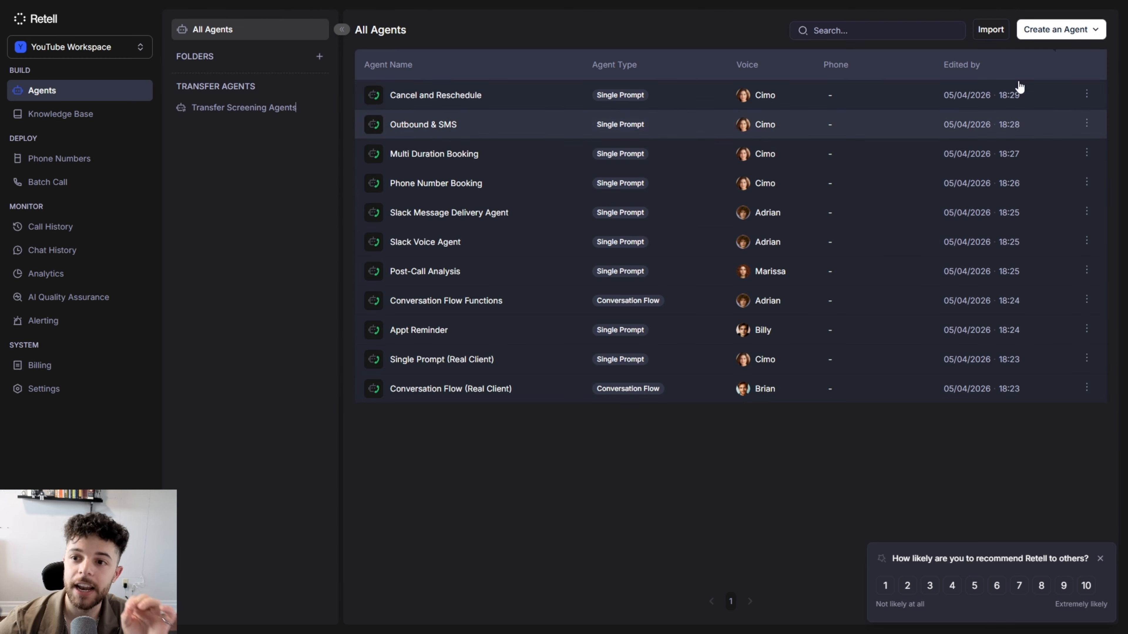
Create a blank voice agent of the single prompt type.
{"action": "left_click", "coordinate": [1053, 29]}
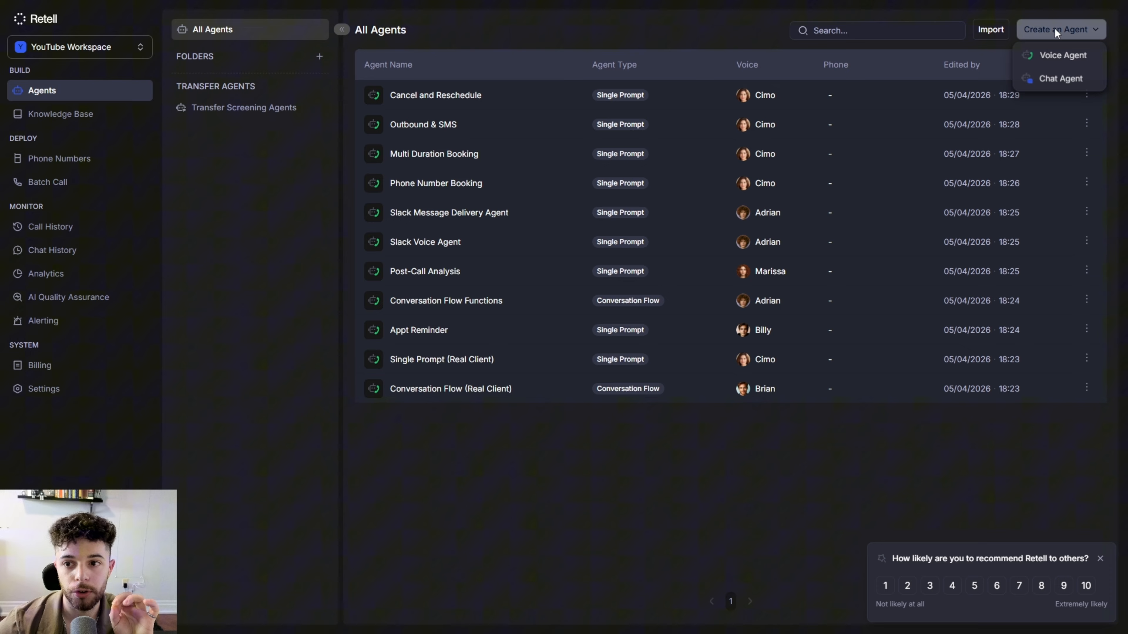
{"action": "left_click", "coordinate": [1049, 58]}
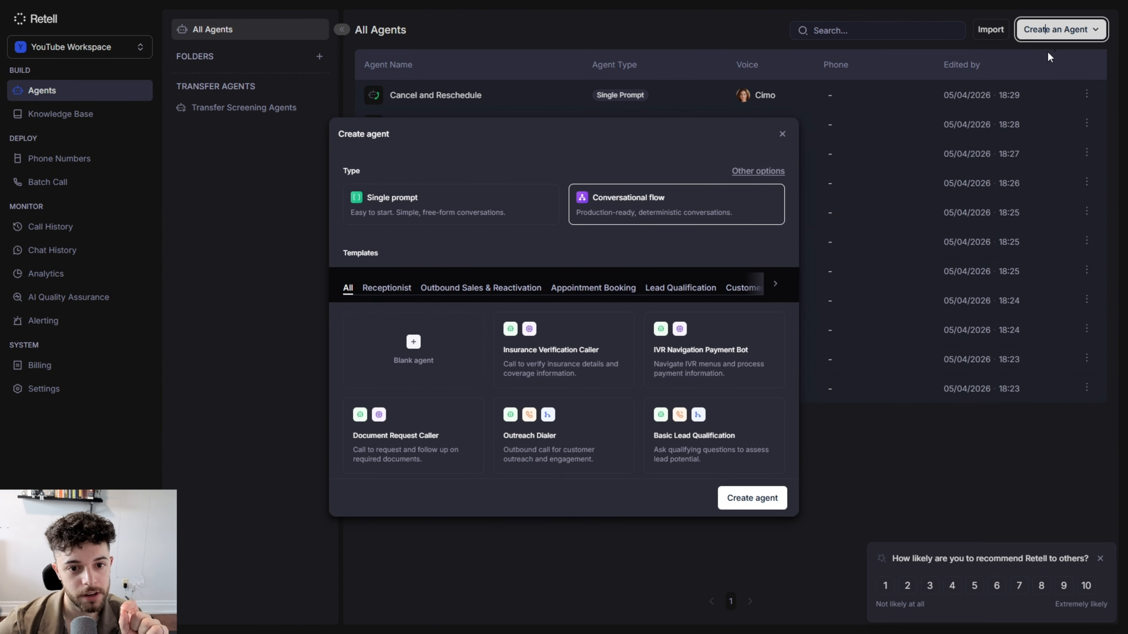
{"action": "left_click", "coordinate": [449, 205]}
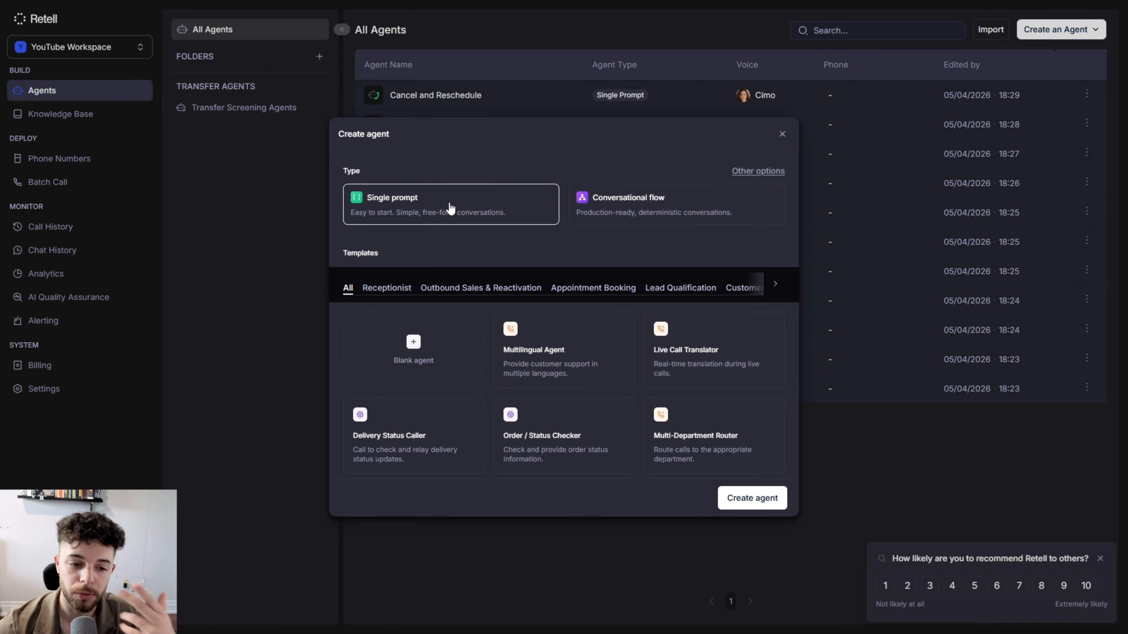
{"action": "left_click", "coordinate": [422, 365]}
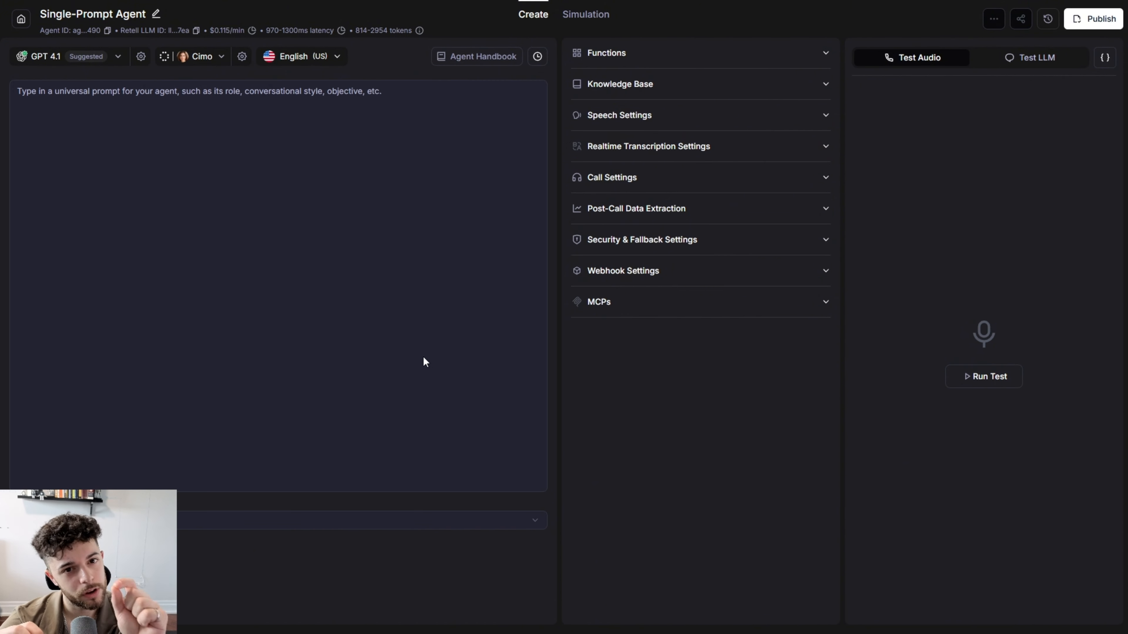
{"action": "left_click", "coordinate": [199, 181]}
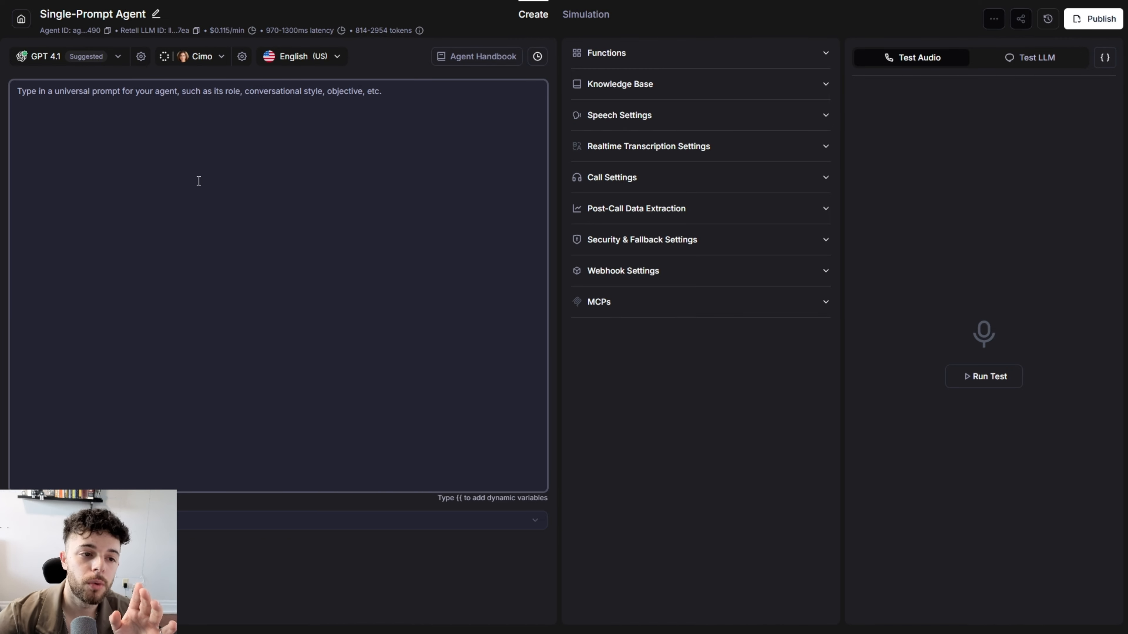
Review the available speech languages and the multiselect language mode, keeping the agent on English (US).
{"action": "left_click", "coordinate": [306, 57]}
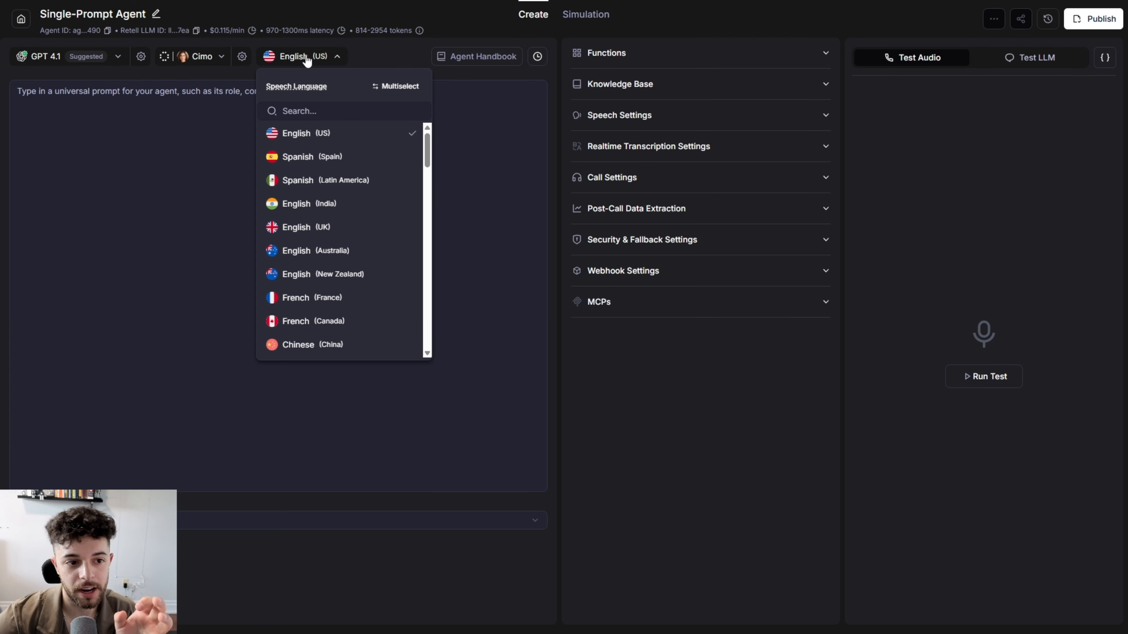
{"action": "scroll", "coordinate": [348, 209], "scroll_direction": "down", "scroll_amount": 10}
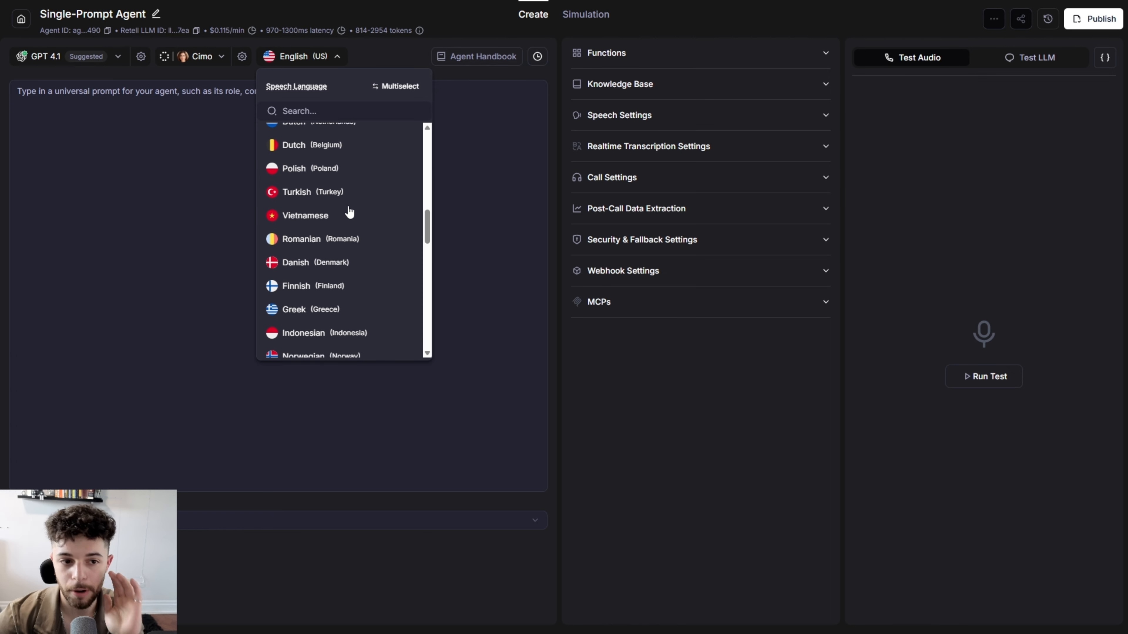
{"action": "scroll", "coordinate": [349, 213], "scroll_direction": "down", "scroll_amount": 6}
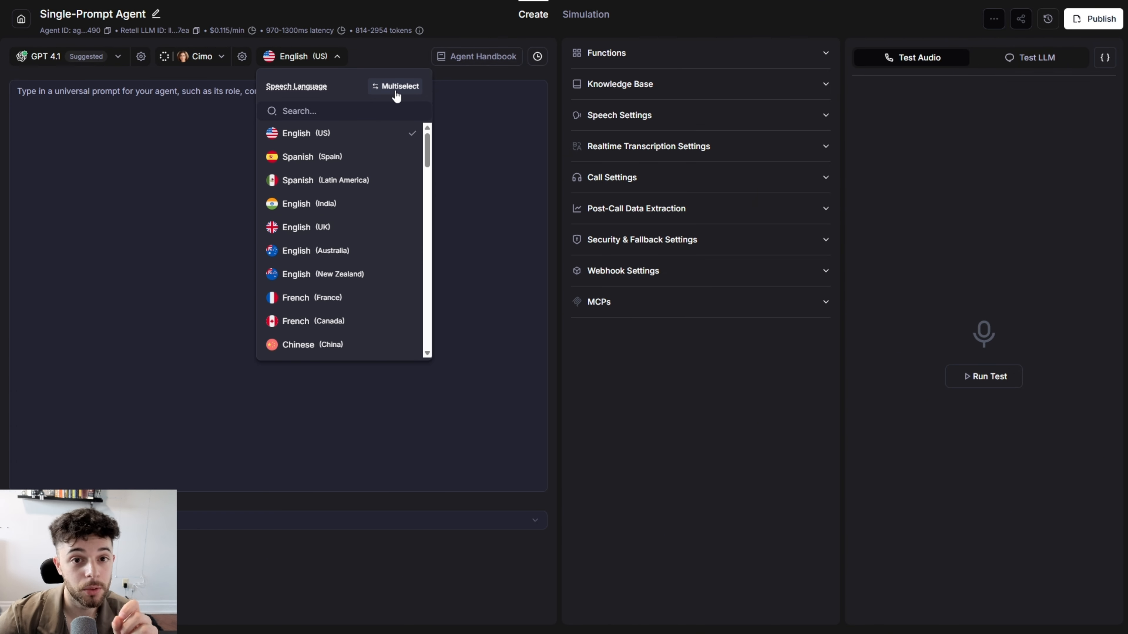
{"action": "left_click", "coordinate": [396, 87]}
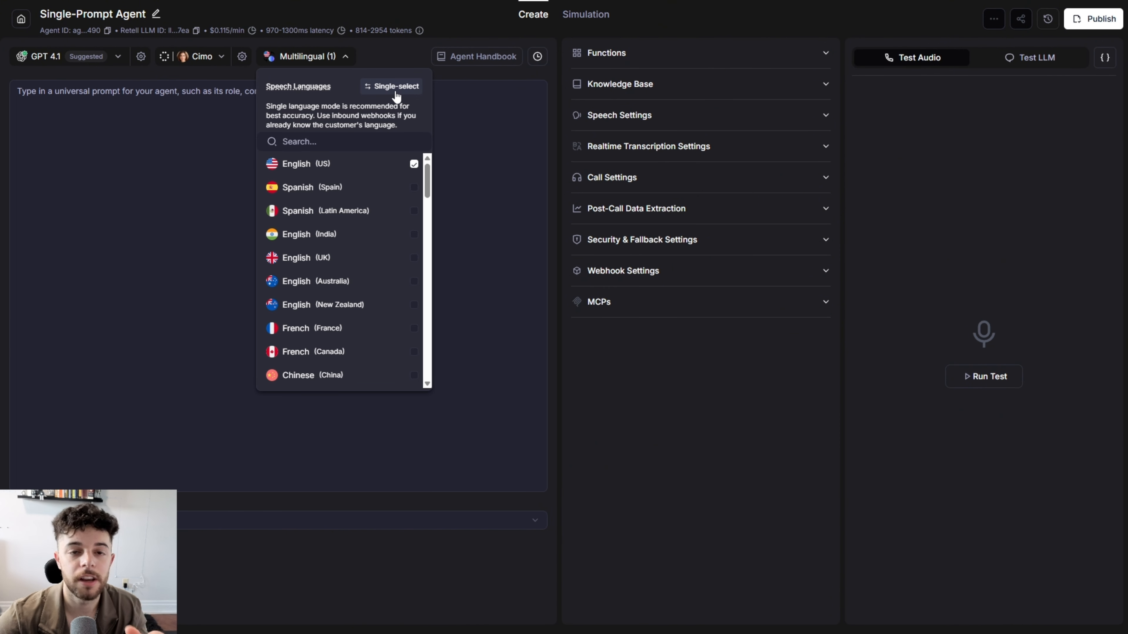
{"action": "left_click", "coordinate": [394, 87]}
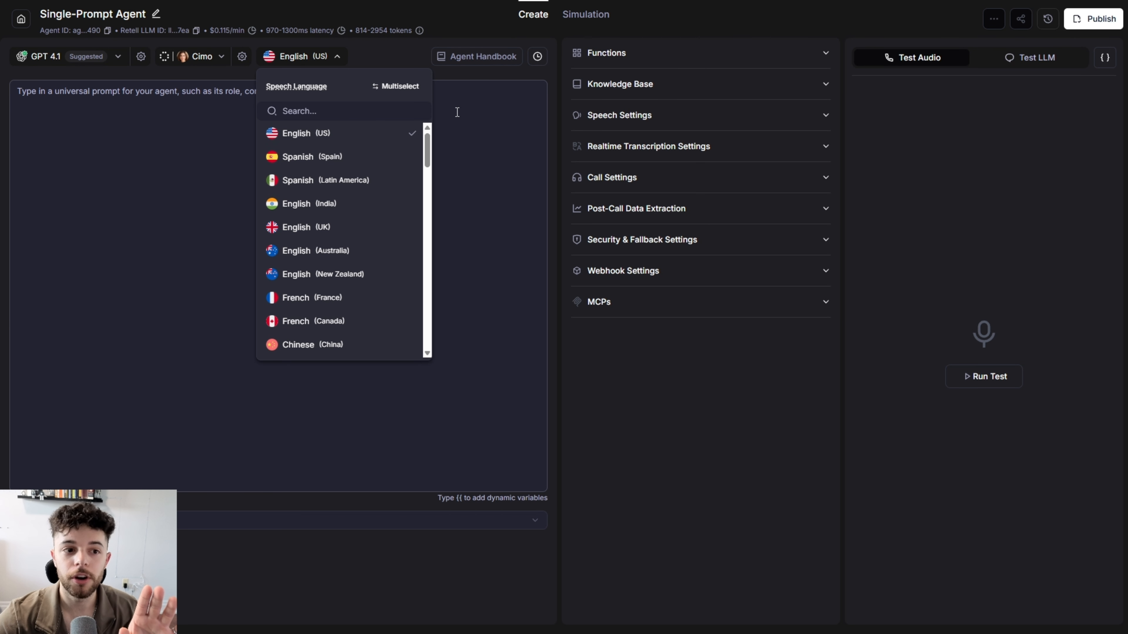
{"action": "left_click", "coordinate": [470, 133]}
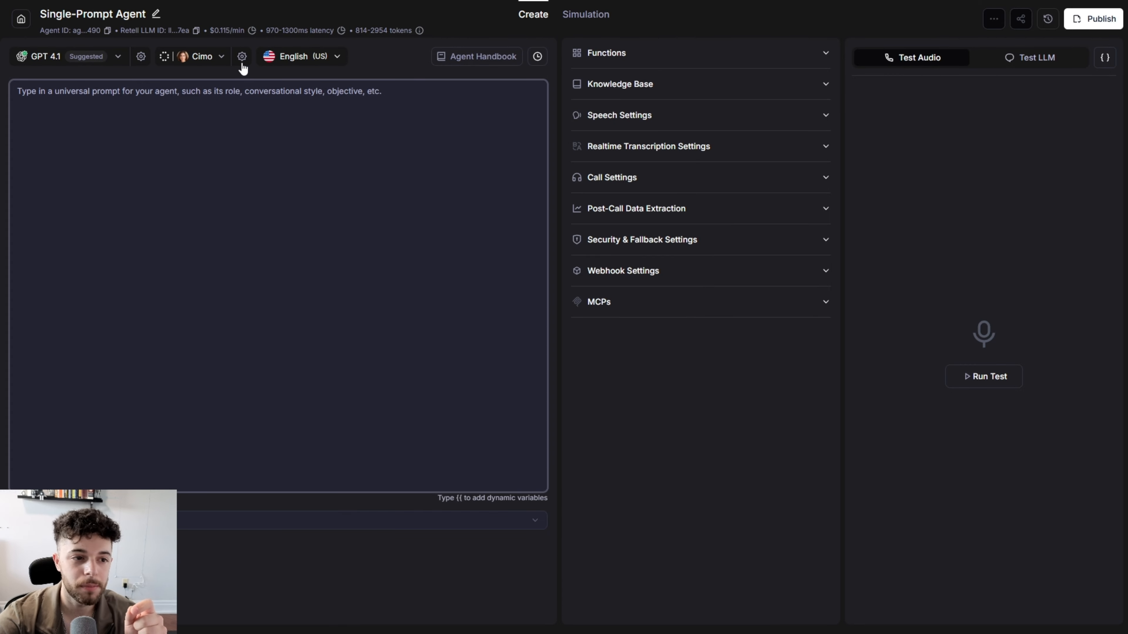
Preview the Cimo platform voice and browse the MiniMax voices offered by custom providers.
{"action": "left_click", "coordinate": [214, 56]}
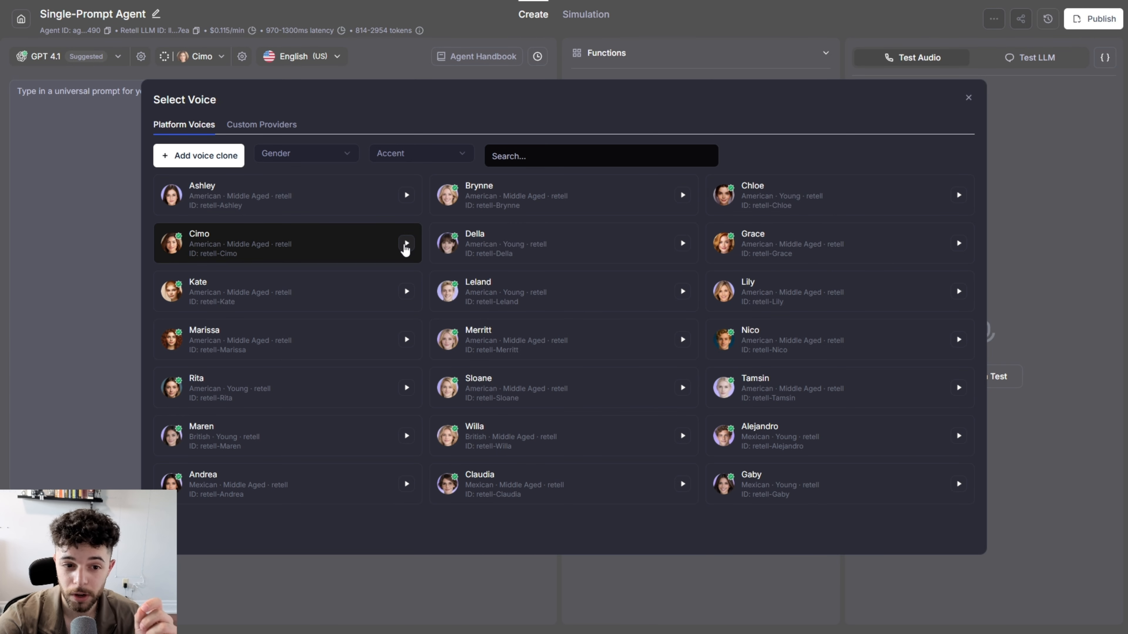
{"action": "left_click", "coordinate": [406, 244]}
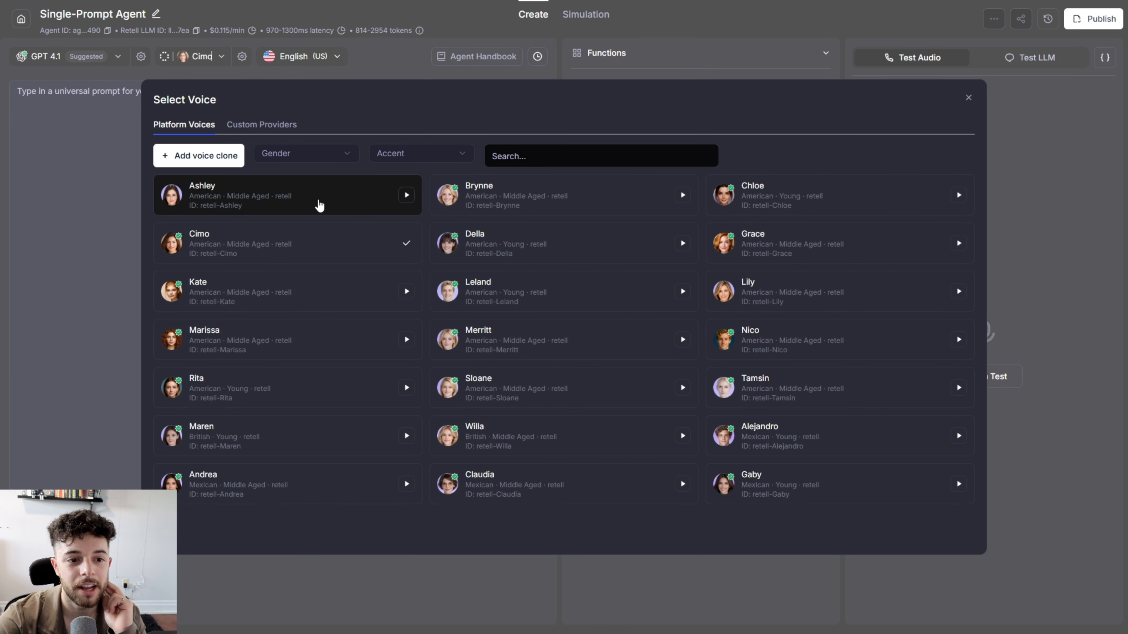
{"action": "left_click", "coordinate": [291, 128]}
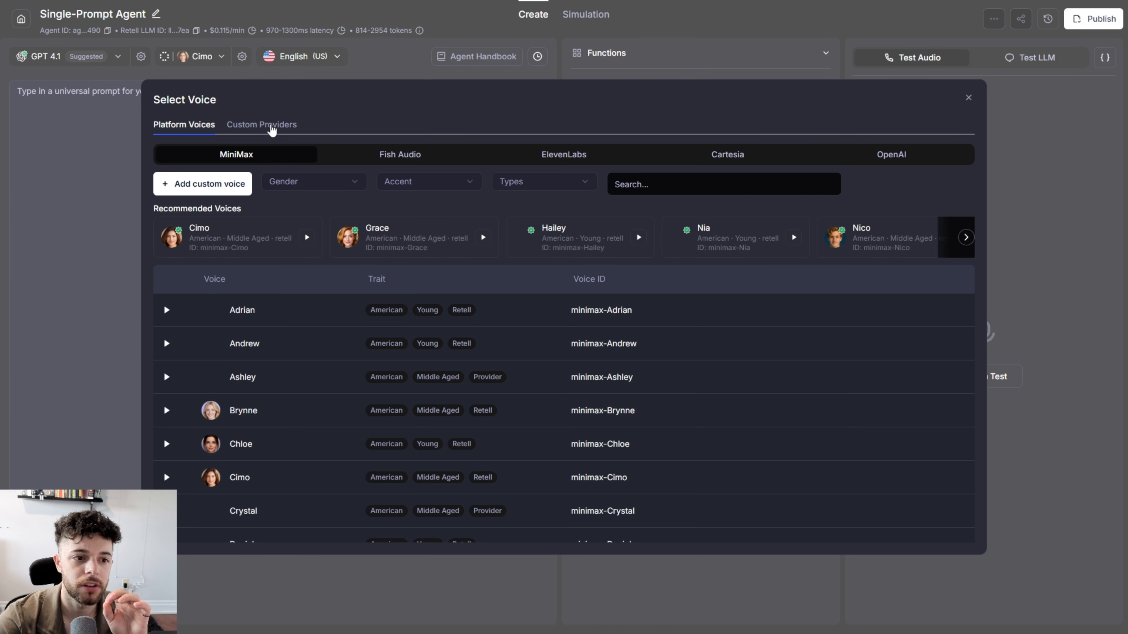
{"action": "scroll", "coordinate": [400, 311], "scroll_direction": "down", "scroll_amount": 5}
{"action": "scroll", "coordinate": [405, 316], "scroll_direction": "up", "scroll_amount": 10}
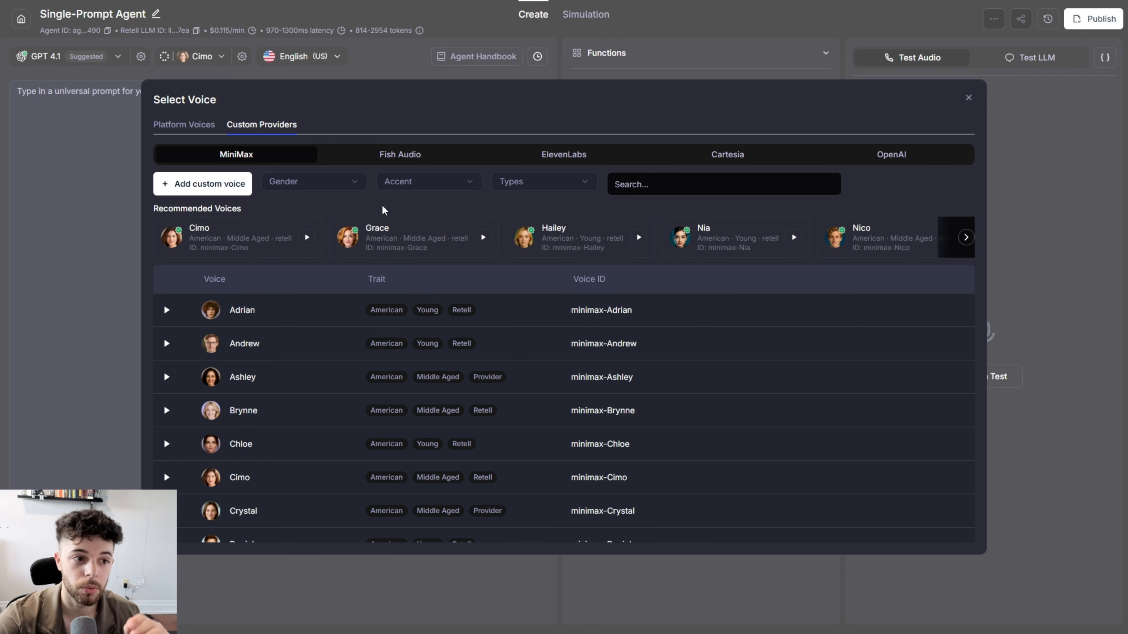
{"action": "left_click", "coordinate": [82, 184]}
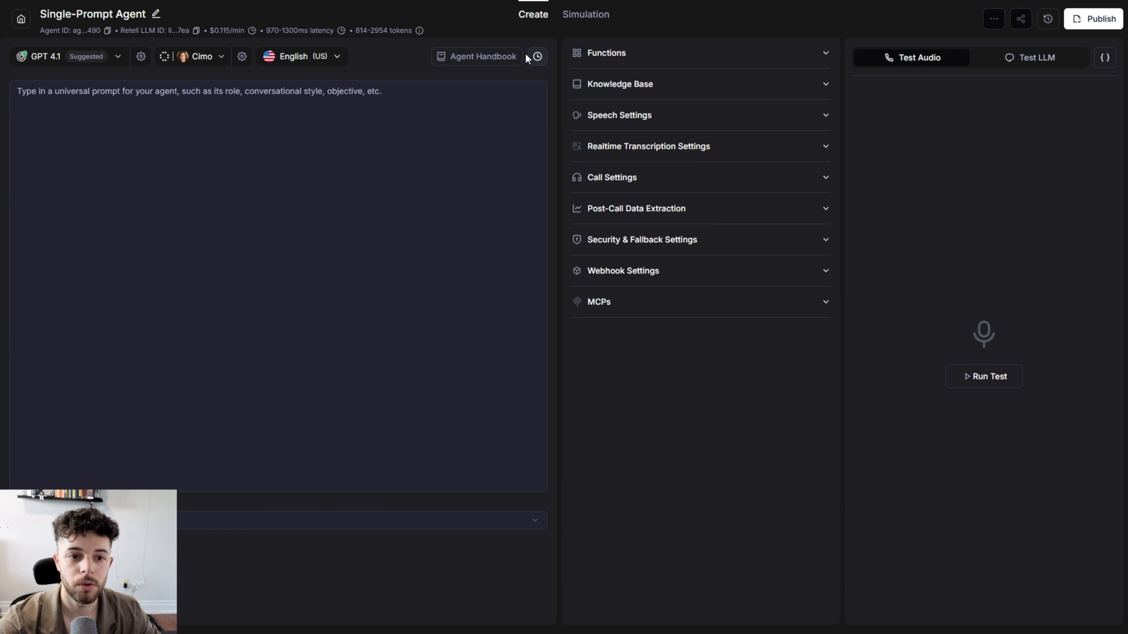
Set the agent's timezone for current time awareness to (GMT-04:00) Toronto.
{"action": "left_click", "coordinate": [535, 60]}
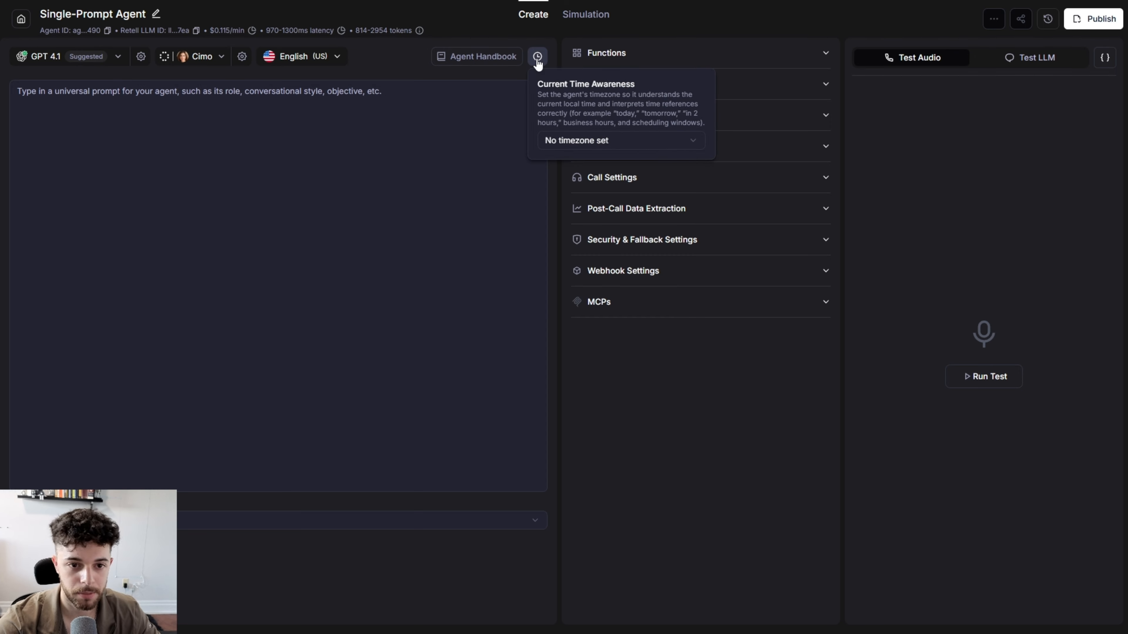
{"action": "left_click", "coordinate": [561, 142]}
{"action": "scroll", "coordinate": [571, 194], "scroll_direction": "down", "scroll_amount": 10}
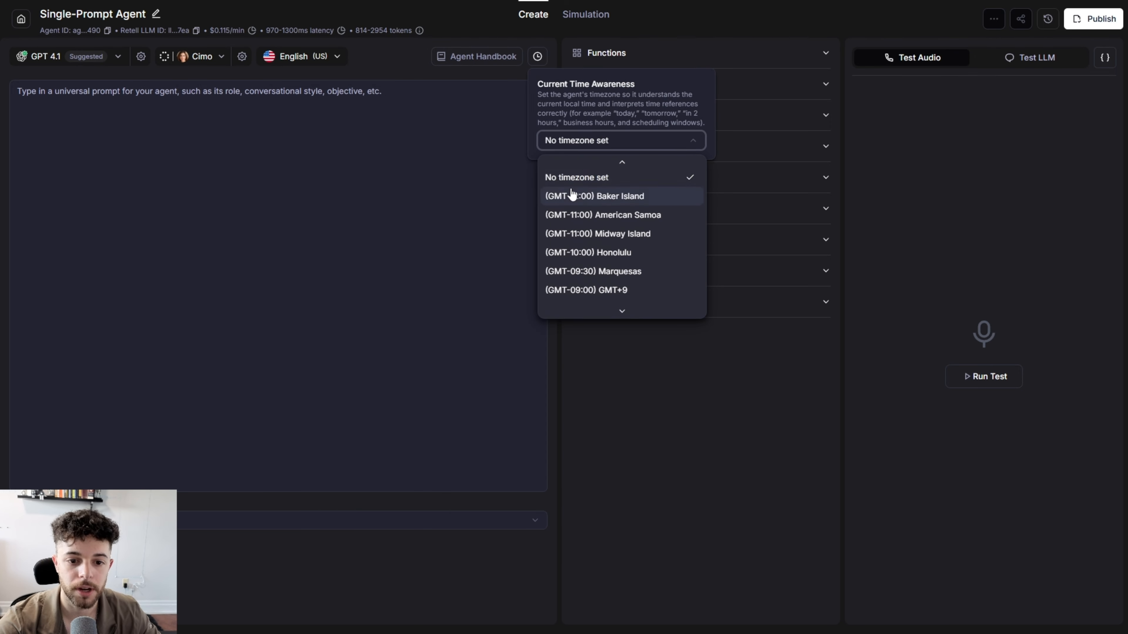
{"action": "scroll", "coordinate": [572, 194], "scroll_direction": "up", "scroll_amount": 3}
{"action": "left_click", "coordinate": [574, 197]}
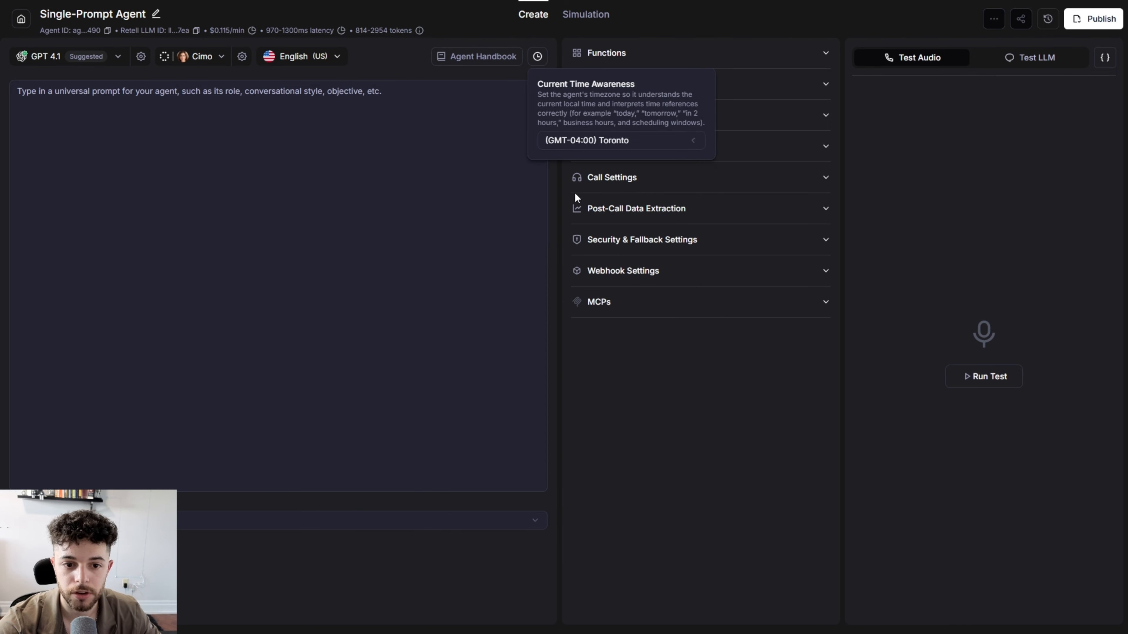
{"action": "left_click", "coordinate": [497, 156]}
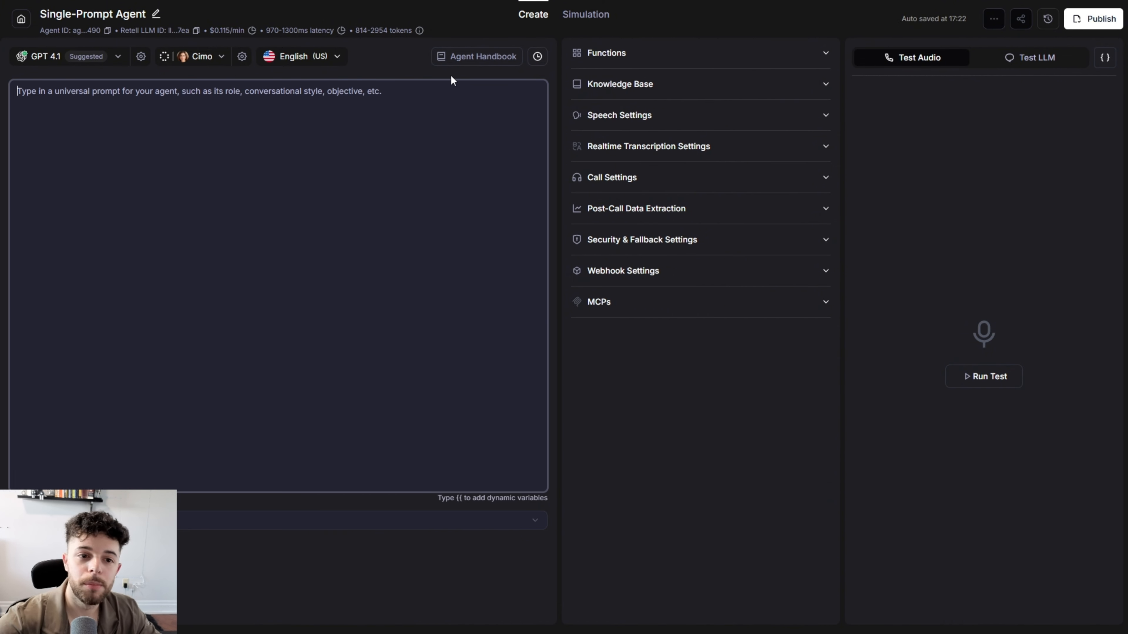
Enable Natural Filler Words, Speech Normalization, Echo Verification and Smart Matching (ASR/LLM Bridge) in the agent handbook.
{"action": "left_click", "coordinate": [457, 57]}
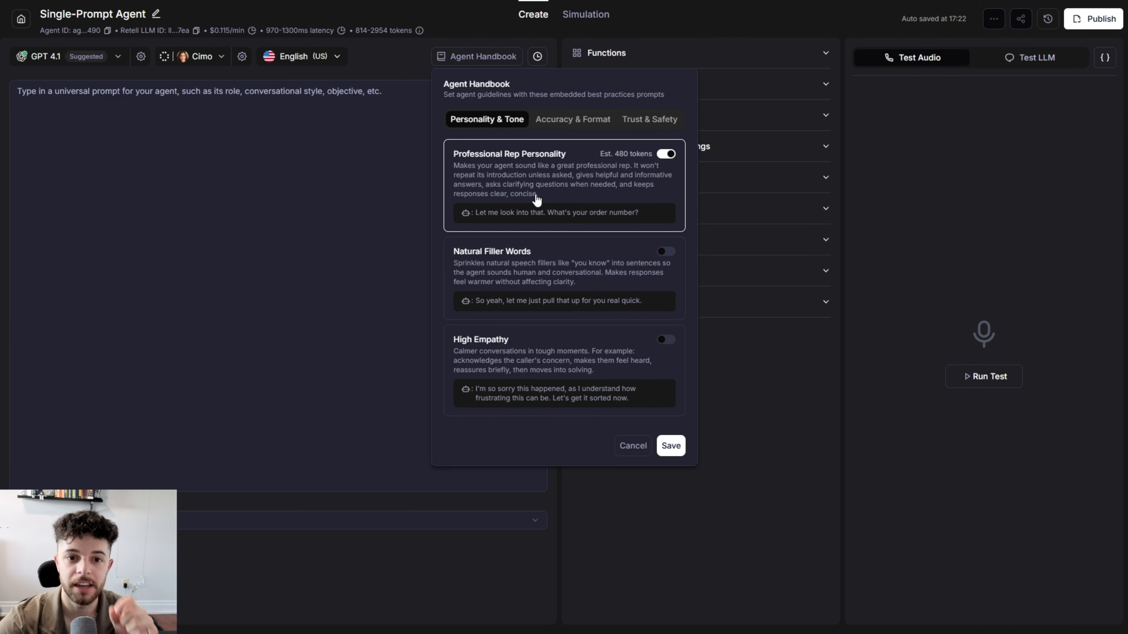
{"action": "left_click", "coordinate": [510, 271]}
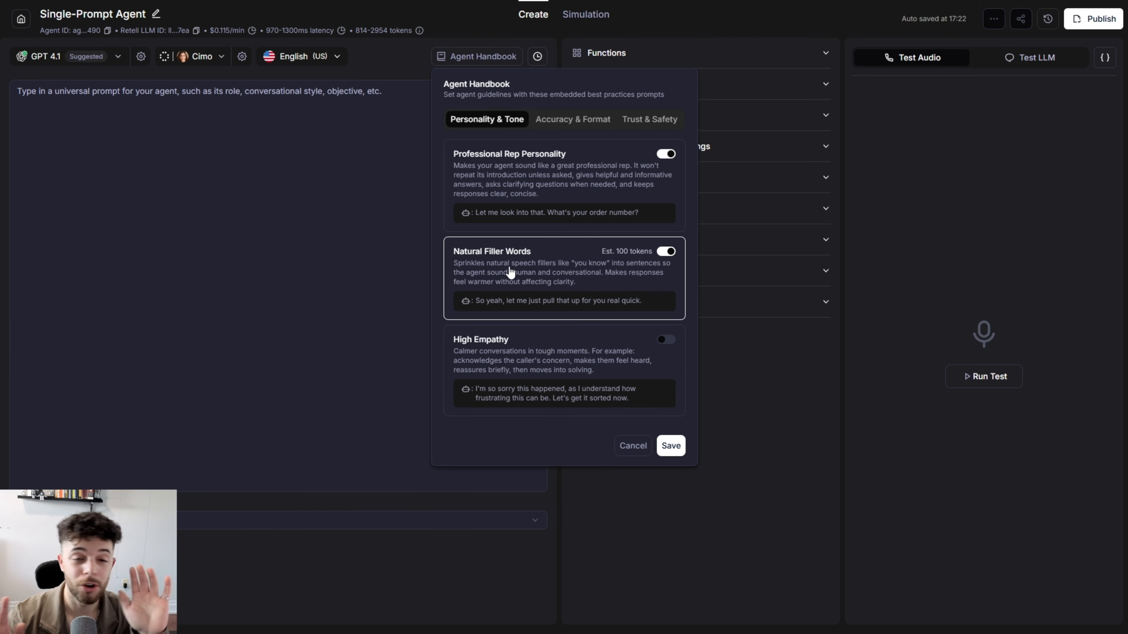
{"action": "left_click", "coordinate": [578, 126]}
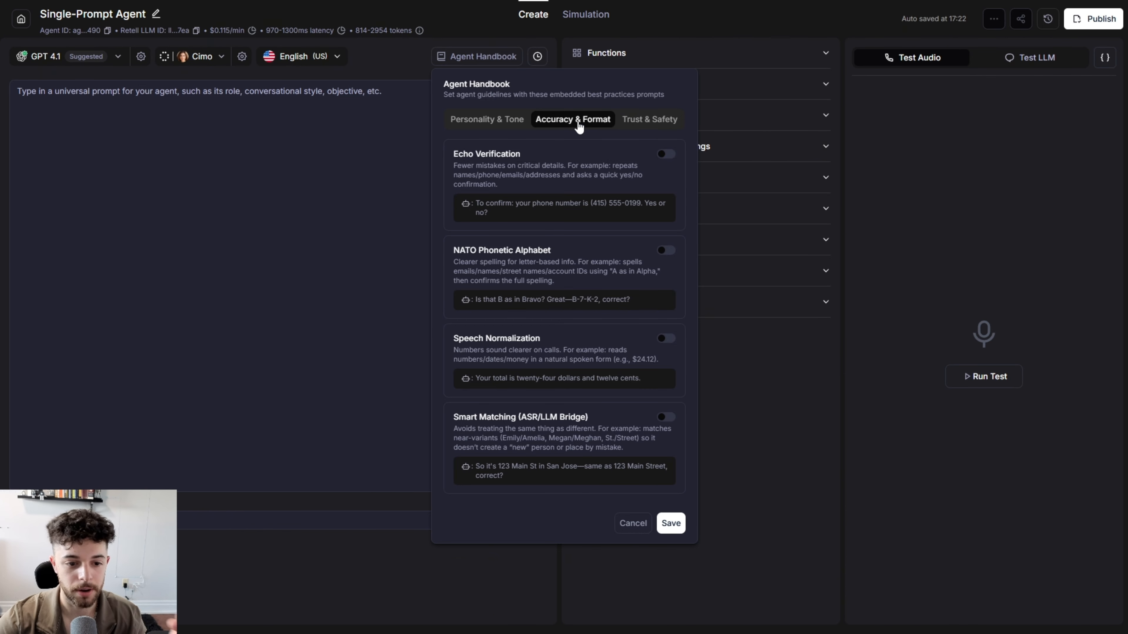
{"action": "left_click", "coordinate": [585, 364]}
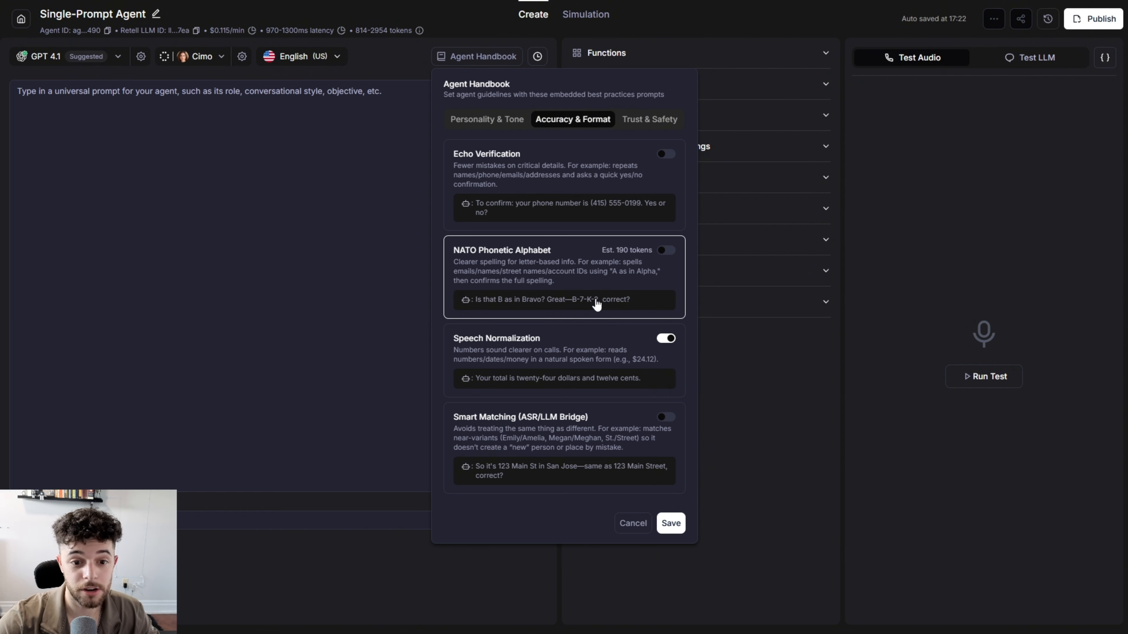
{"action": "left_click", "coordinate": [598, 189]}
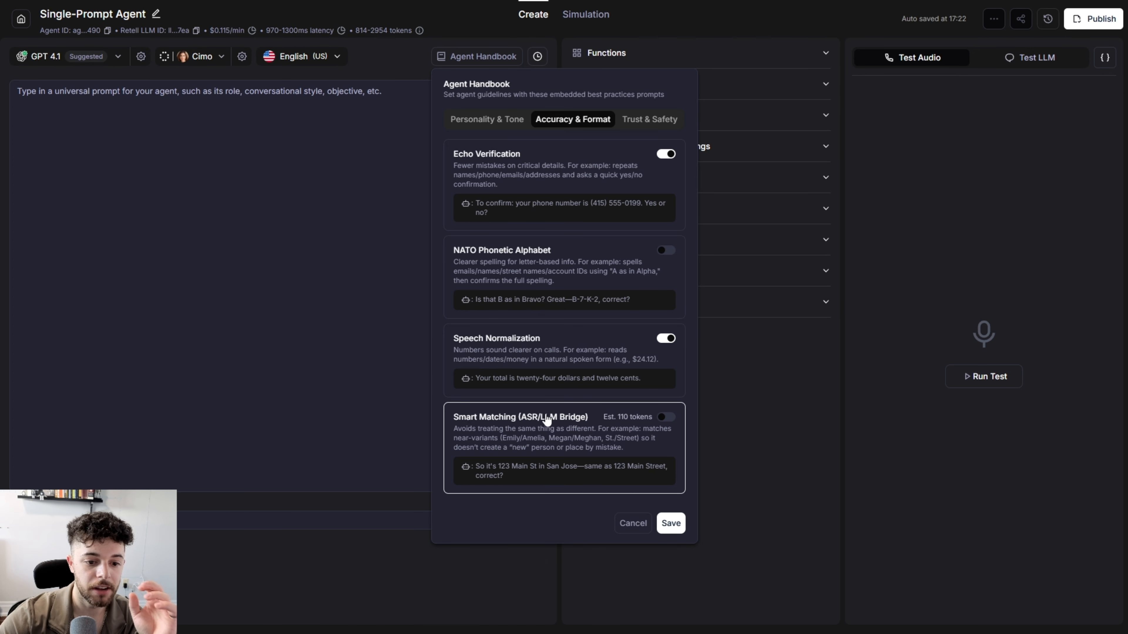
{"action": "left_click", "coordinate": [509, 446]}
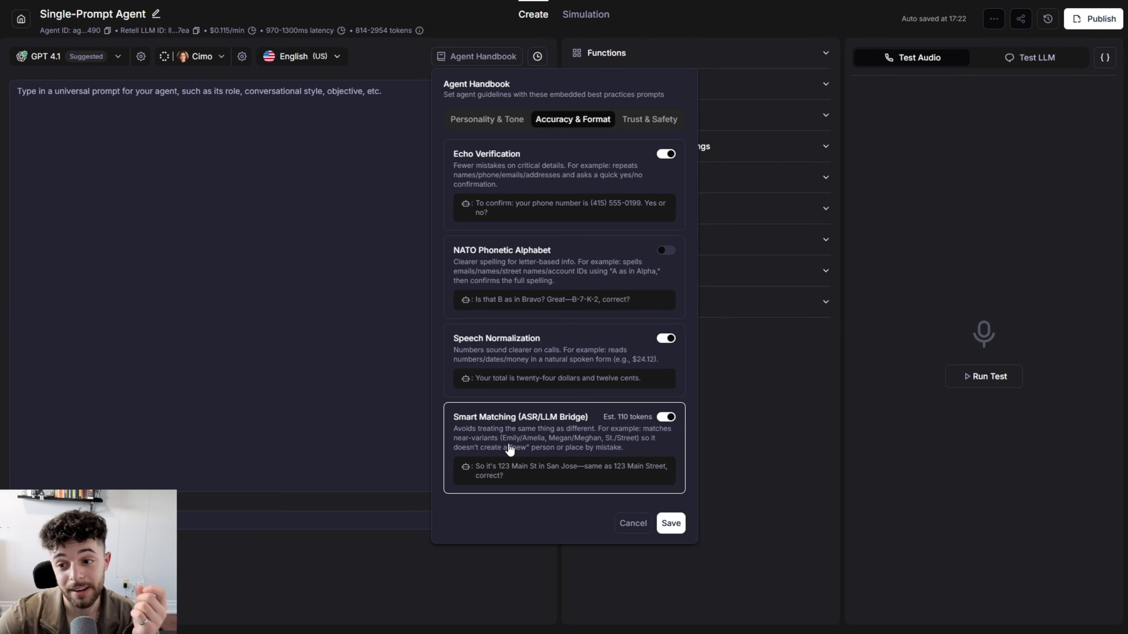
Enable the Scope Boundaries trust and safety guideline and save the agent handbook.
{"action": "left_click", "coordinate": [634, 120]}
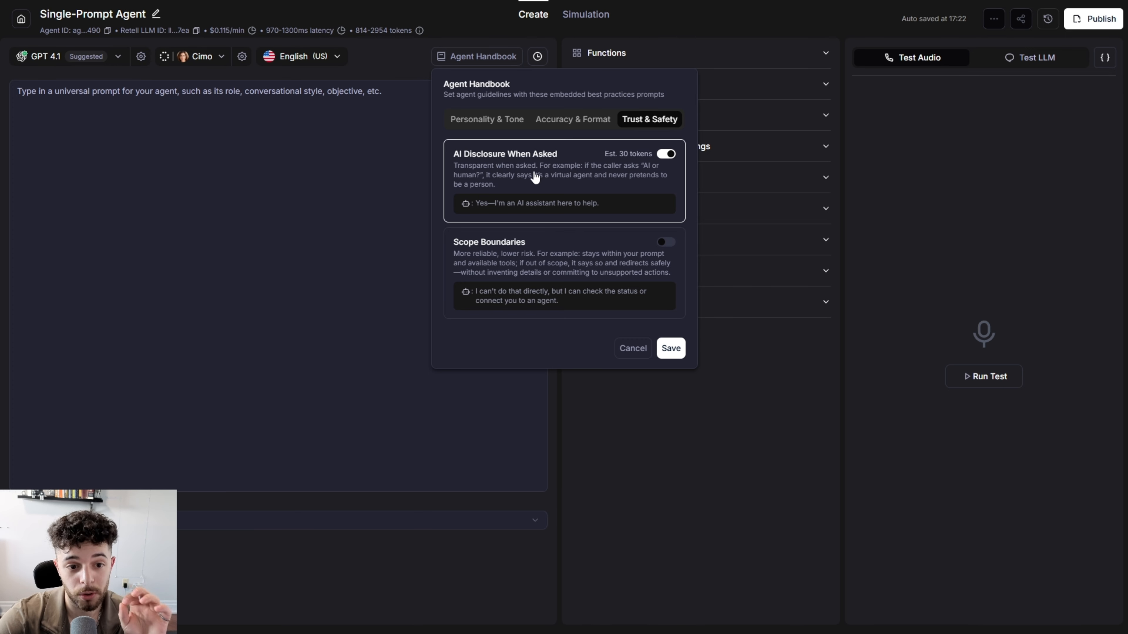
{"action": "left_click", "coordinate": [576, 275]}
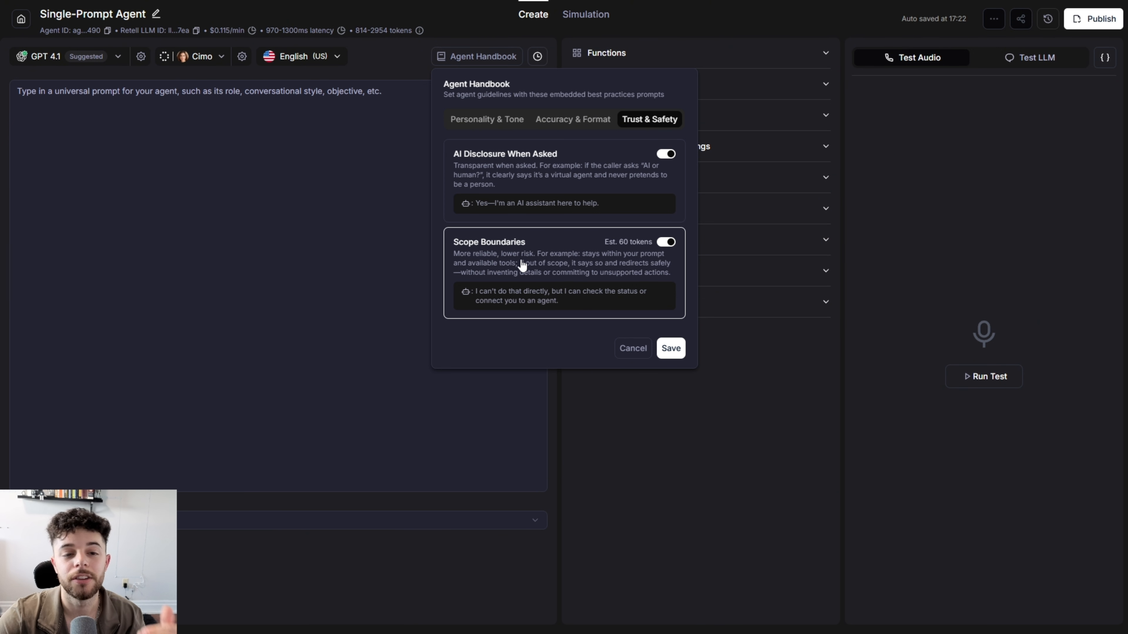
{"action": "left_click", "coordinate": [662, 344]}
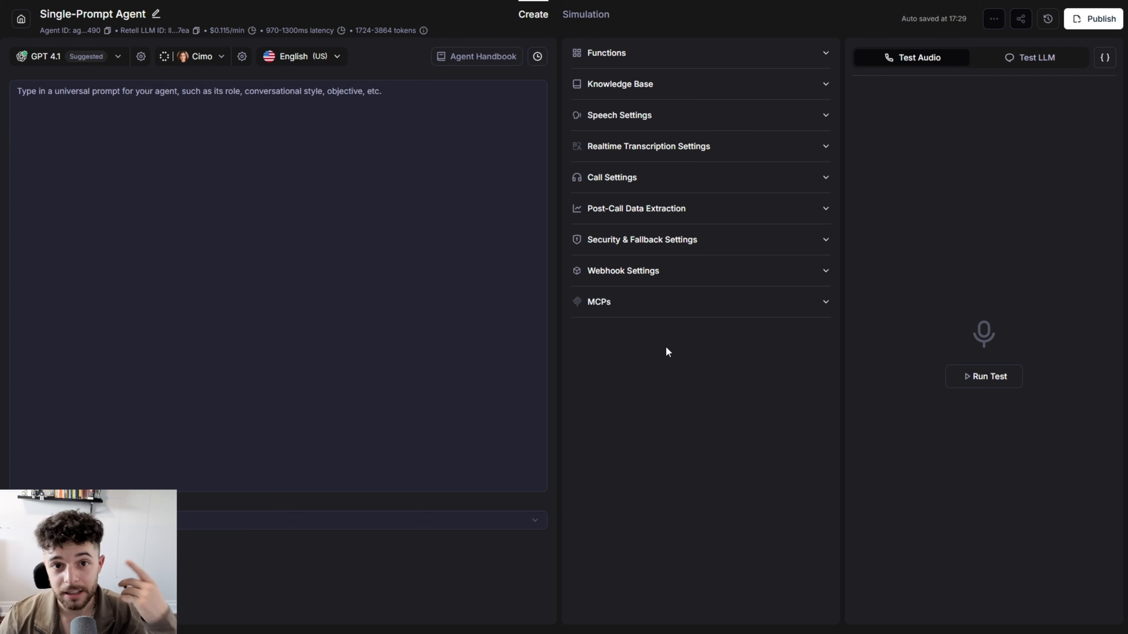
Set the response eagerness to 0.95 and the interruption sensitivity to 0.7 in the agent's speech settings.
{"action": "left_click", "coordinate": [419, 250]}
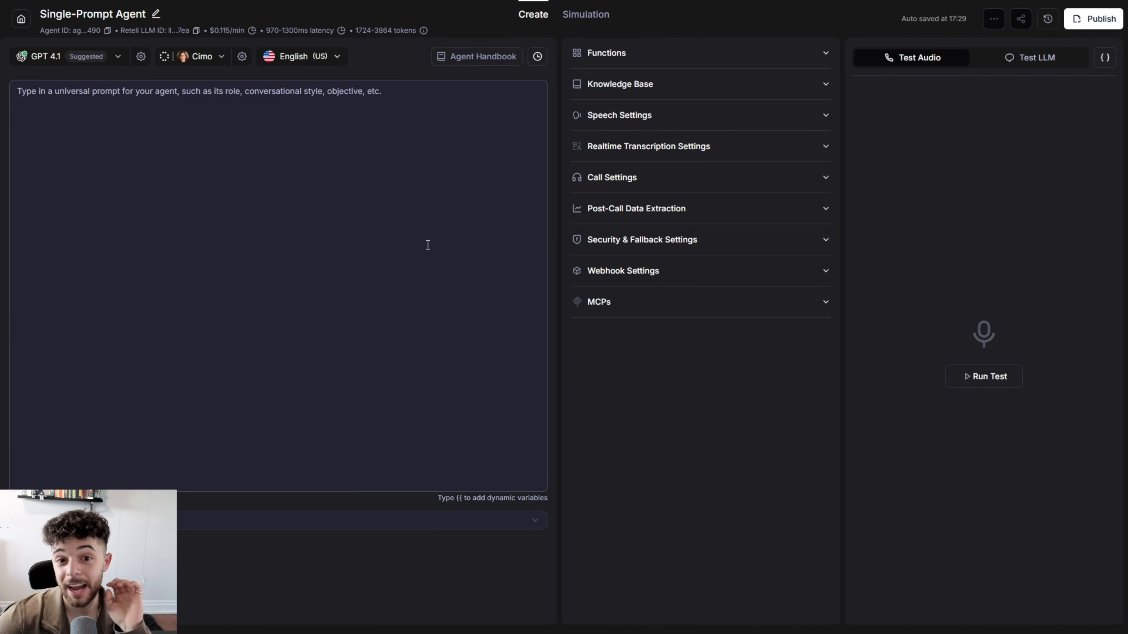
{"action": "left_click", "coordinate": [680, 62]}
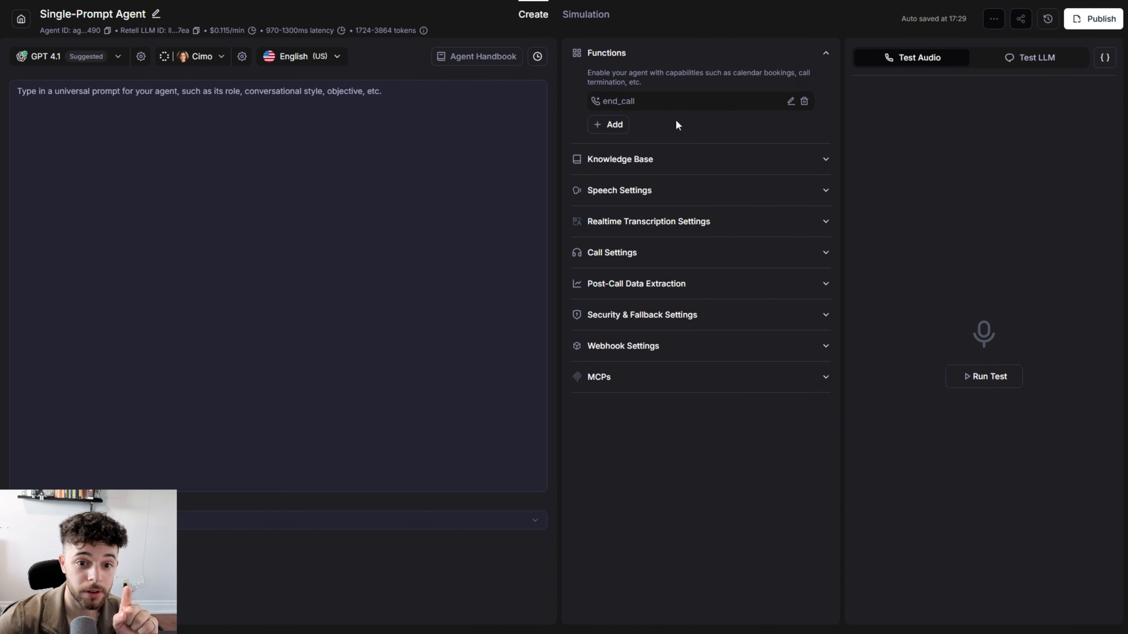
{"action": "left_click", "coordinate": [670, 165]}
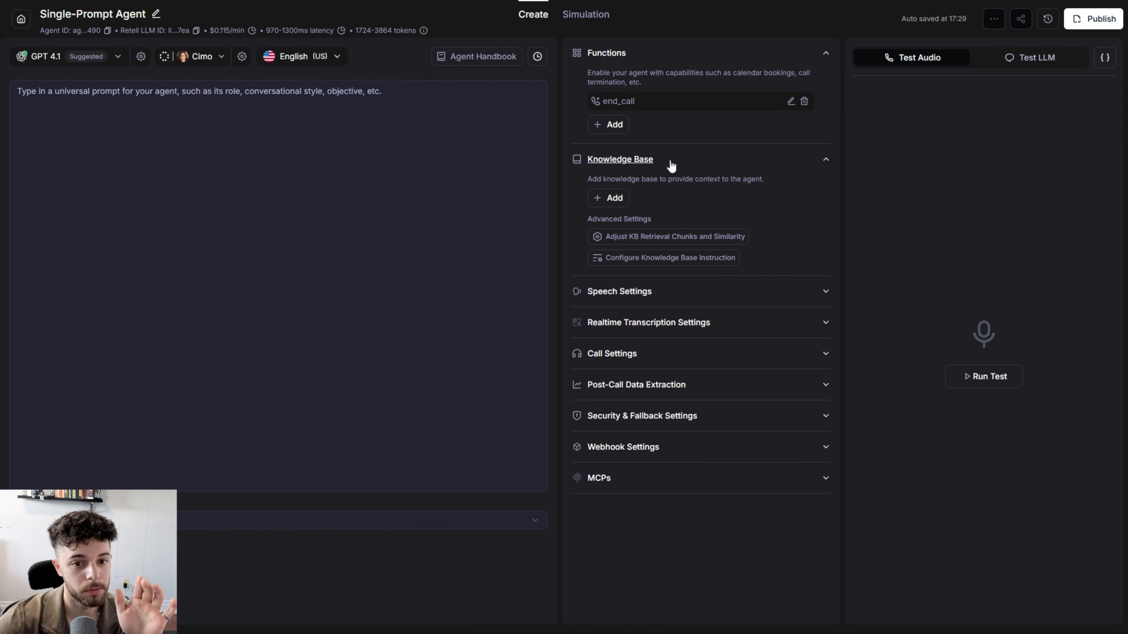
{"action": "left_click", "coordinate": [653, 291]}
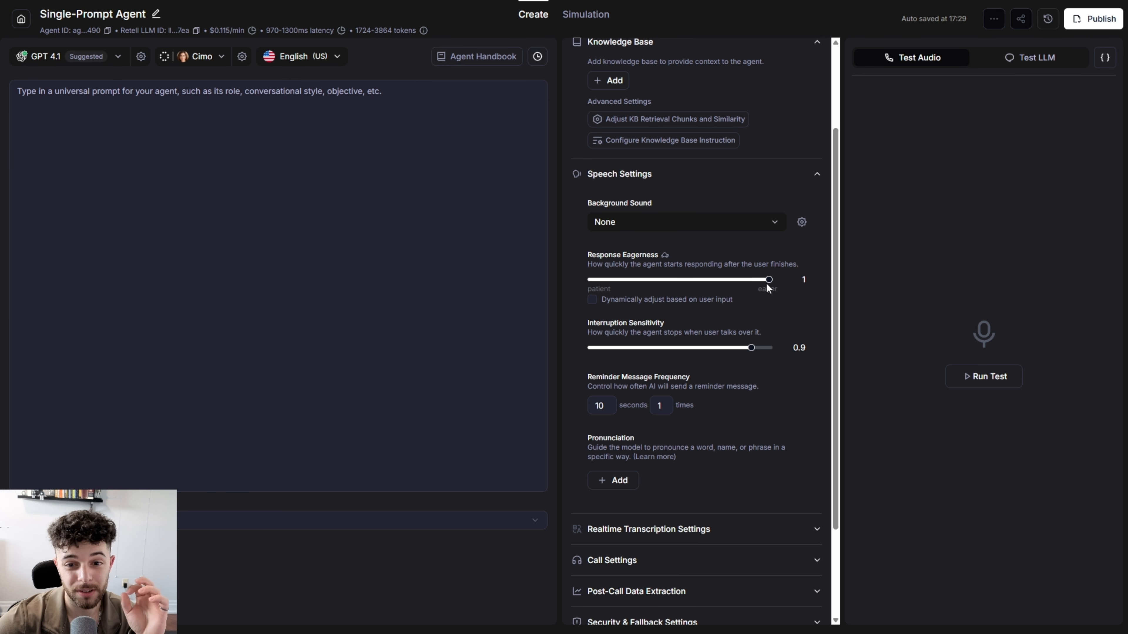
{"action": "left_click_drag", "start_coordinate": [769, 281], "coordinate": [762, 282]}
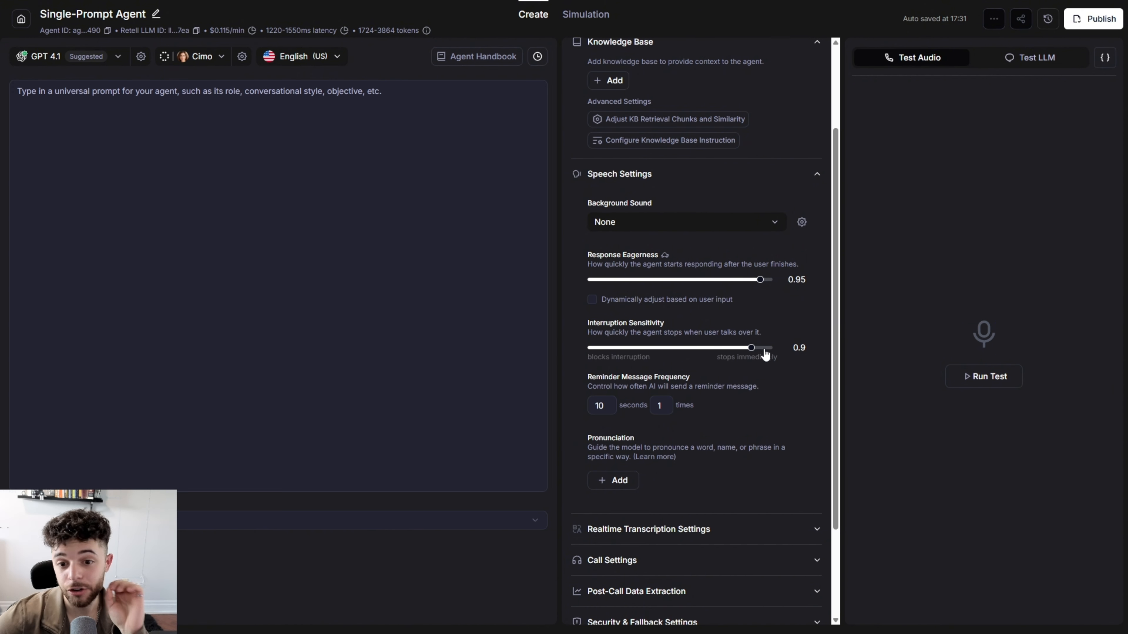
{"action": "left_click_drag", "start_coordinate": [755, 349], "coordinate": [718, 353]}
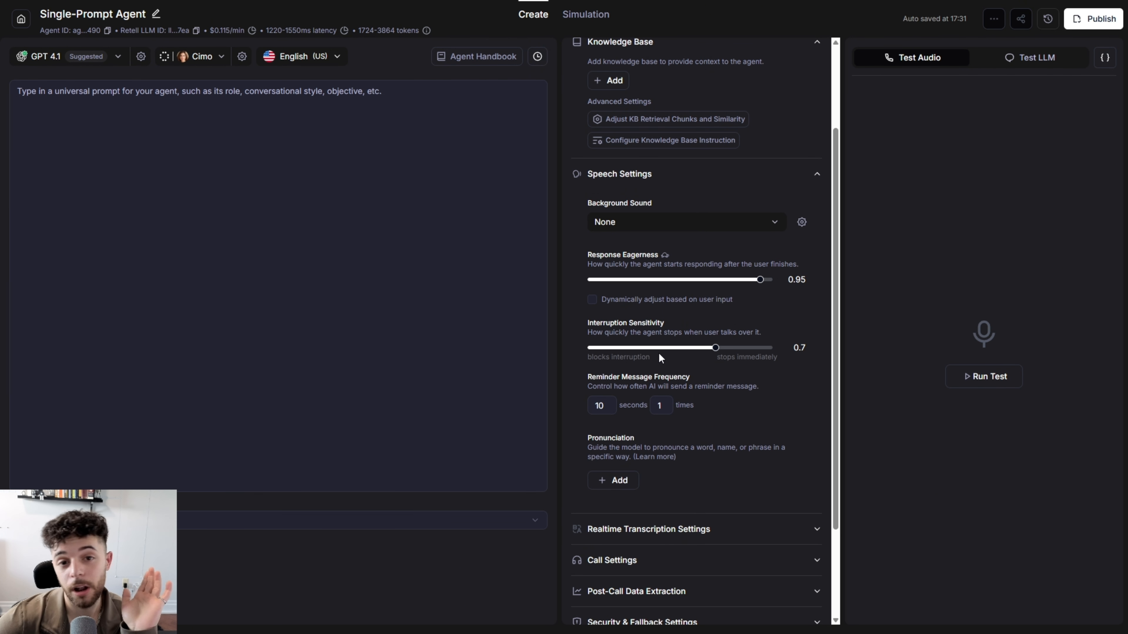
Check the background sound options and enable dynamic adjustment of the response eagerness based on user input.
{"action": "left_click", "coordinate": [663, 223]}
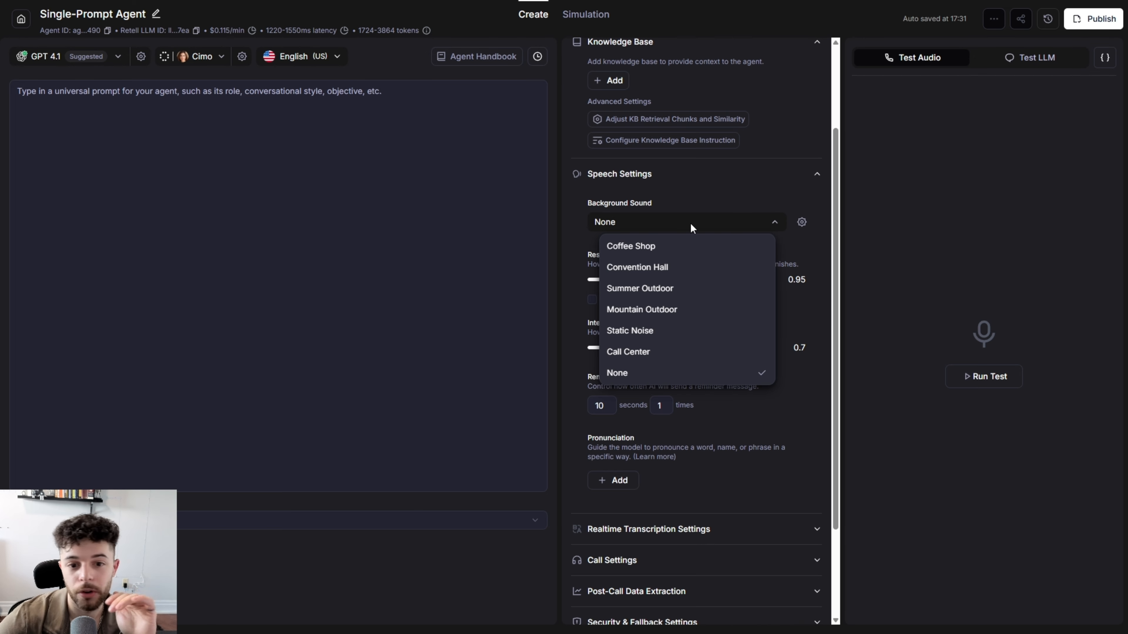
{"action": "left_click", "coordinate": [668, 202]}
{"action": "scroll", "coordinate": [666, 200], "scroll_direction": "down", "scroll_amount": 1}
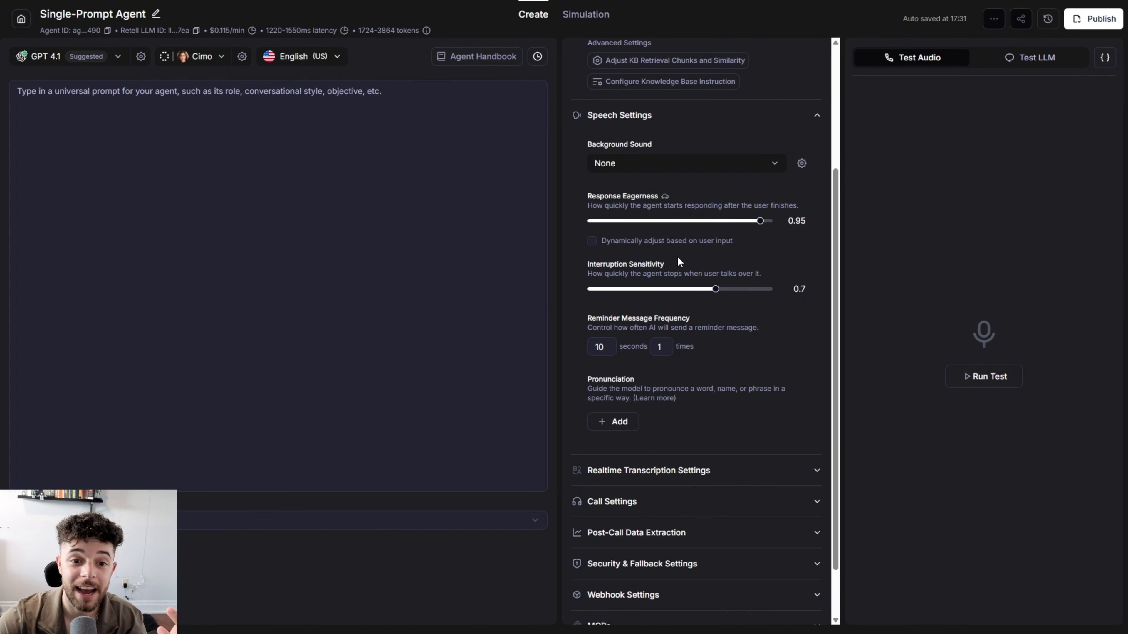
{"action": "left_click", "coordinate": [592, 249]}
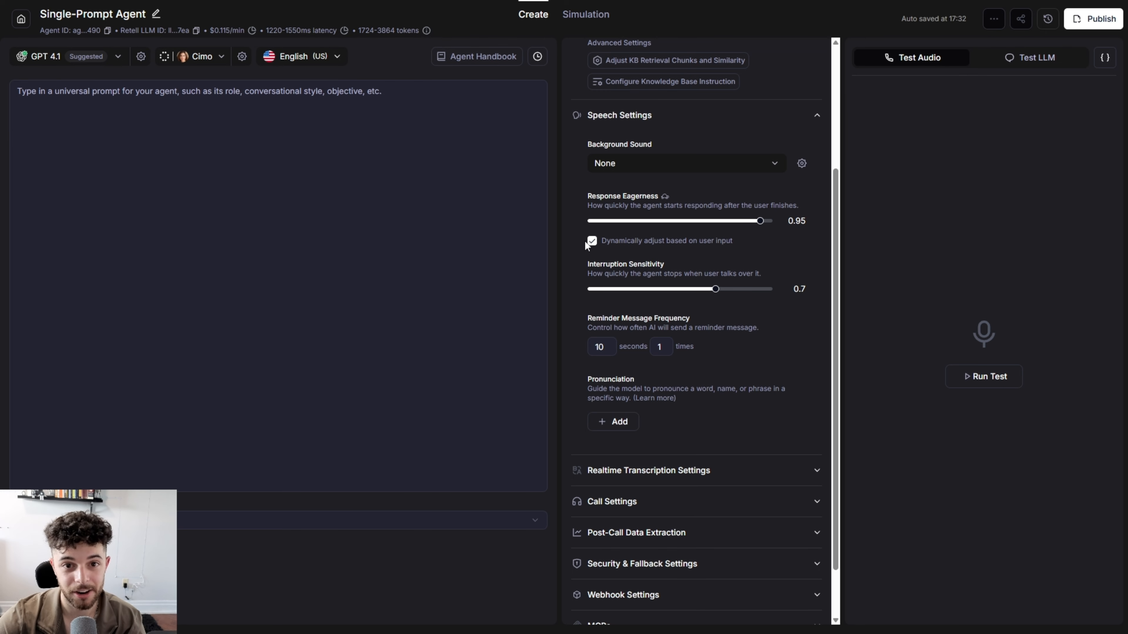
Review the denoising mode, transcription mode, vocabulary and boosted keyword options in the realtime transcription settings.
{"action": "scroll", "coordinate": [583, 241], "scroll_direction": "down", "scroll_amount": 3}
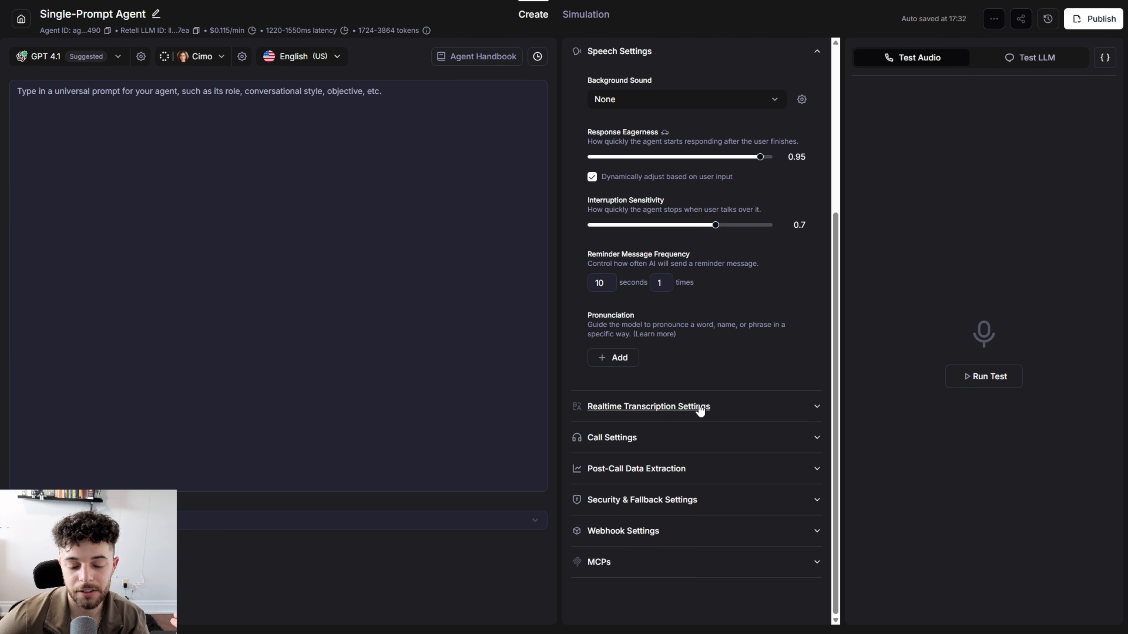
{"action": "left_click", "coordinate": [689, 413]}
{"action": "scroll", "coordinate": [688, 417], "scroll_direction": "down", "scroll_amount": 4}
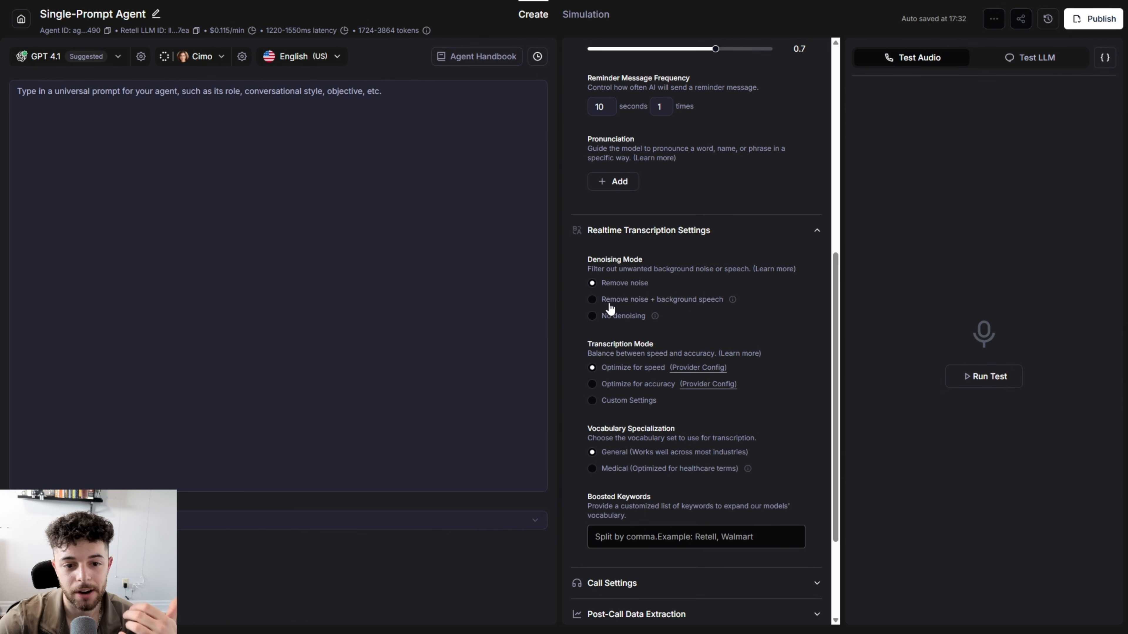
{"action": "scroll", "coordinate": [665, 330], "scroll_direction": "down", "scroll_amount": 3}
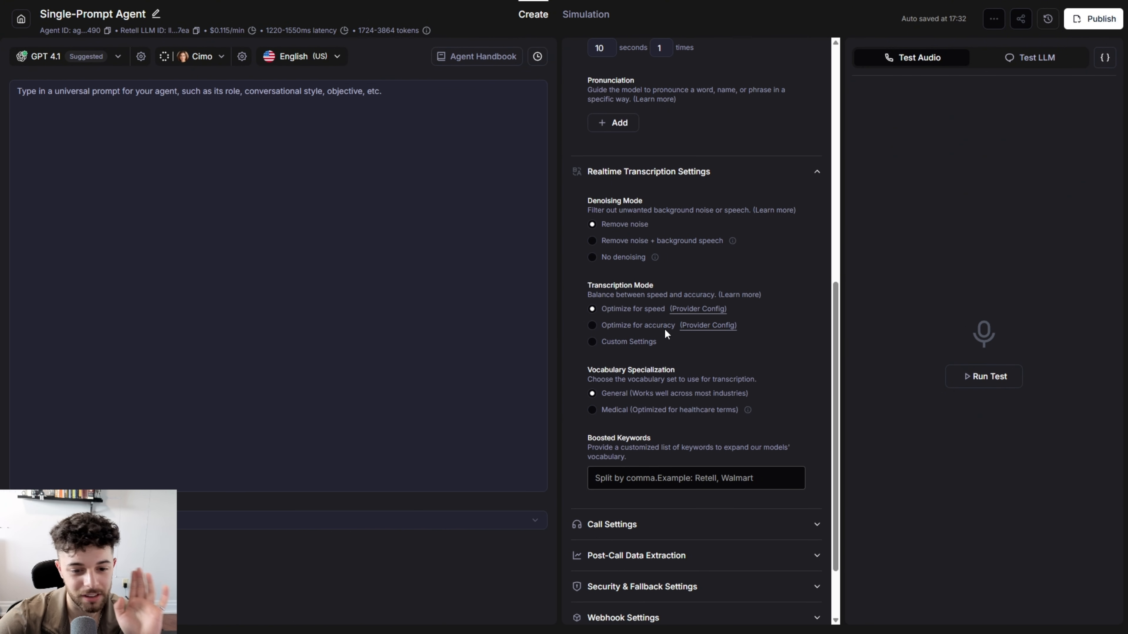
Enable voicemail detection in the call settings with the response Hang up if reaching voicemail.
{"action": "left_click", "coordinate": [693, 437]}
{"action": "scroll", "coordinate": [694, 434], "scroll_direction": "down", "scroll_amount": 5}
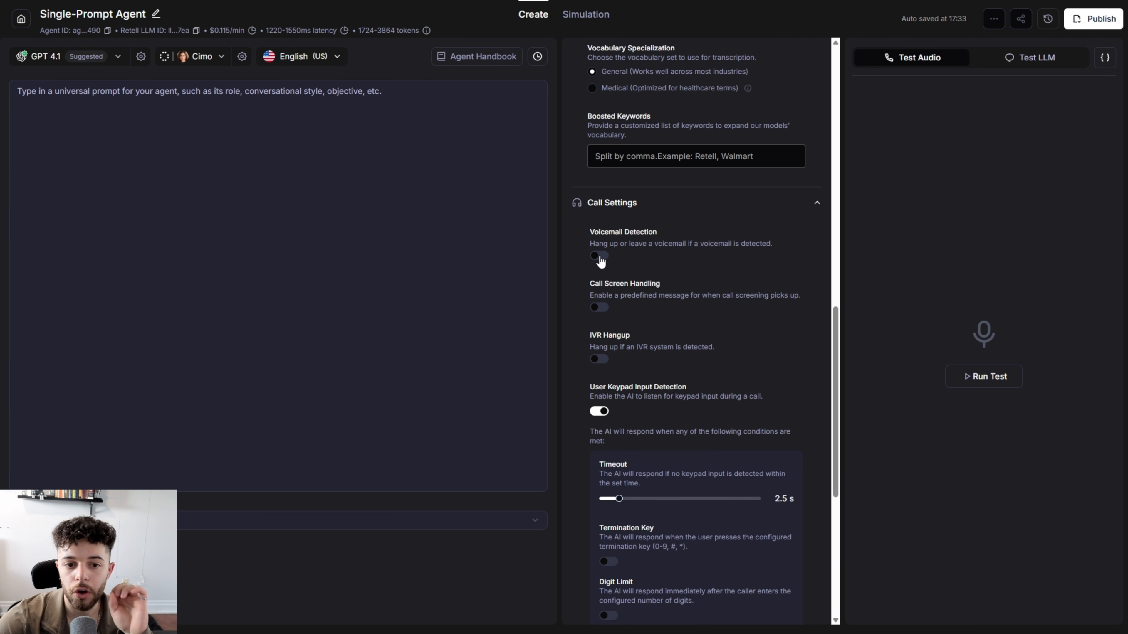
{"action": "left_click", "coordinate": [599, 257]}
{"action": "left_click", "coordinate": [611, 296]}
{"action": "scroll", "coordinate": [608, 294], "scroll_direction": "down", "scroll_amount": 4}
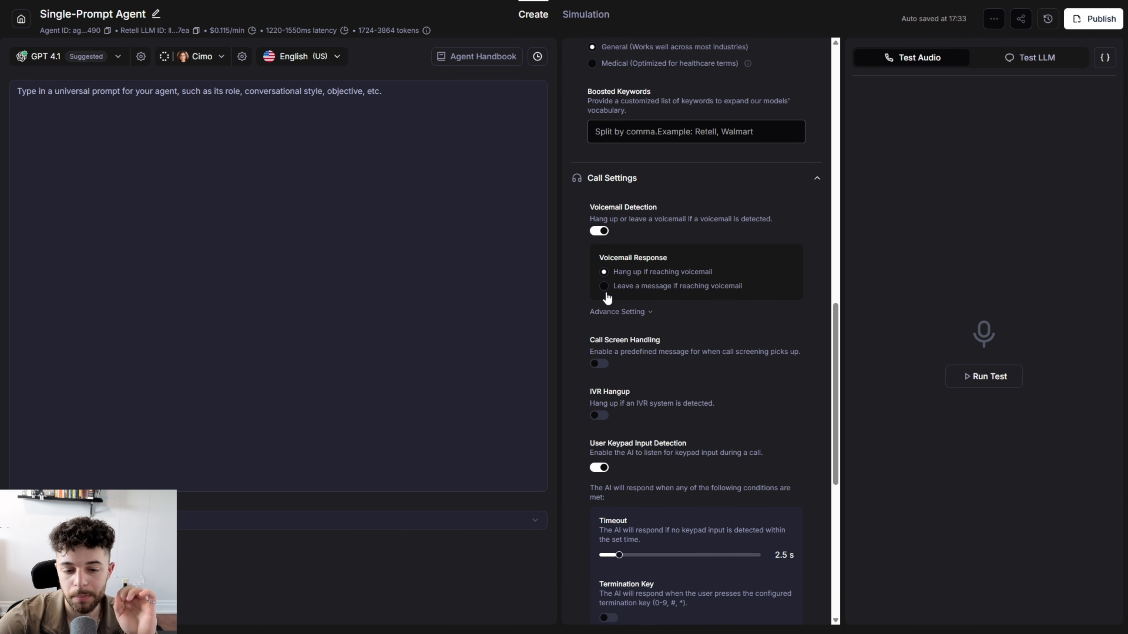
Set End Call on Silence to 30 s and the maximum call duration to 15.2 m.
{"action": "scroll", "coordinate": [611, 289], "scroll_direction": "down", "scroll_amount": 5}
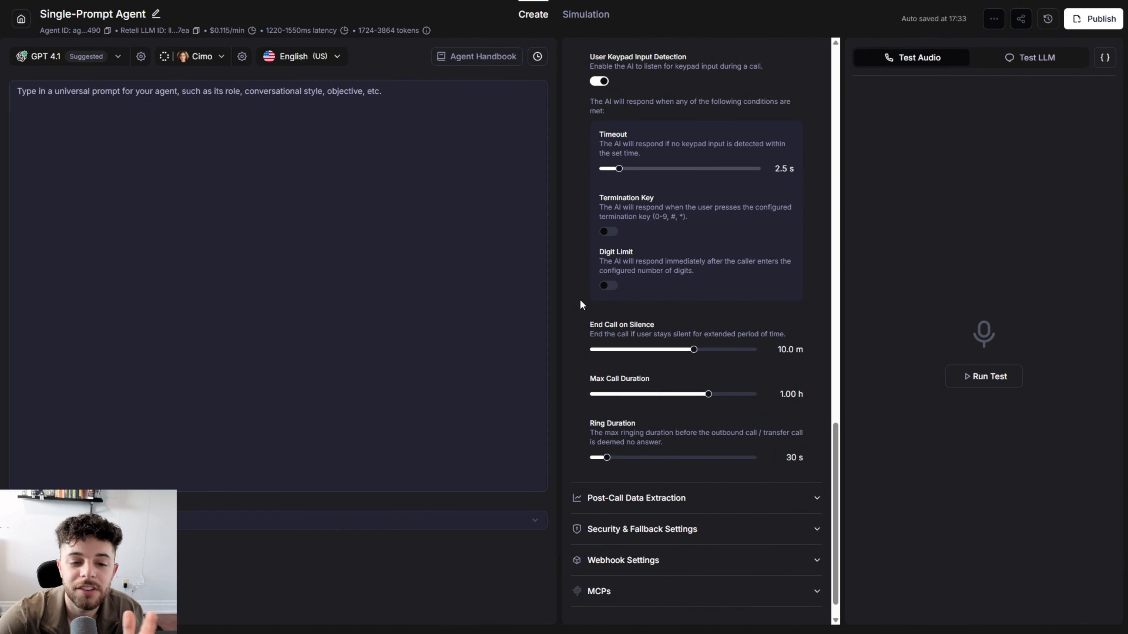
{"action": "left_click_drag", "start_coordinate": [694, 350], "coordinate": [600, 341]}
{"action": "scroll", "coordinate": [649, 327], "scroll_direction": "down", "scroll_amount": 1}
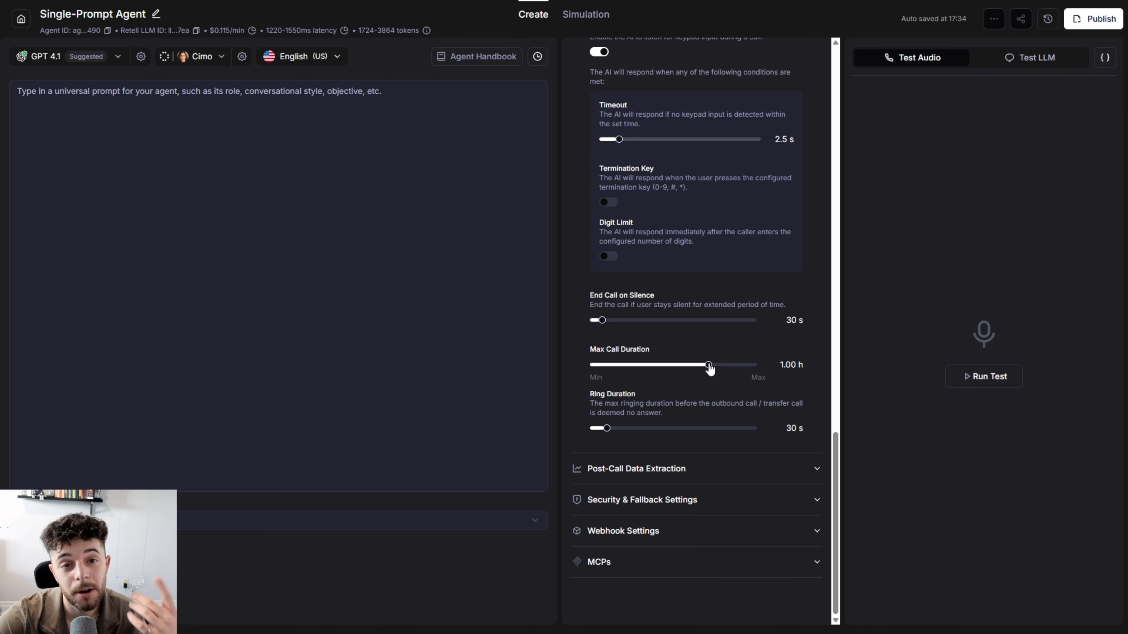
{"action": "left_click_drag", "start_coordinate": [709, 367], "coordinate": [674, 368]}
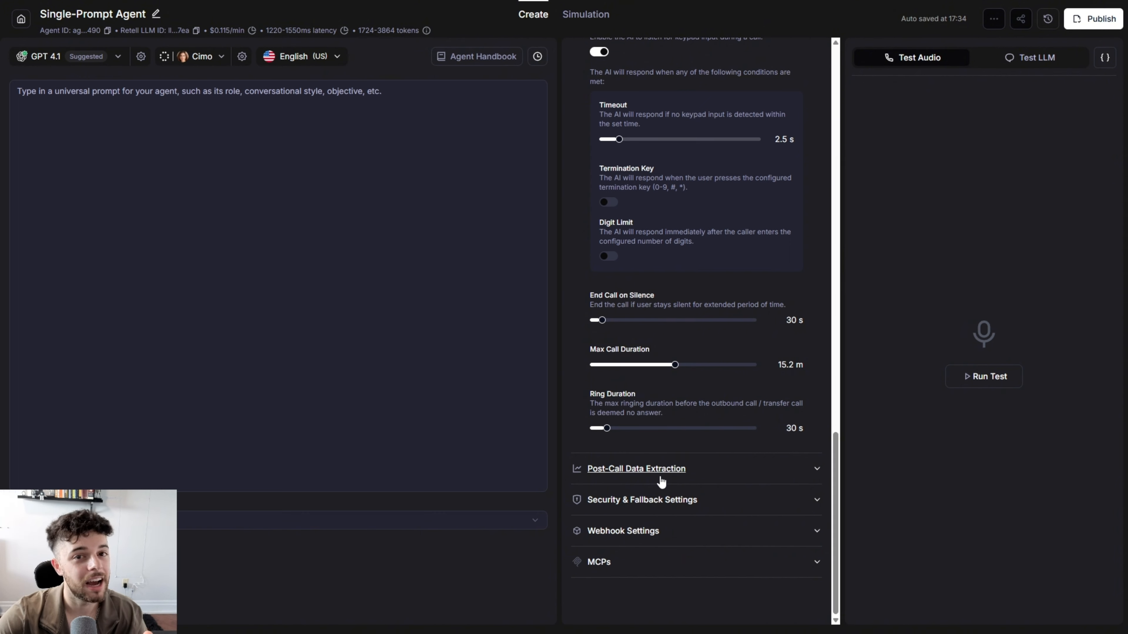
Review the agent's post-call data extraction, security and fallback, webhook and MCP settings.
{"action": "left_click", "coordinate": [674, 478]}
{"action": "scroll", "coordinate": [675, 479], "scroll_direction": "down", "scroll_amount": 3}
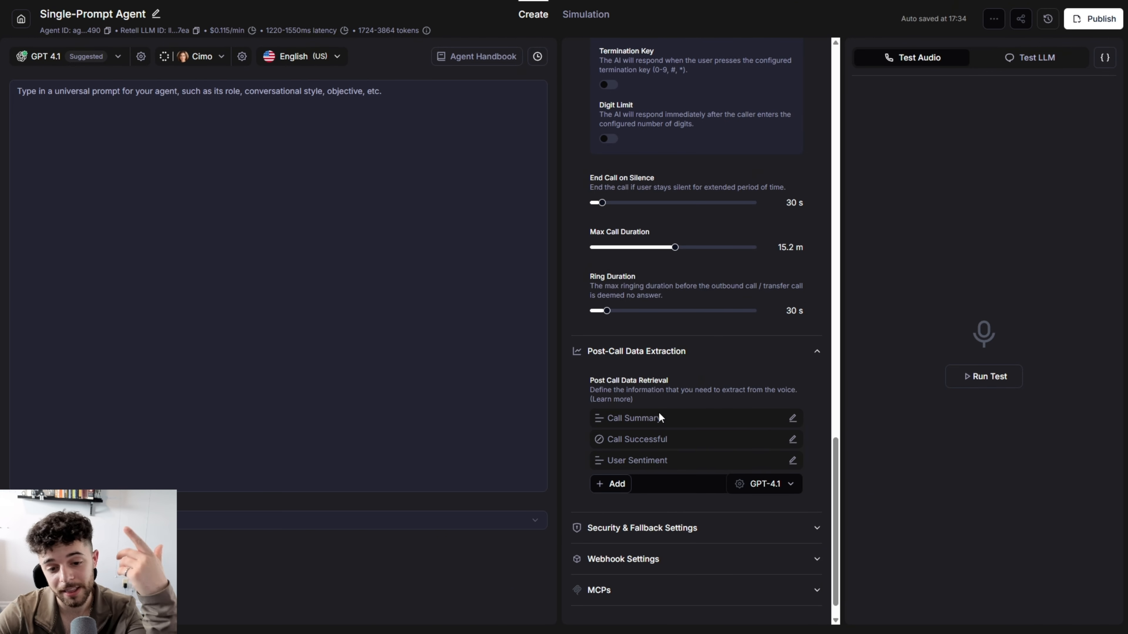
{"action": "left_click", "coordinate": [666, 528]}
{"action": "scroll", "coordinate": [669, 503], "scroll_direction": "down", "scroll_amount": 5}
{"action": "scroll", "coordinate": [670, 493], "scroll_direction": "down", "scroll_amount": 5}
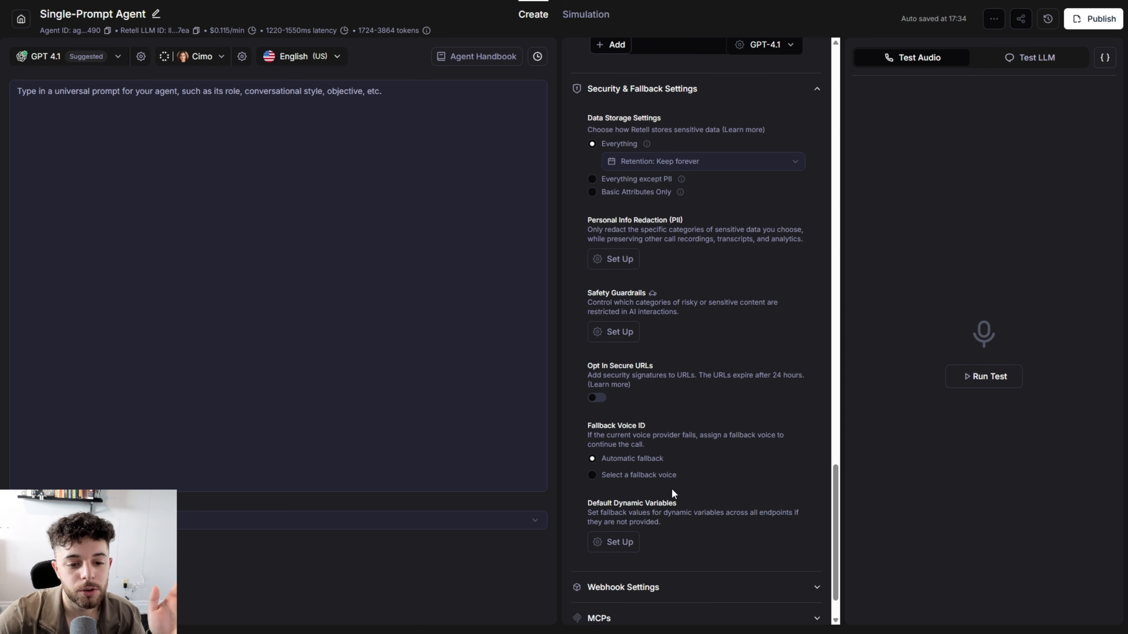
{"action": "scroll", "coordinate": [662, 510], "scroll_direction": "down", "scroll_amount": 1}
{"action": "left_click", "coordinate": [647, 531]}
{"action": "scroll", "coordinate": [647, 531], "scroll_direction": "down", "scroll_amount": 3}
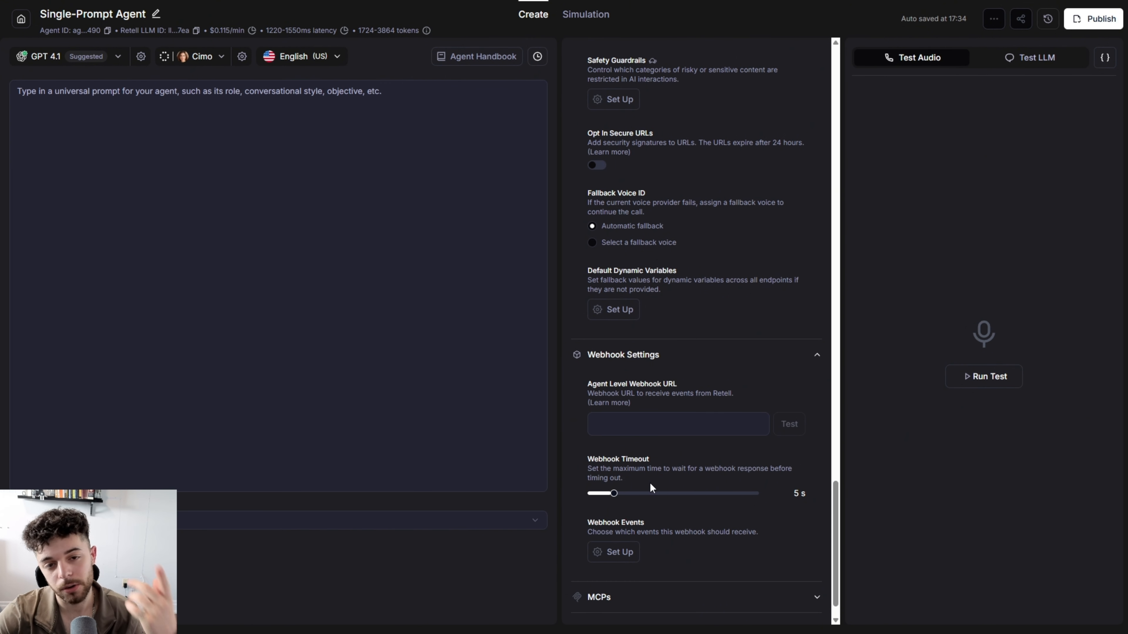
{"action": "scroll", "coordinate": [649, 482], "scroll_direction": "down", "scroll_amount": 1}
{"action": "left_click", "coordinate": [643, 563]}
{"action": "scroll", "coordinate": [646, 572], "scroll_direction": "down", "scroll_amount": 1}
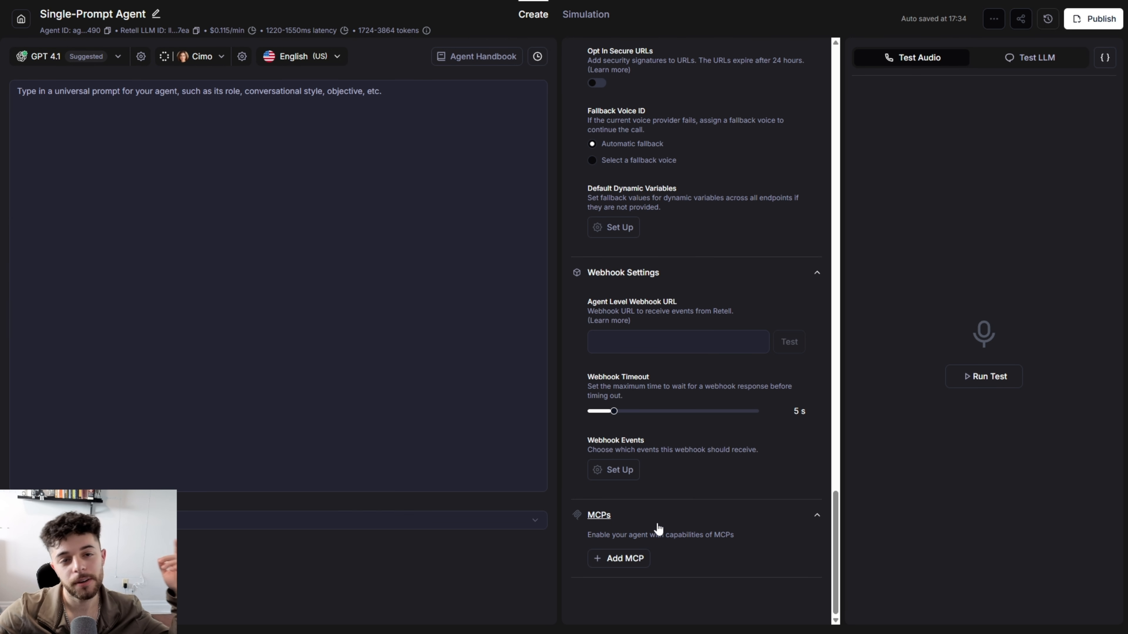
Set the agent to speak first at the beginning of the call with a custom welcome message.
{"action": "left_click", "coordinate": [455, 530]}
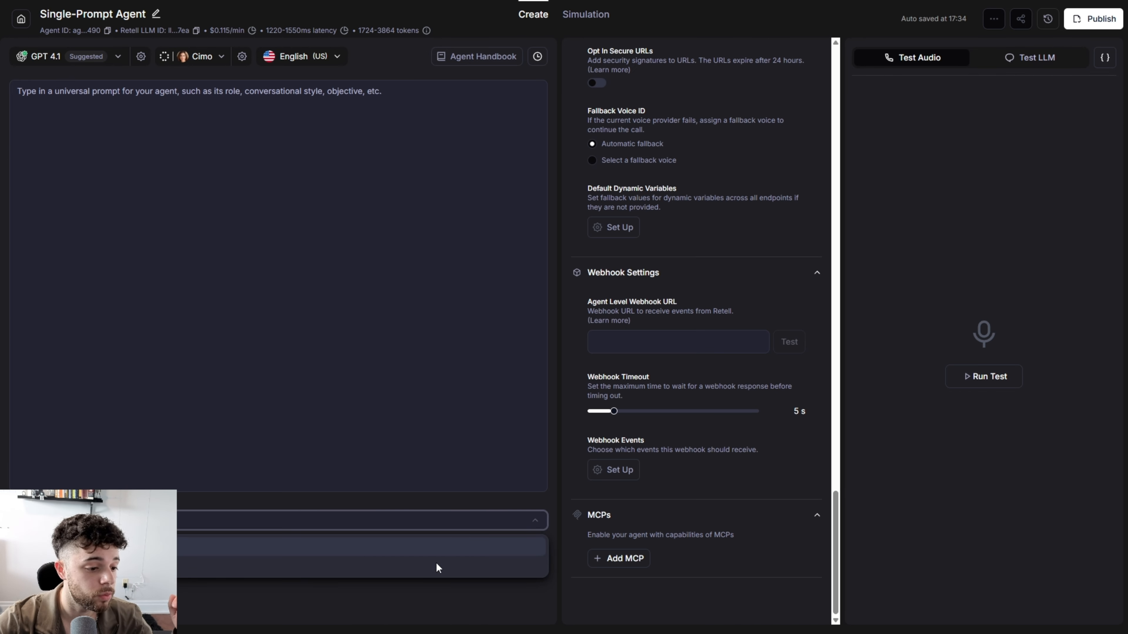
{"action": "left_click", "coordinate": [429, 570]}
{"action": "left_click", "coordinate": [366, 546]}
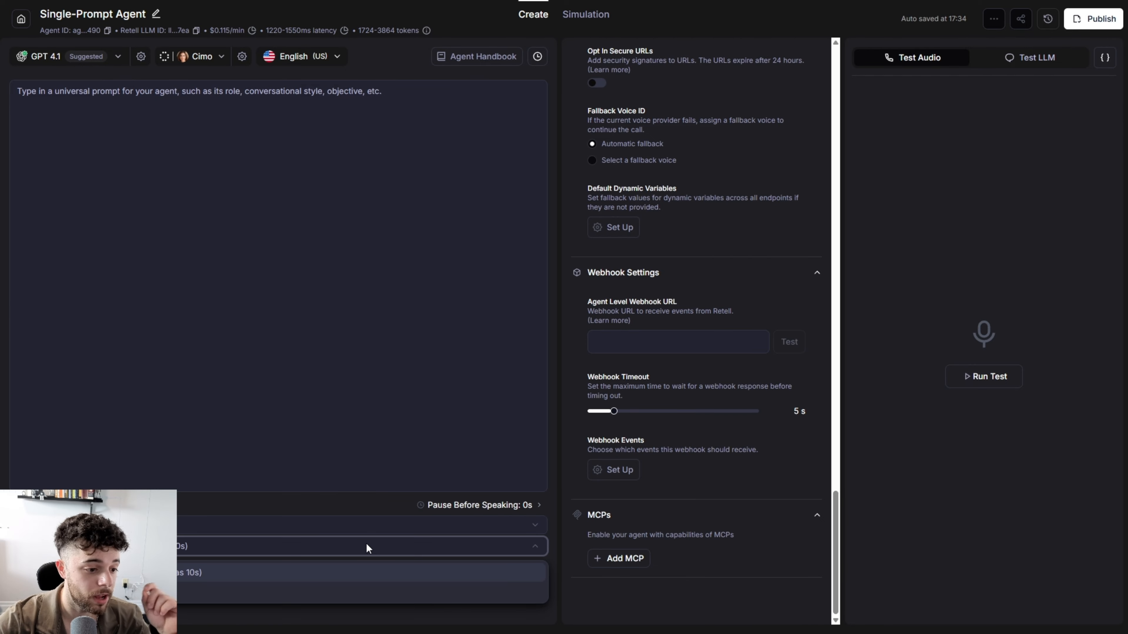
{"action": "left_click", "coordinate": [354, 594]}
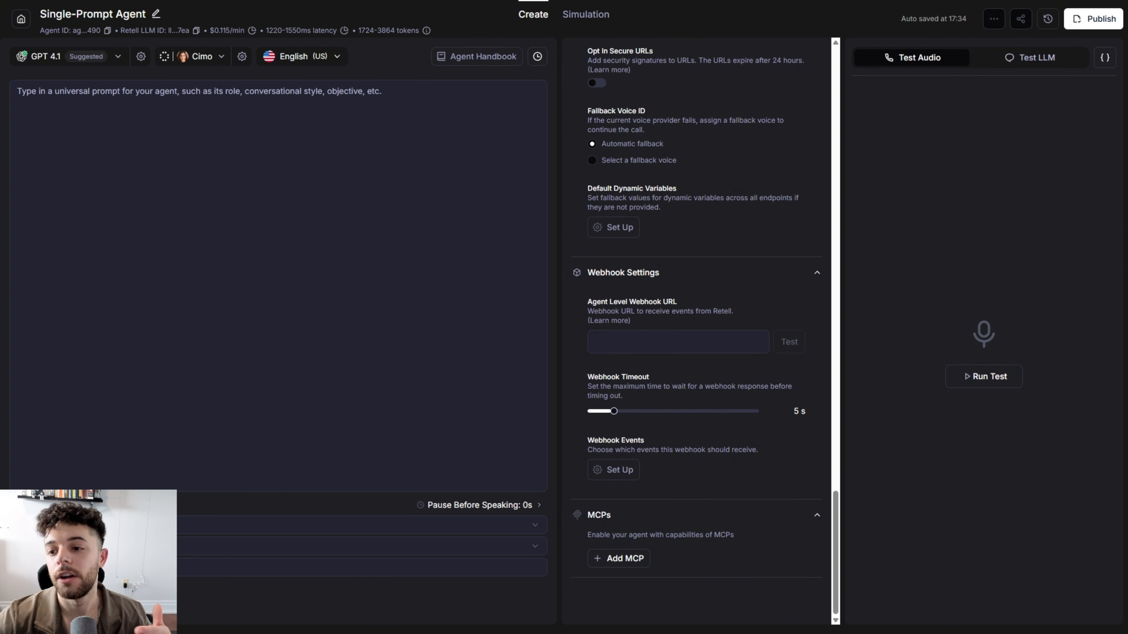
Set the agent's pause before speaking to 0.6 s.
{"action": "left_click", "coordinate": [472, 510]}
{"action": "left_click", "coordinate": [355, 468]}
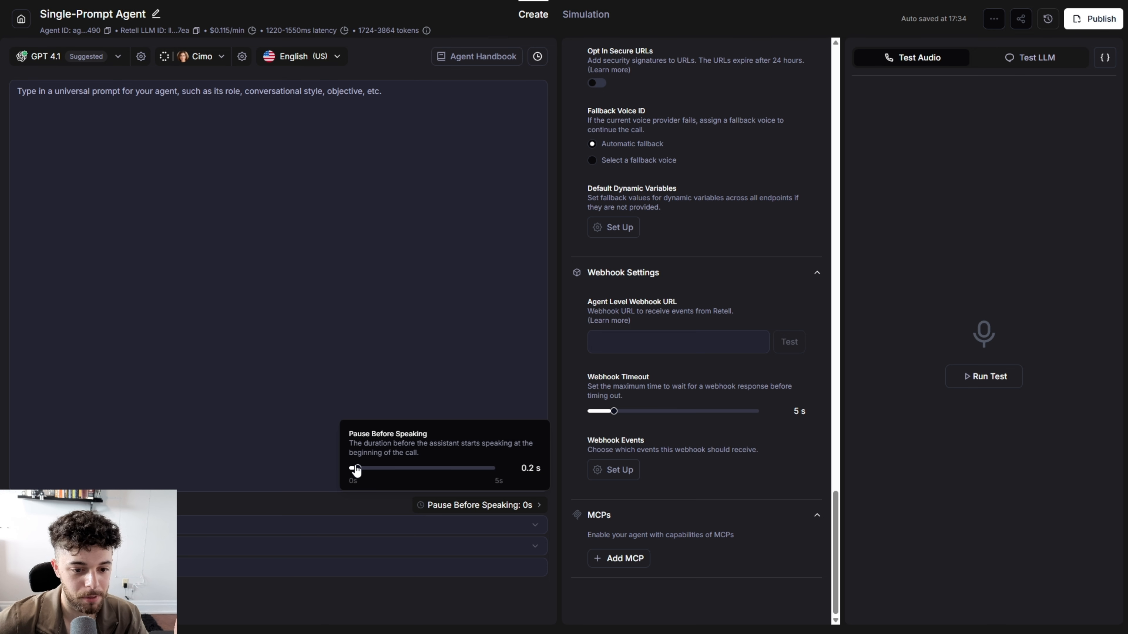
{"action": "left_click_drag", "start_coordinate": [356, 470], "coordinate": [362, 473]}
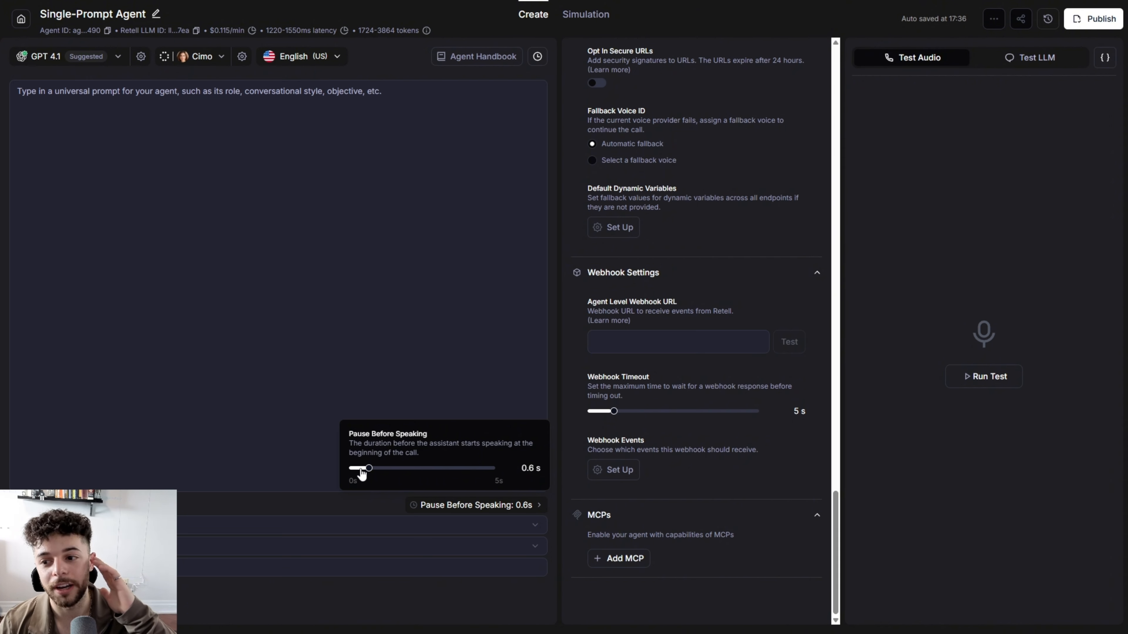
{"action": "left_click", "coordinate": [341, 336]}
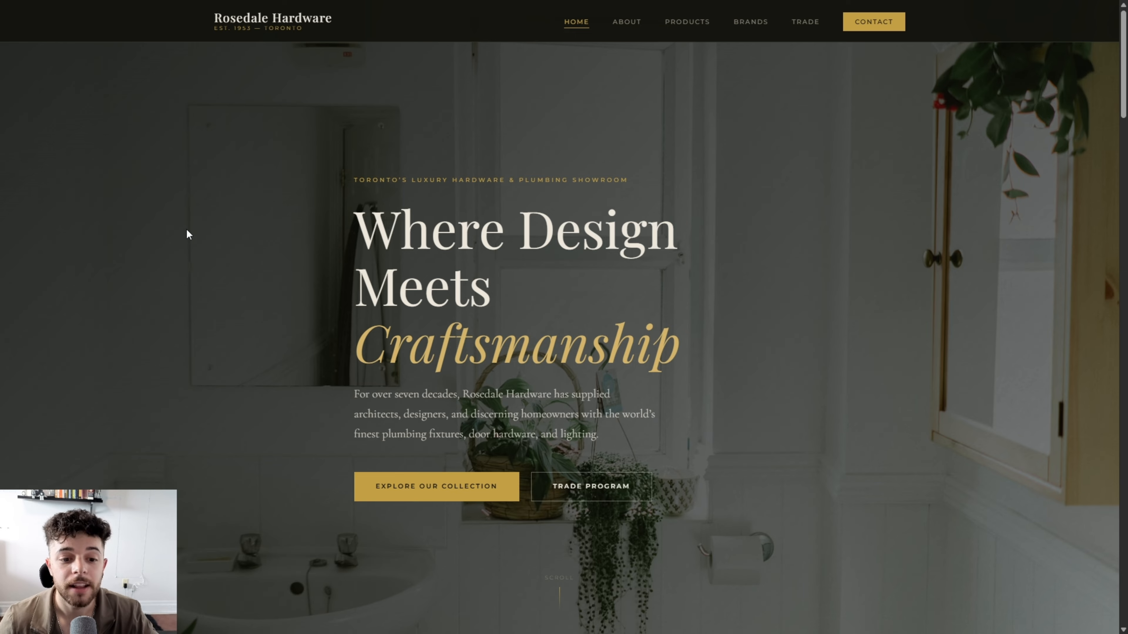
Look through the Rosedale Hardware home page, including its company story and product collections.
{"action": "scroll", "coordinate": [274, 283], "scroll_direction": "down", "scroll_amount": 10}
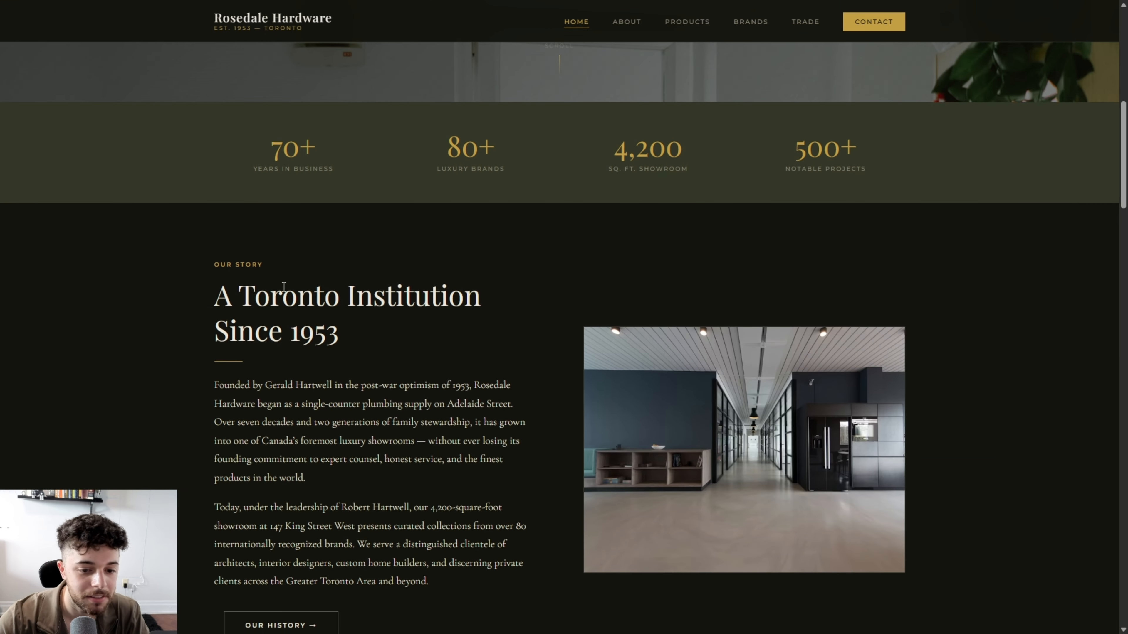
{"action": "scroll", "coordinate": [283, 286], "scroll_direction": "down", "scroll_amount": 12}
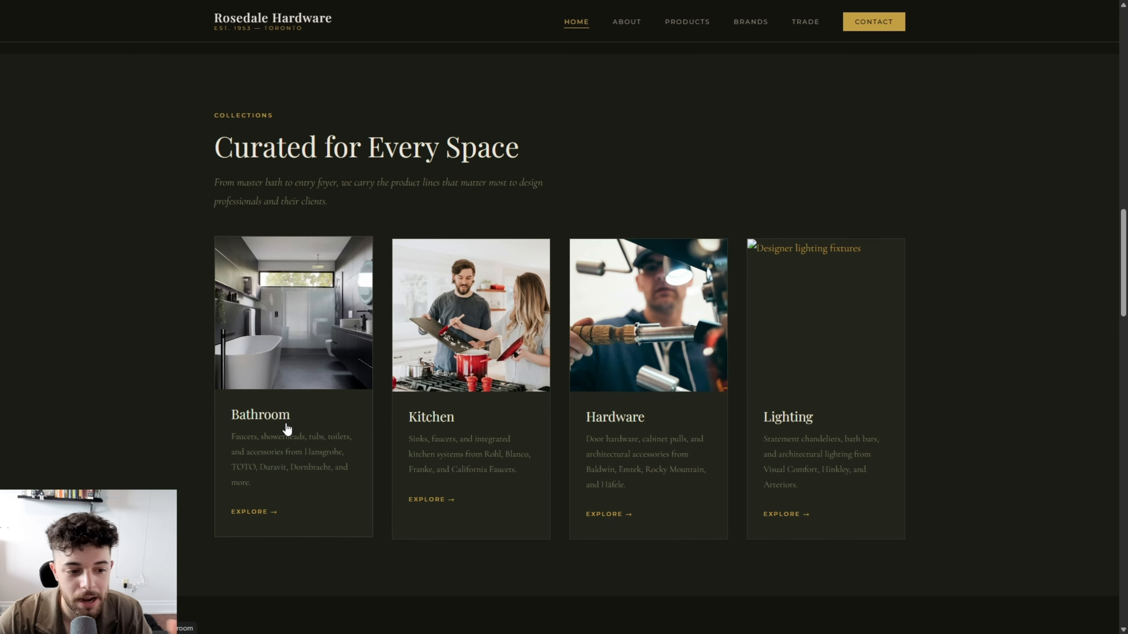
{"action": "scroll", "coordinate": [285, 425], "scroll_direction": "down", "scroll_amount": 1}
{"action": "scroll", "coordinate": [287, 418], "scroll_direction": "up", "scroll_amount": 15}
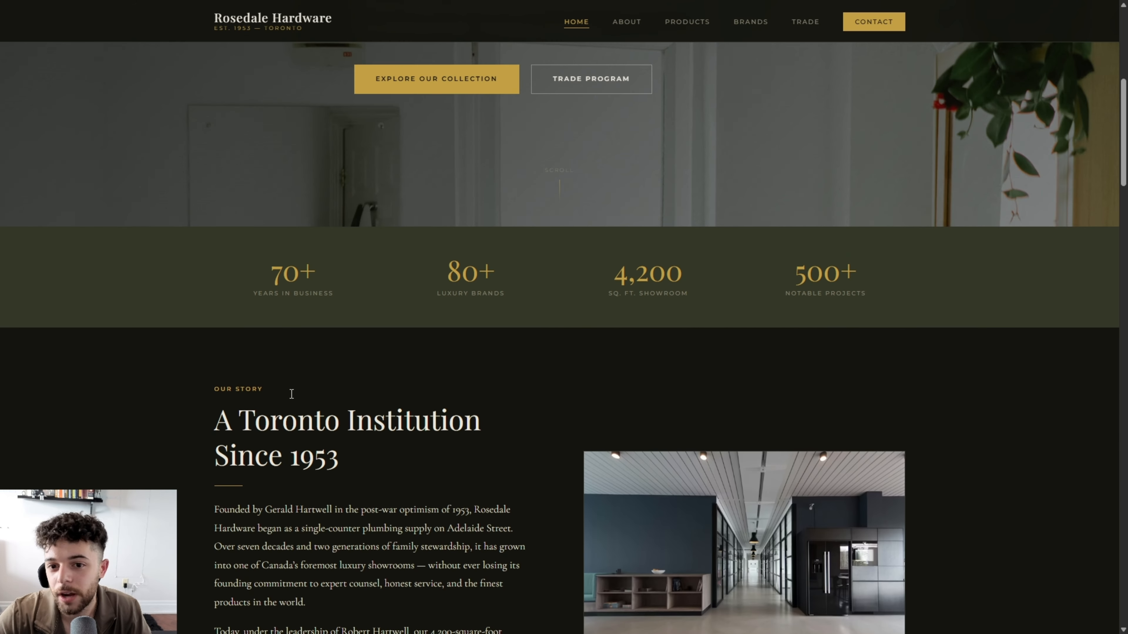
{"action": "scroll", "coordinate": [292, 394], "scroll_direction": "up", "scroll_amount": 5}
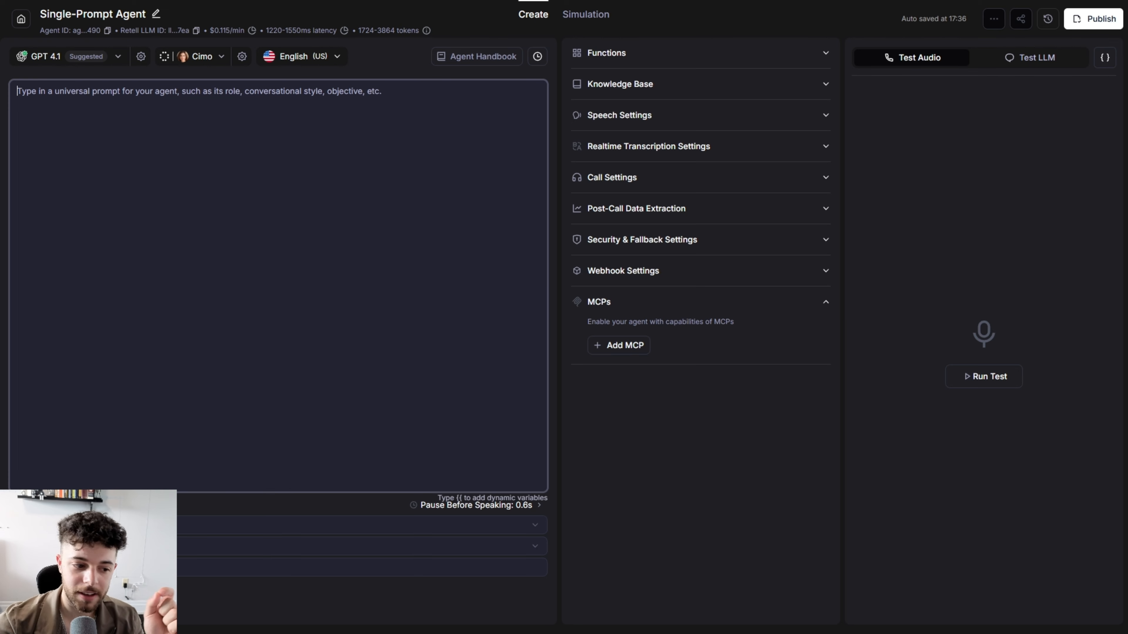
Enter a welcome message that thanks the caller for calling Rosedale Hardware and ends with "you today?".
{"action": "left_click", "coordinate": [42, 567]}
{"action": "type", "text": "thank you for calling Rosedale Hardware"}
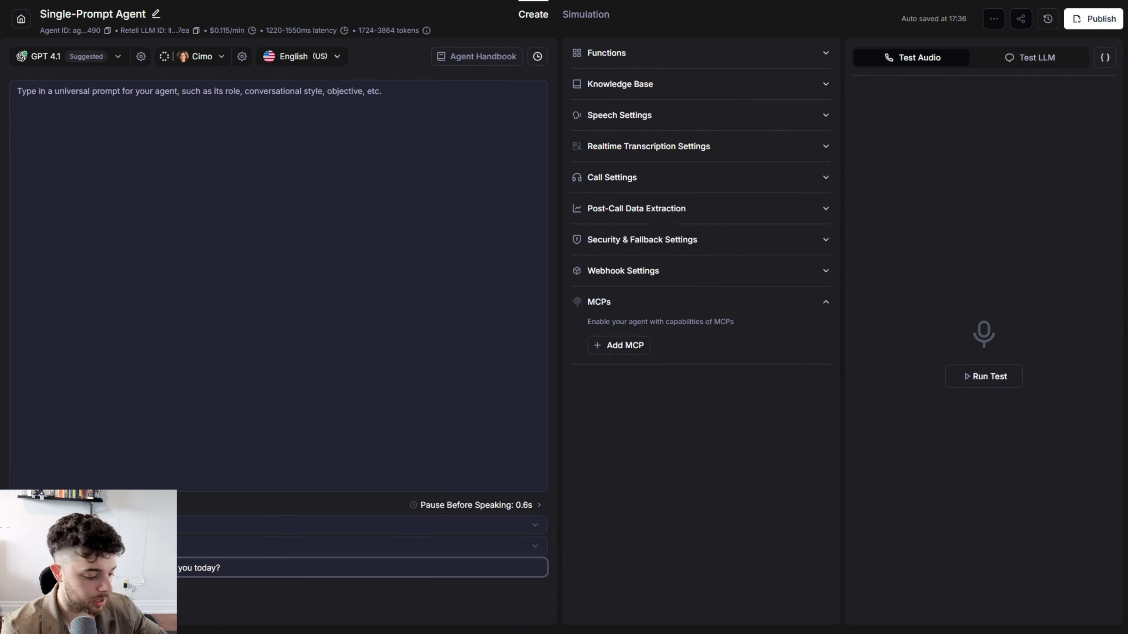
{"action": "type", "text": ". H"}
{"action": "key", "text": "Delete"}
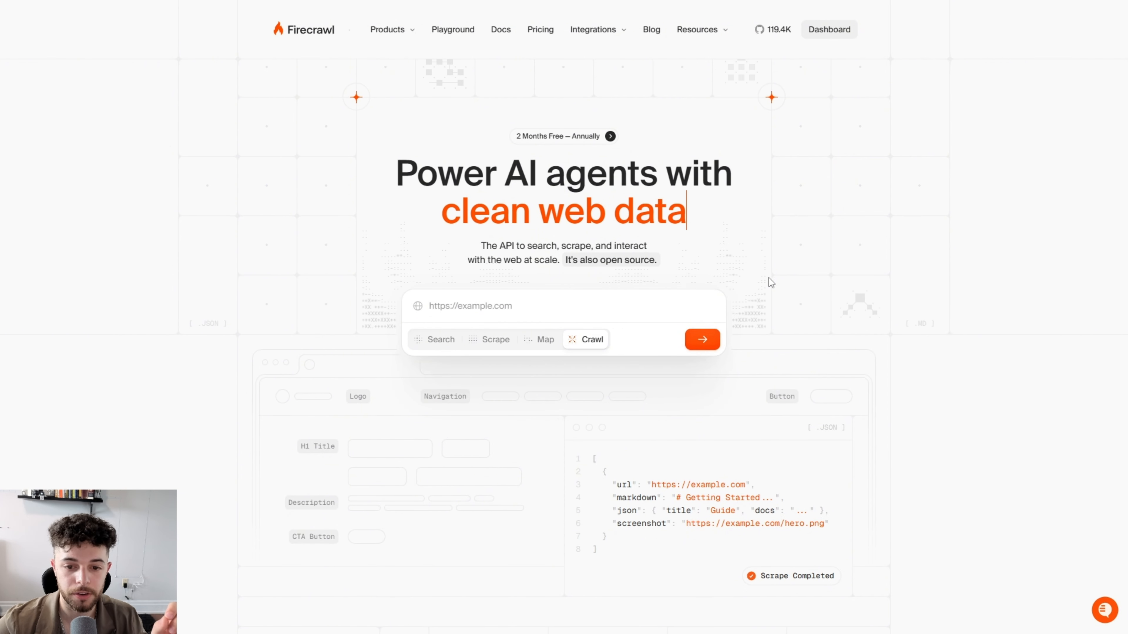
Switch to Firecrawl, crawl the Rosedale Hardware website from its pasted URL and download the results as Markdown.
{"action": "left_click", "coordinate": [577, 305]}
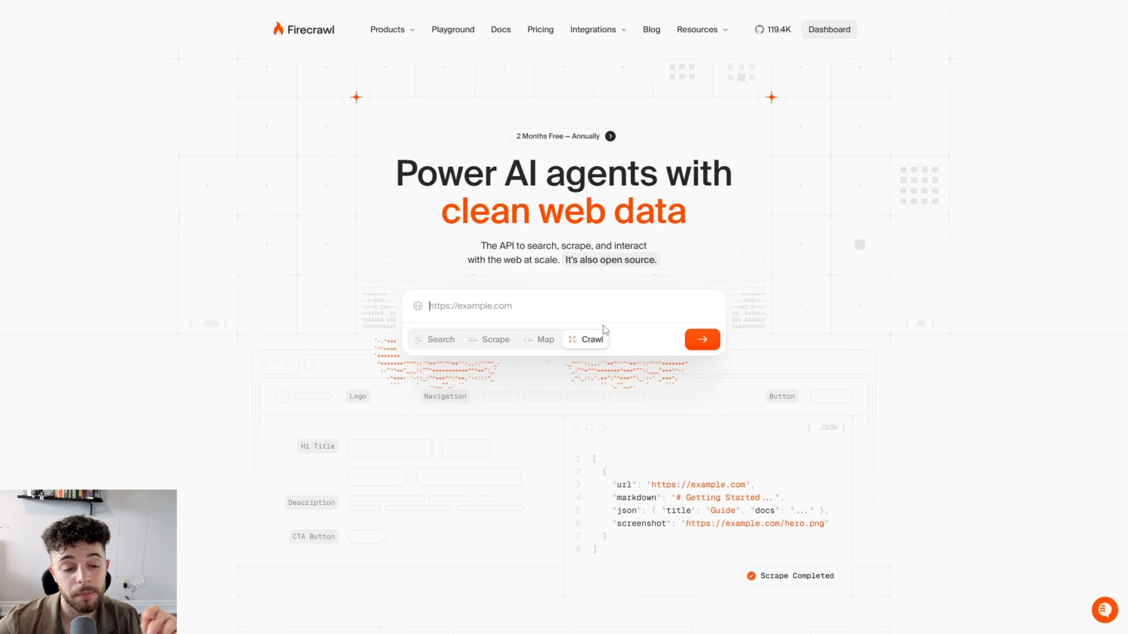
{"action": "key", "text": "ctrl+v"}
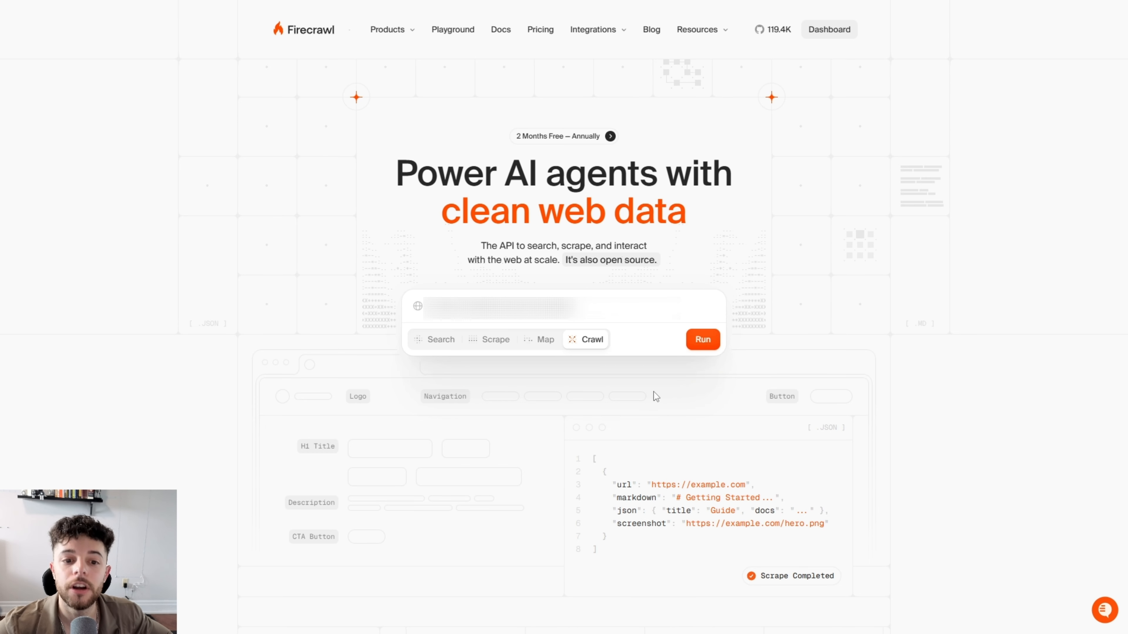
{"action": "left_click", "coordinate": [704, 341]}
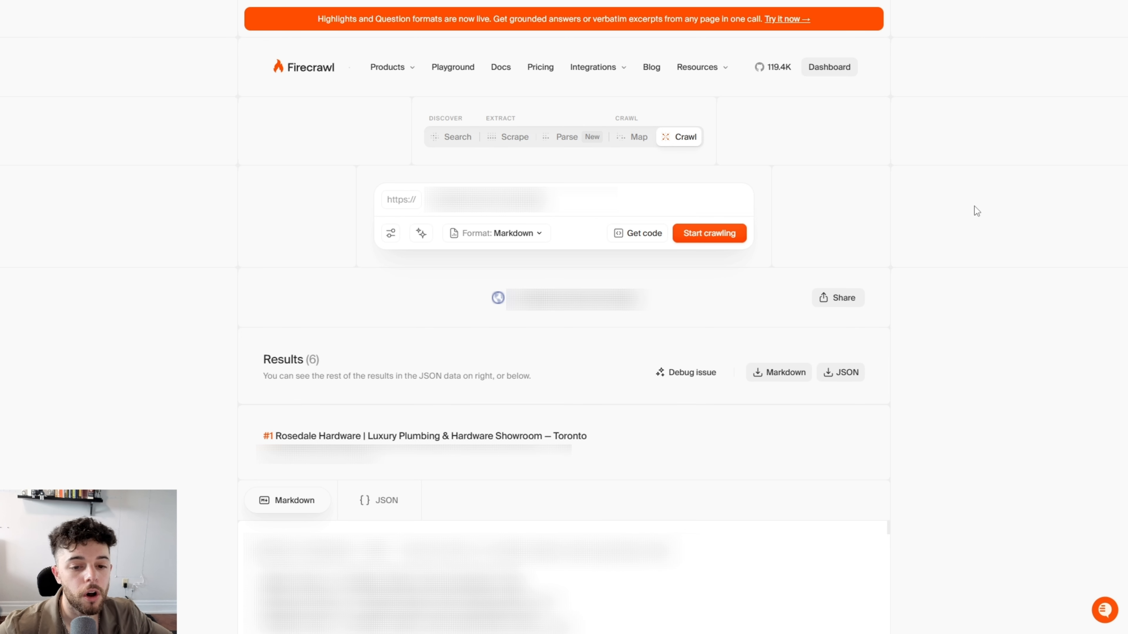
{"action": "left_click", "coordinate": [784, 373]}
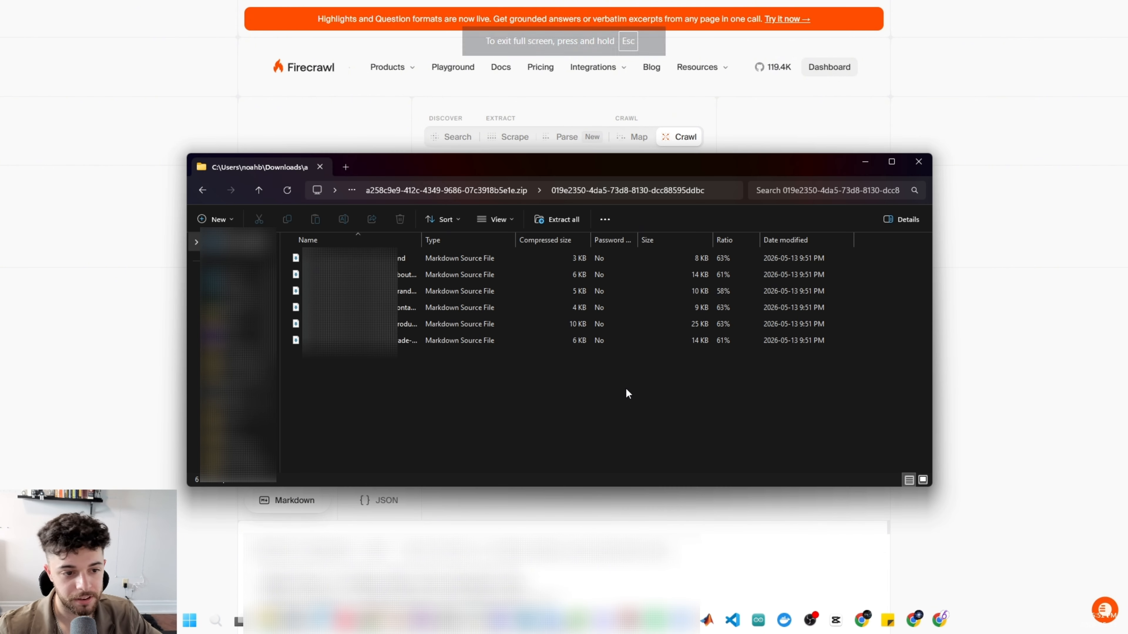
Widen the file name column and select all the Markdown files in the downloaded archive.
{"action": "left_click_drag", "start_coordinate": [420, 237], "coordinate": [480, 240]}
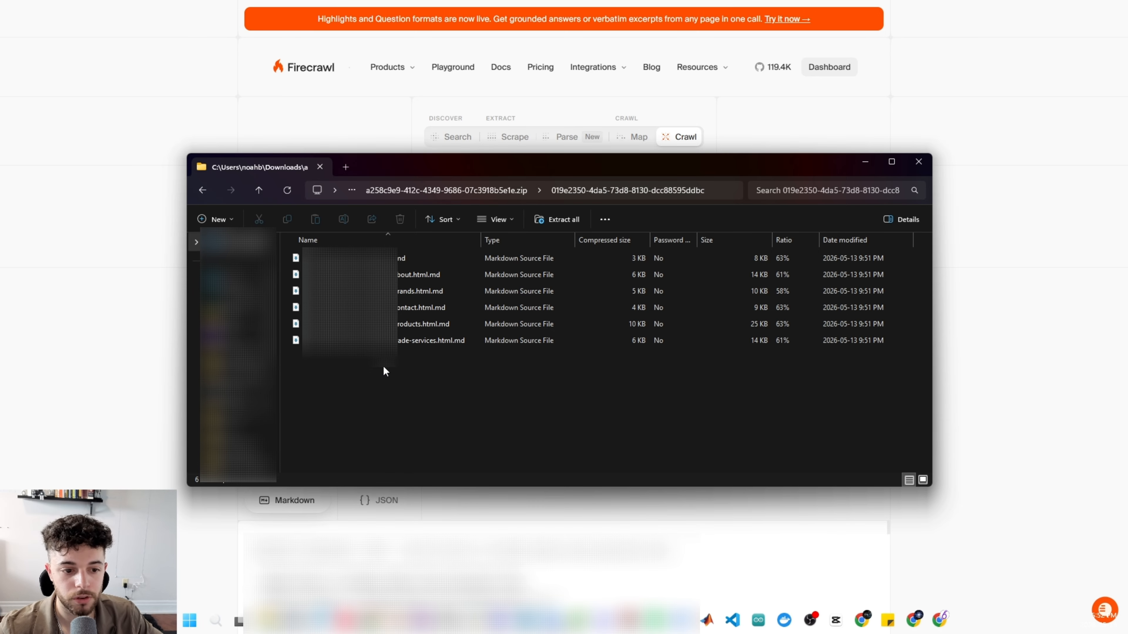
{"action": "left_click_drag", "start_coordinate": [382, 366], "coordinate": [324, 251]}
{"action": "left_click", "coordinate": [323, 250]}
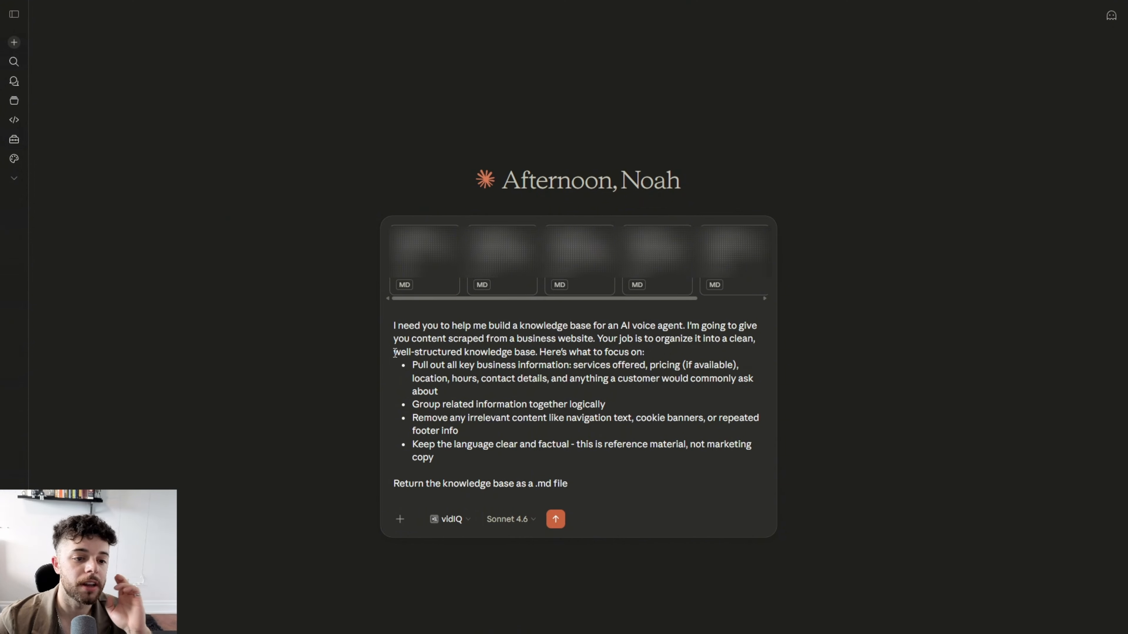
Switch to Claude and turn on the Adaptive option of Sonnet 4.6 for the knowledge base prompt.
{"action": "left_click_drag", "start_coordinate": [449, 418], "coordinate": [558, 418]}
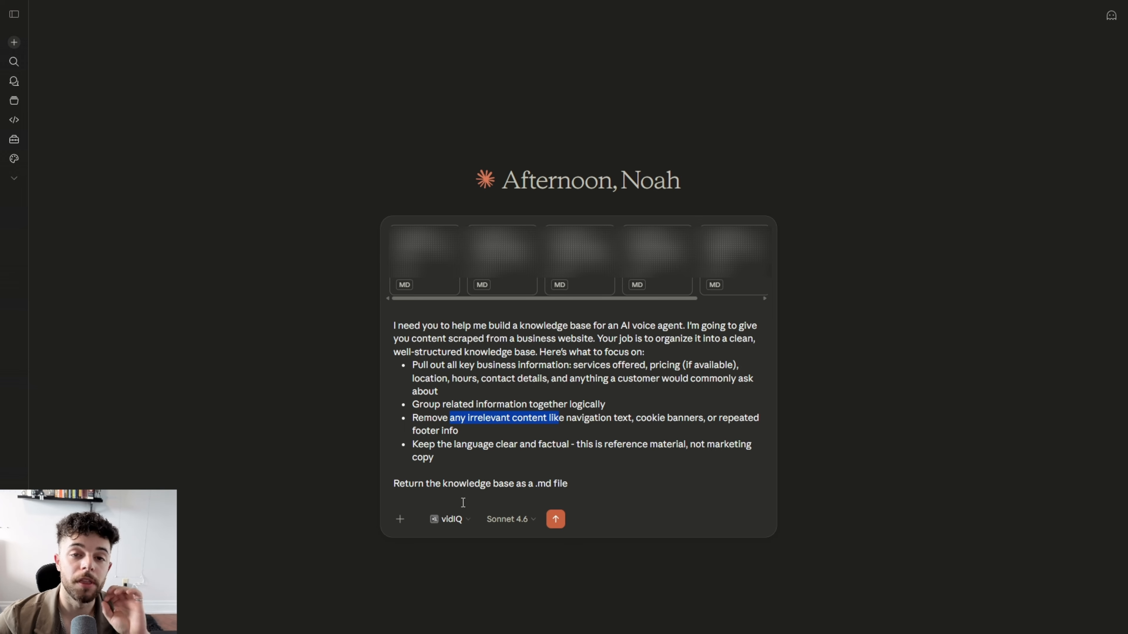
{"action": "left_click", "coordinate": [500, 523]}
{"action": "left_click", "coordinate": [522, 462]}
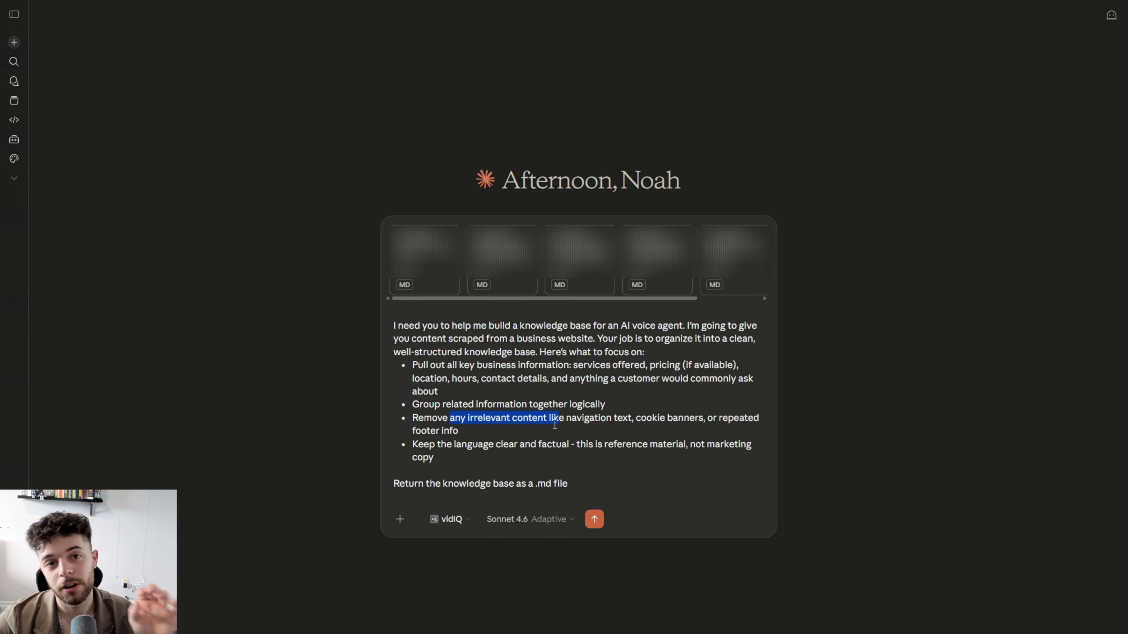
Keep Sonnet 4.6 with Adaptive thinking, send the knowledge base prompt with its Markdown files, and download the generated Rosedale hardware knowledge base.
{"action": "left_click", "coordinate": [541, 520]}
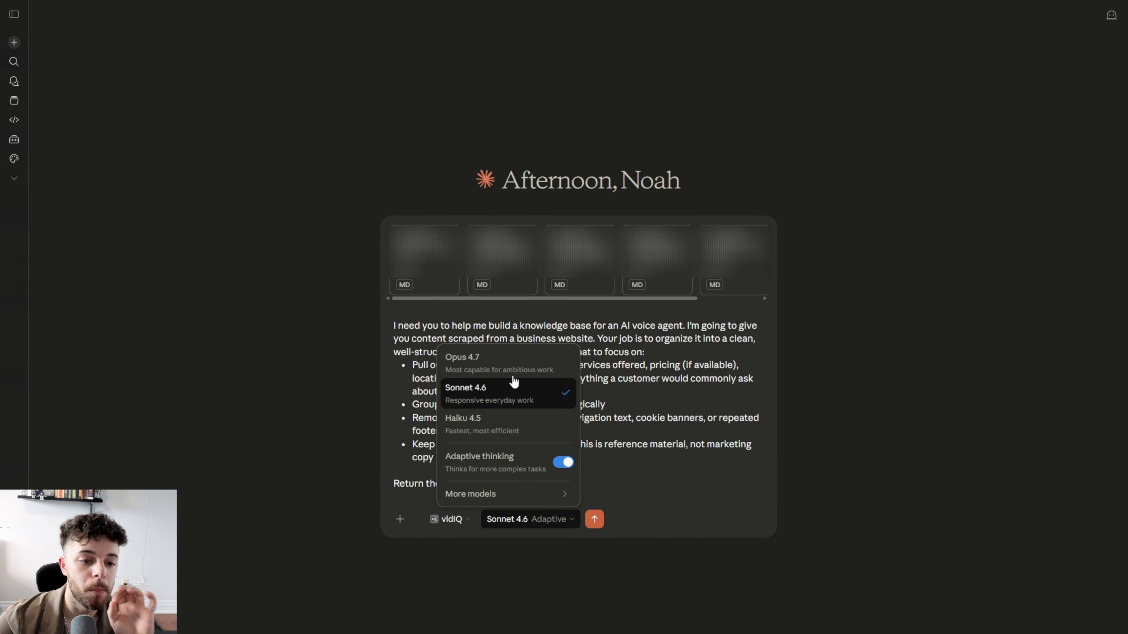
{"action": "left_click", "coordinate": [634, 399]}
{"action": "left_click", "coordinate": [639, 421]}
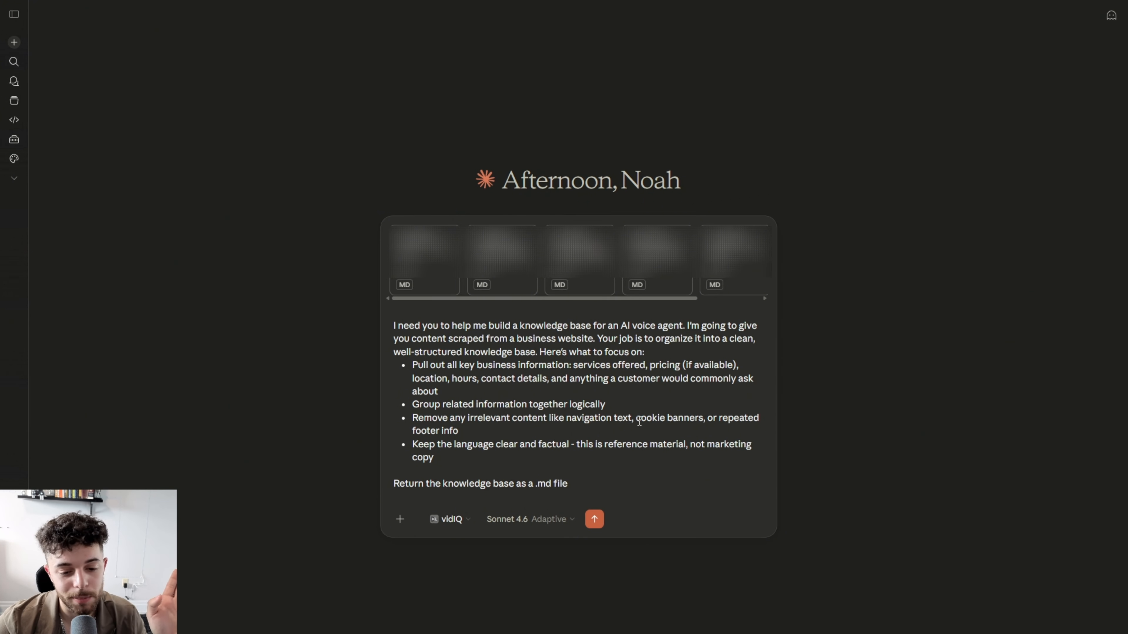
{"action": "left_click", "coordinate": [595, 519]}
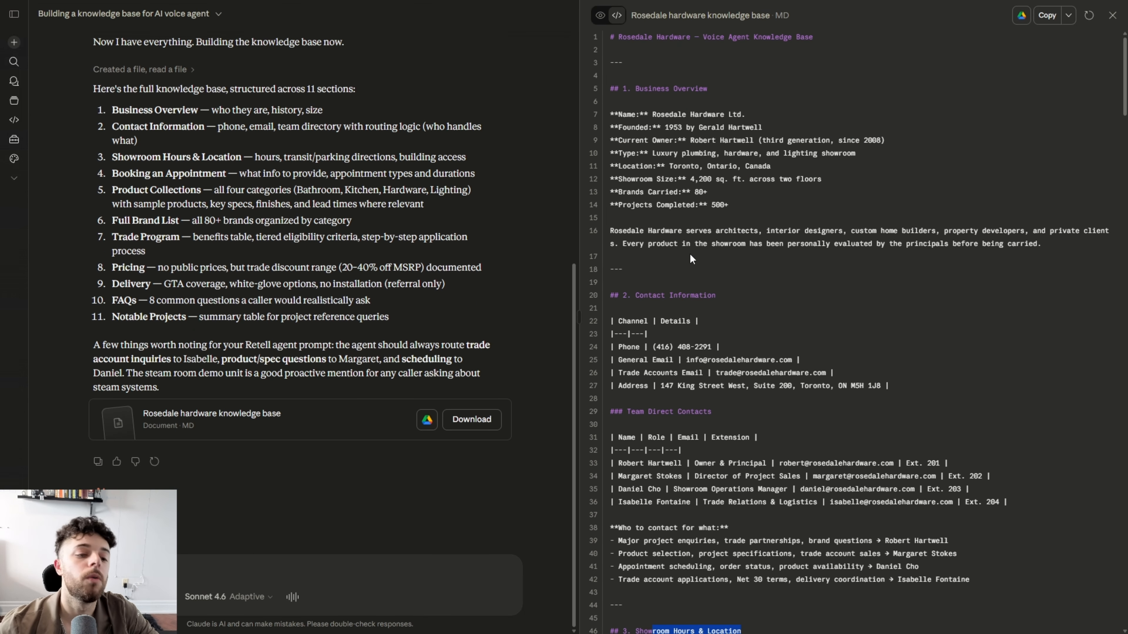
{"action": "left_click", "coordinate": [481, 428]}
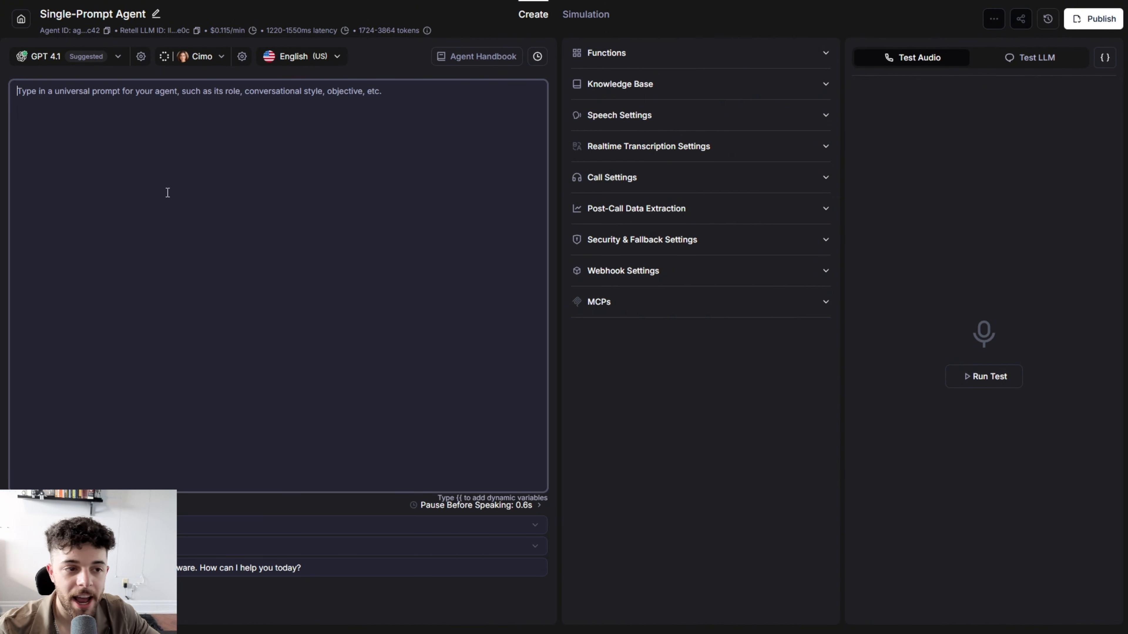
Switch to Retell and rename the single-prompt agent as Rosedale Hardware Demo.
{"action": "left_click", "coordinate": [119, 197]}
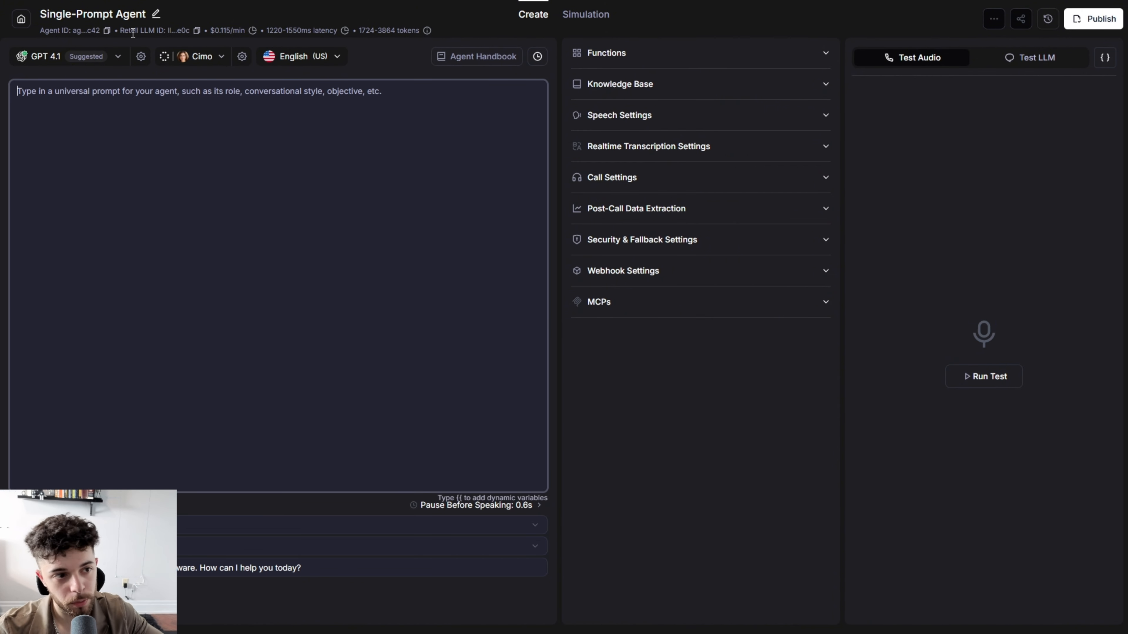
{"action": "left_click", "coordinate": [155, 14]}
{"action": "key", "text": "ctrl+a"}
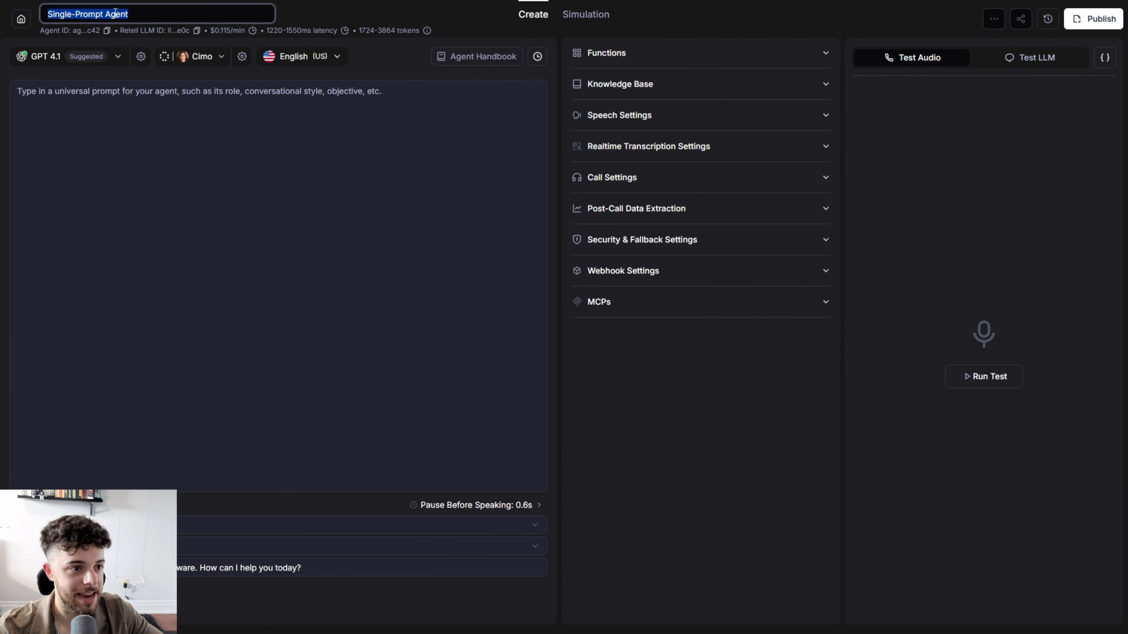
{"action": "type", "text": "Rosedale Hardware Demo"}
{"action": "left_click", "coordinate": [180, 133]}
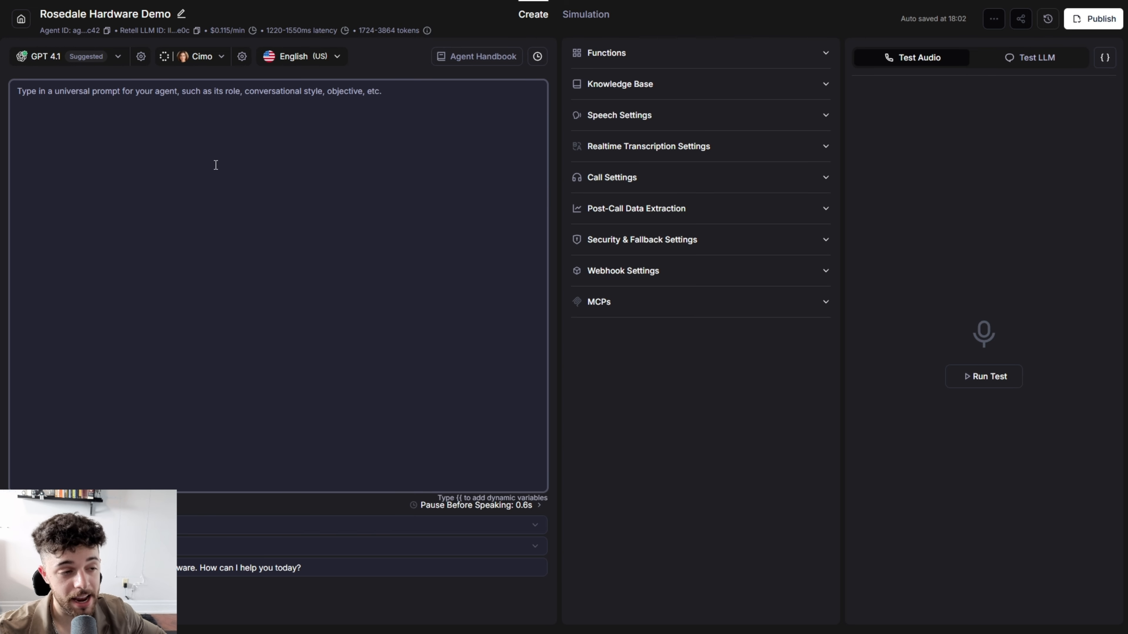
Create a knowledge base named Rosedale Hardware from the uploaded file rosedale-hardware-knowledge-base.md and save it.
{"action": "left_click", "coordinate": [21, 19]}
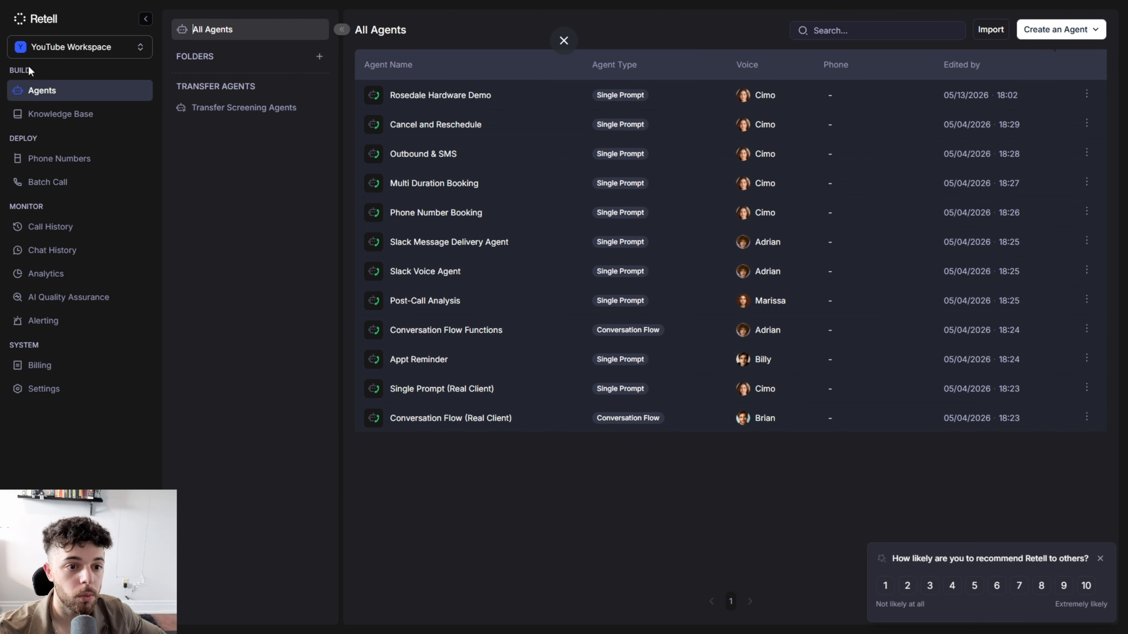
{"action": "left_click", "coordinate": [49, 117]}
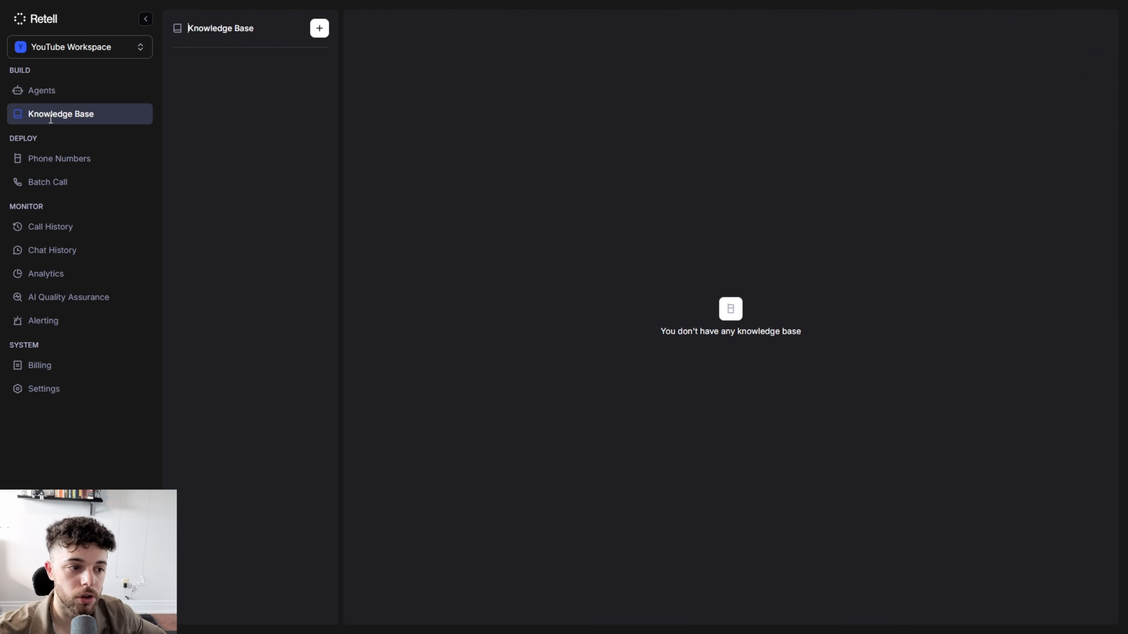
{"action": "left_click", "coordinate": [320, 28]}
{"action": "left_click", "coordinate": [384, 284]}
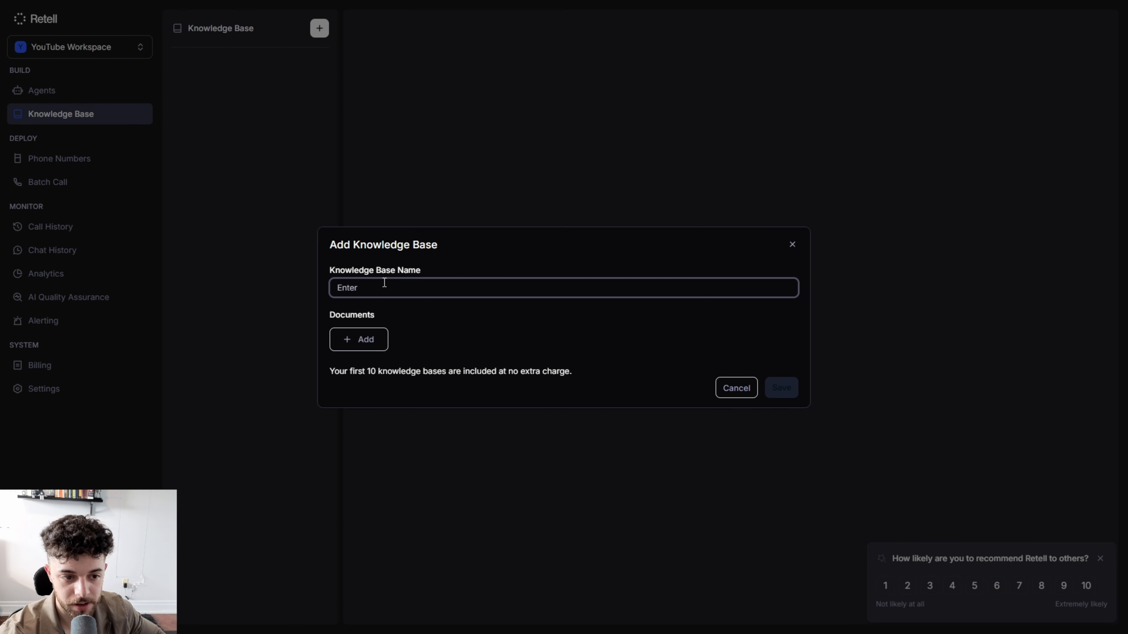
{"action": "type", "text": "Rosedale Hardware"}
{"action": "left_click", "coordinate": [377, 339]}
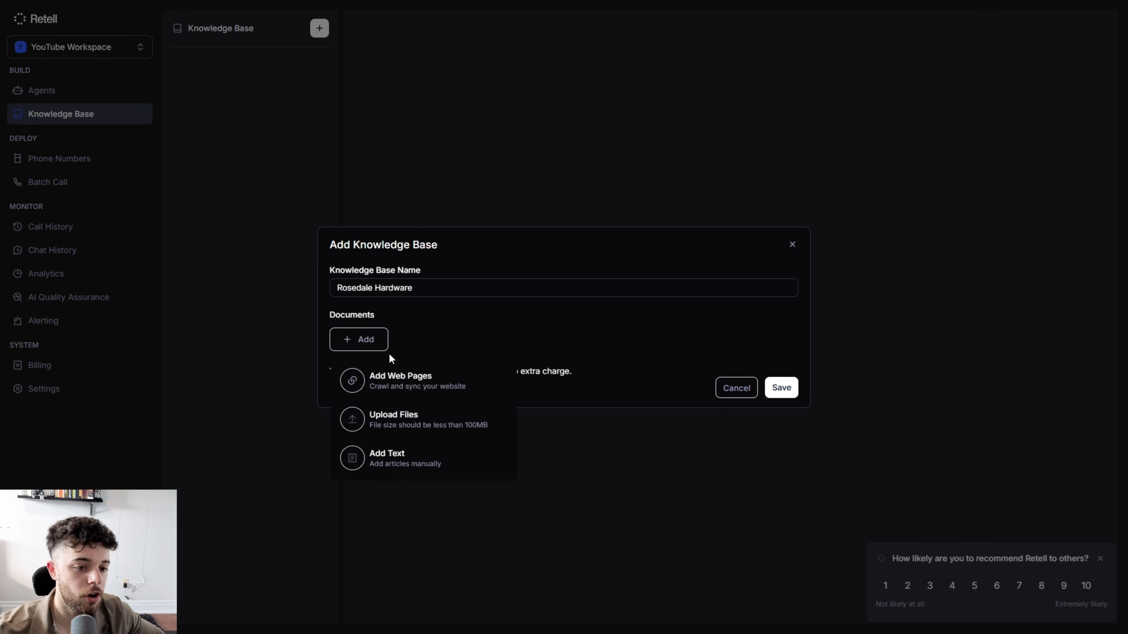
{"action": "left_click", "coordinate": [373, 418]}
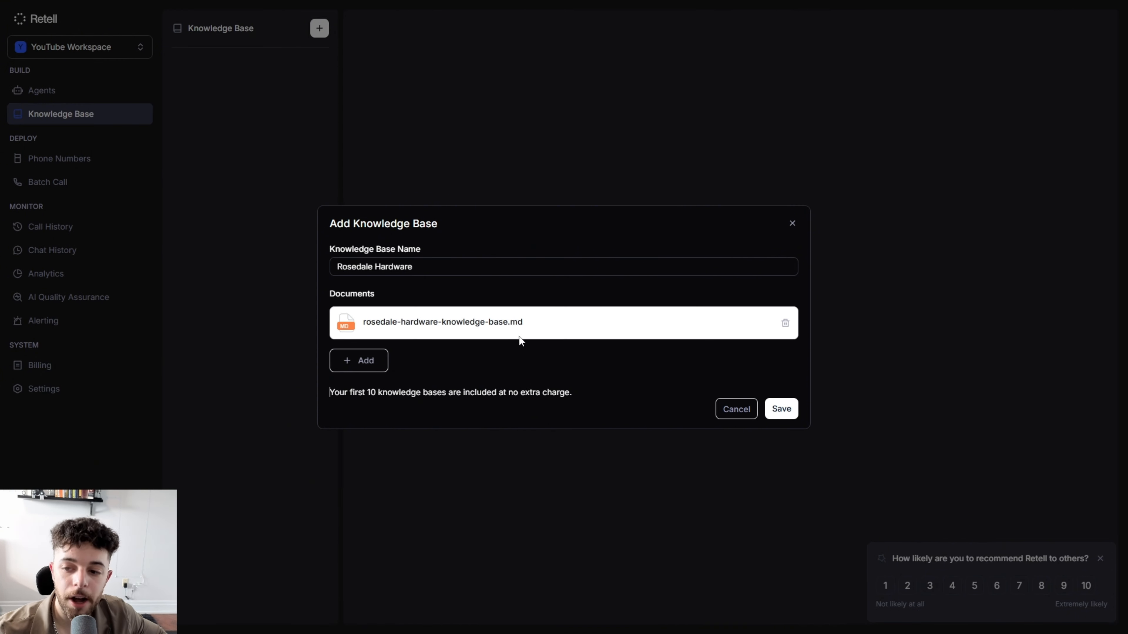
{"action": "left_click", "coordinate": [778, 416]}
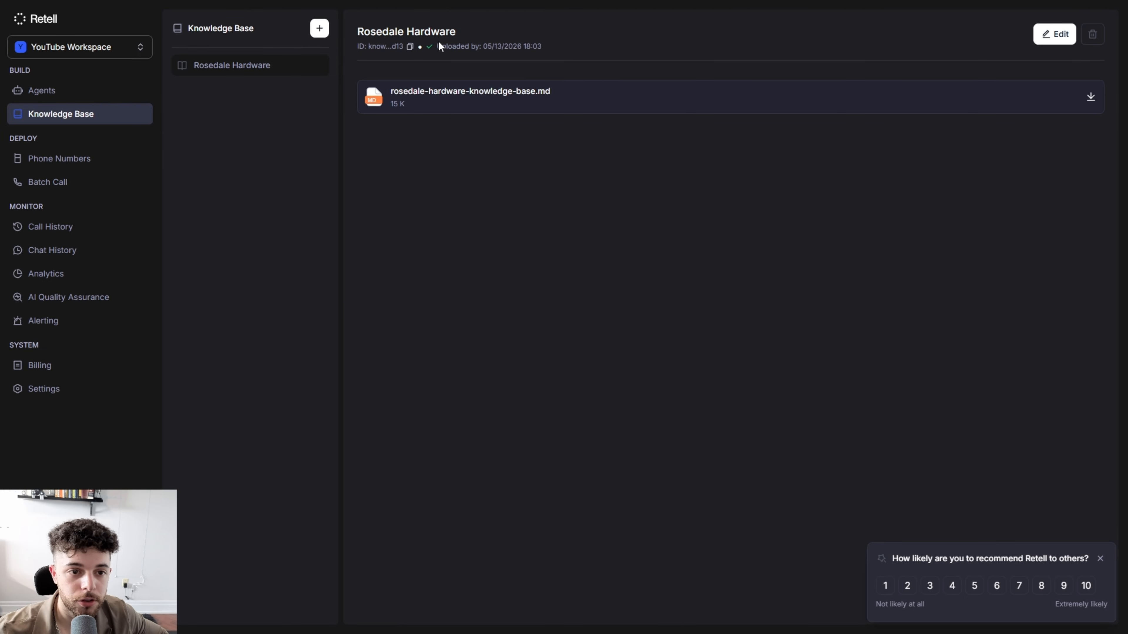
{"action": "left_click_drag", "start_coordinate": [431, 47], "coordinate": [557, 53]}
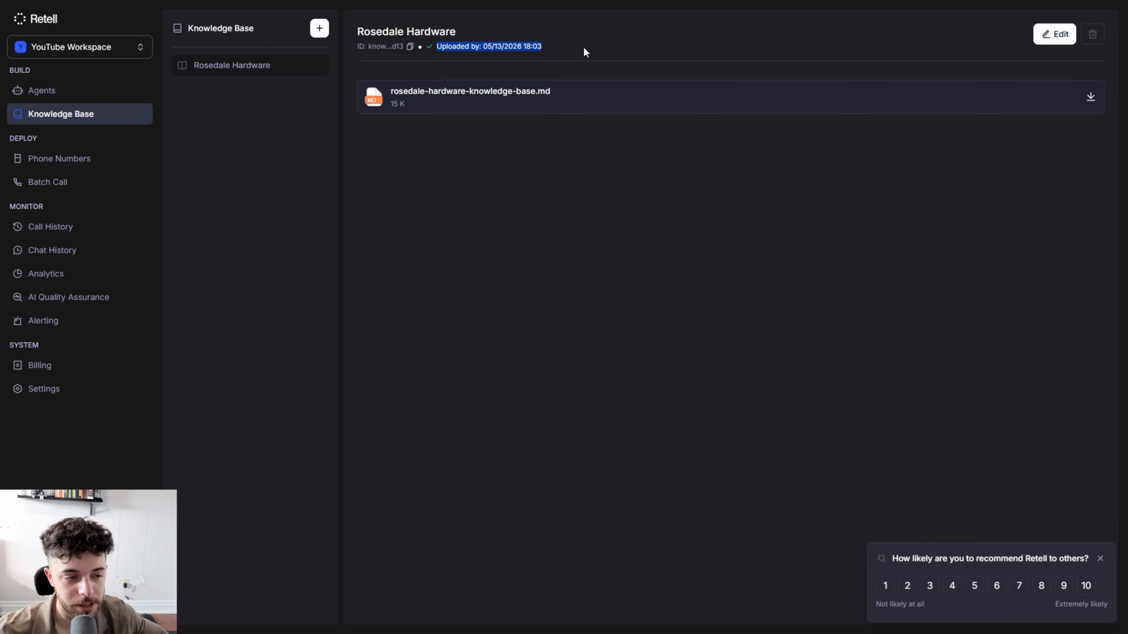
Reopen the Rosedale Hardware Demo agent and attach the Rosedale Hardware knowledge base to it.
{"action": "left_click", "coordinate": [128, 91]}
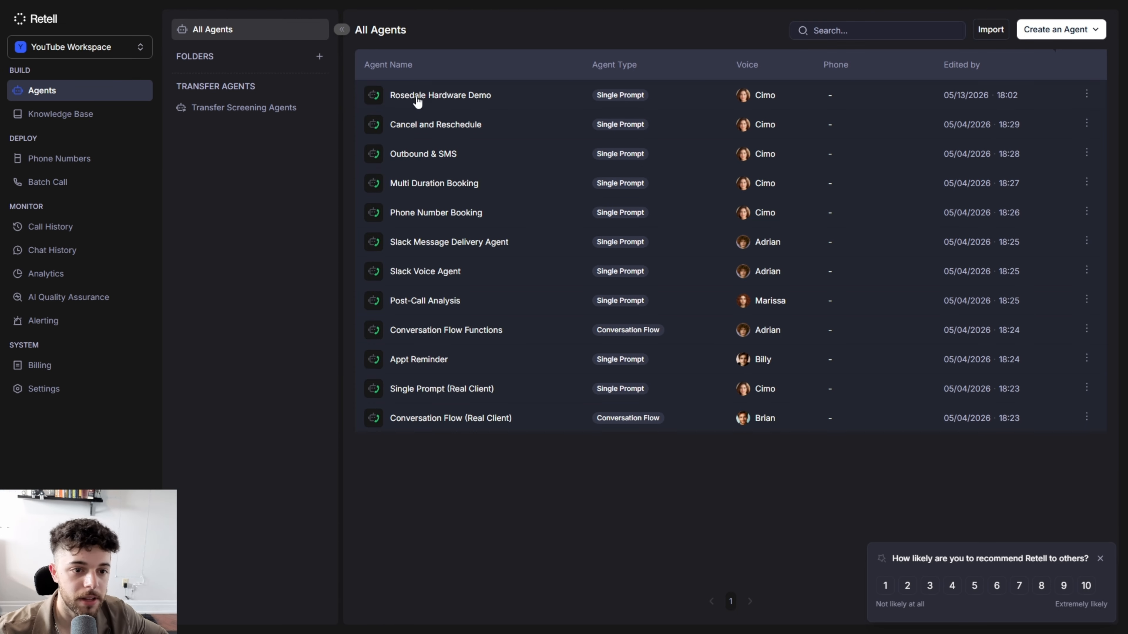
{"action": "left_click", "coordinate": [452, 97]}
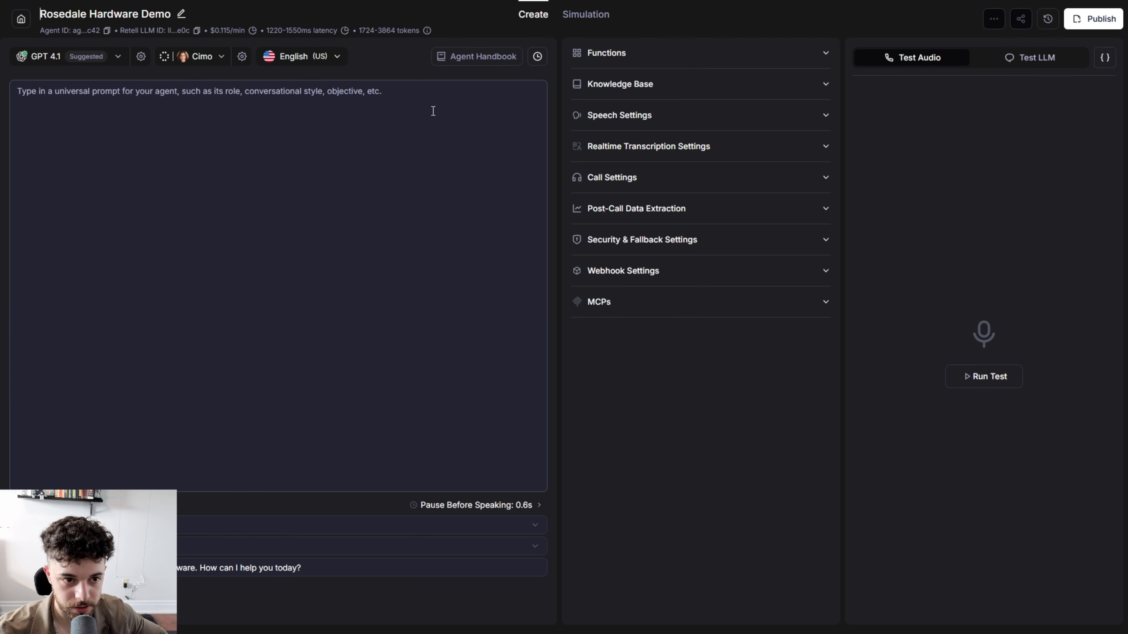
{"action": "left_click", "coordinate": [610, 89]}
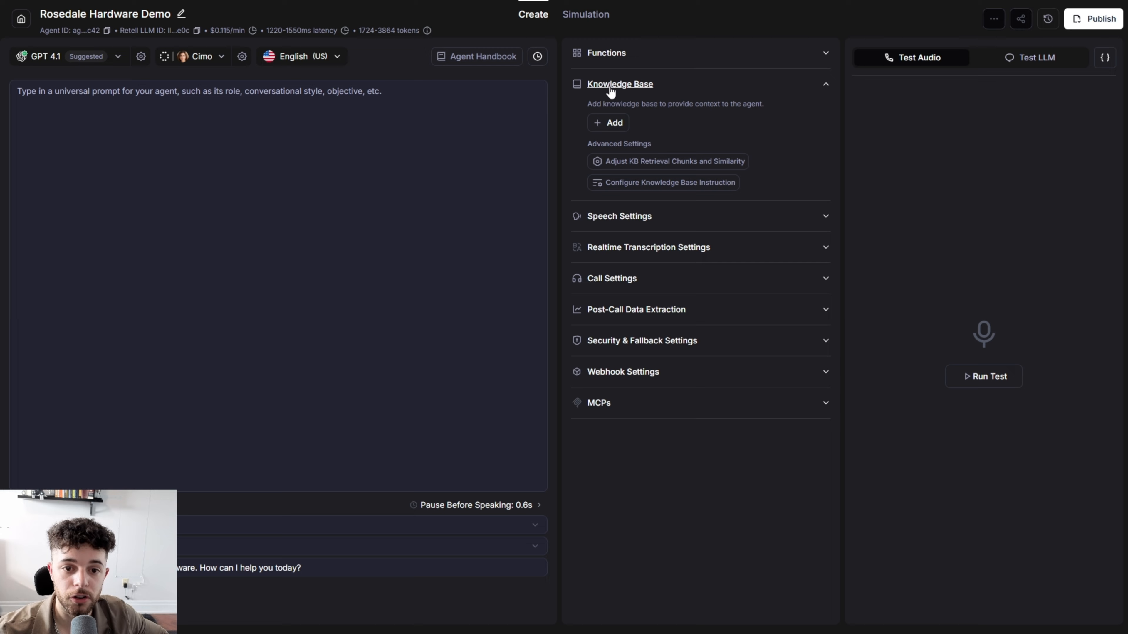
{"action": "left_click", "coordinate": [604, 123]}
{"action": "left_click", "coordinate": [613, 154]}
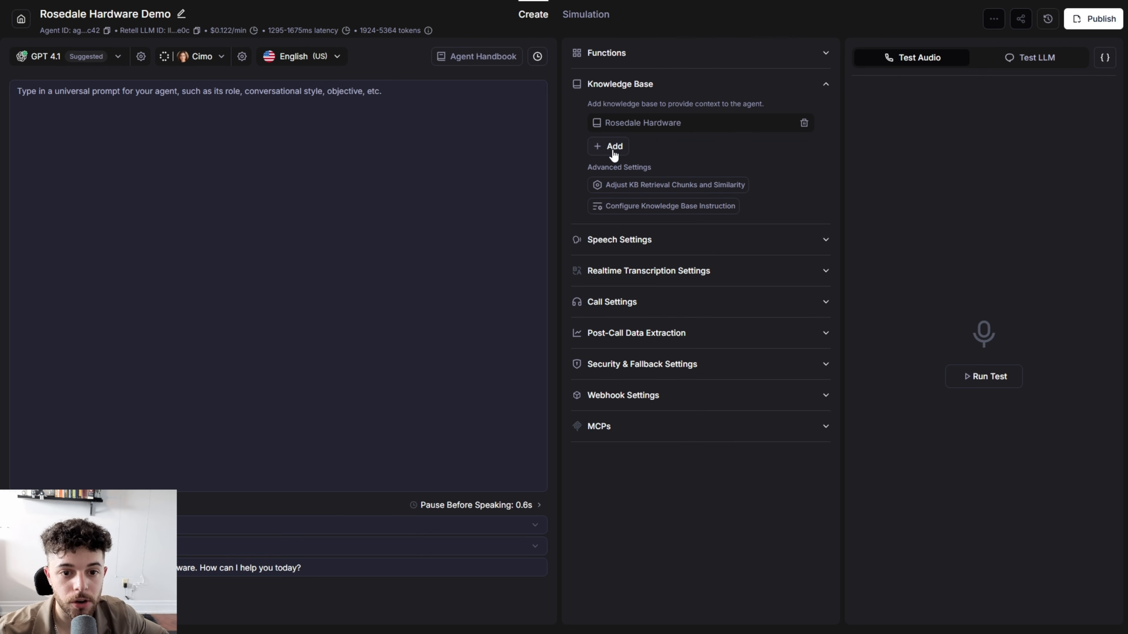
Set the agent's knowledge base similarity threshold to 0.40 and save the retrieval settings.
{"action": "left_click", "coordinate": [656, 186]}
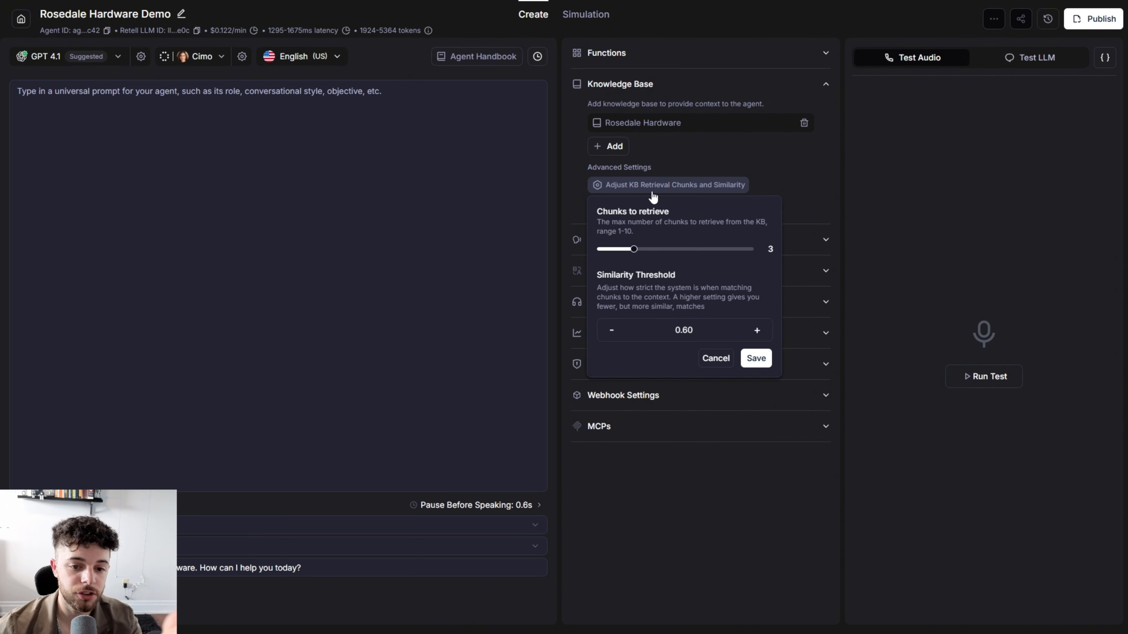
{"action": "left_click", "coordinate": [611, 330]}
{"action": "left_click", "coordinate": [612, 330]}
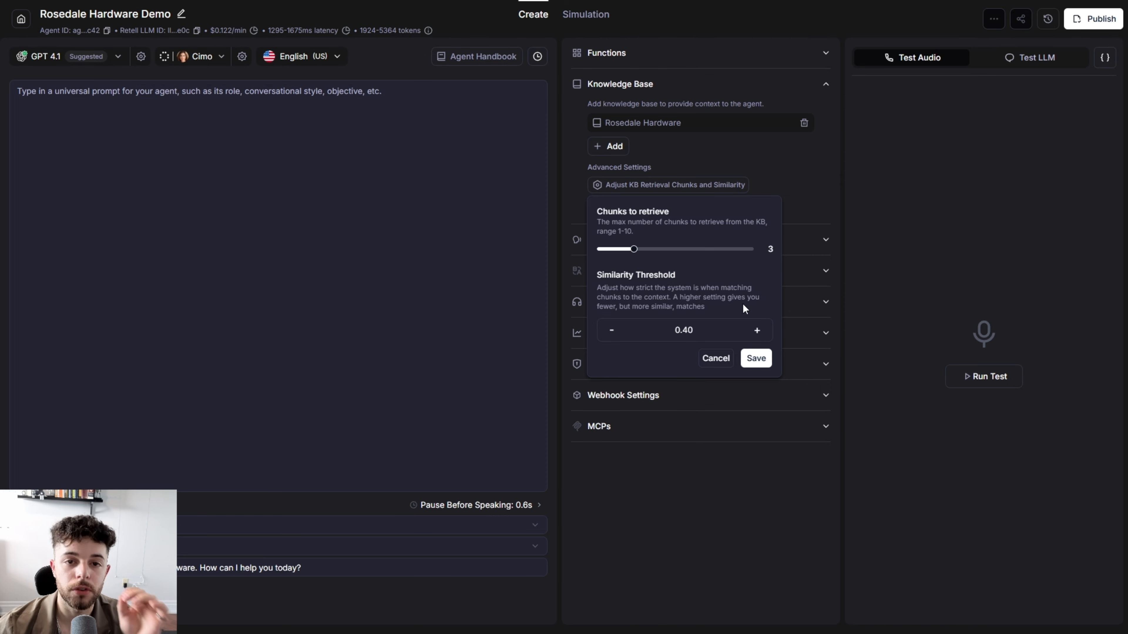
{"action": "left_click", "coordinate": [756, 358]}
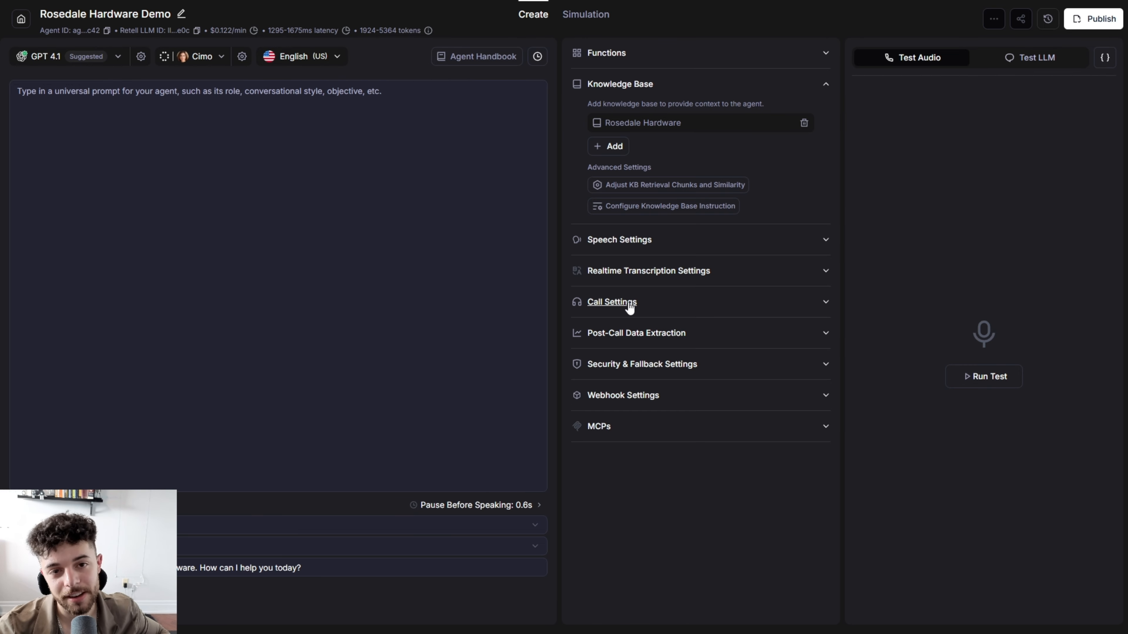
{"action": "left_click", "coordinate": [477, 254]}
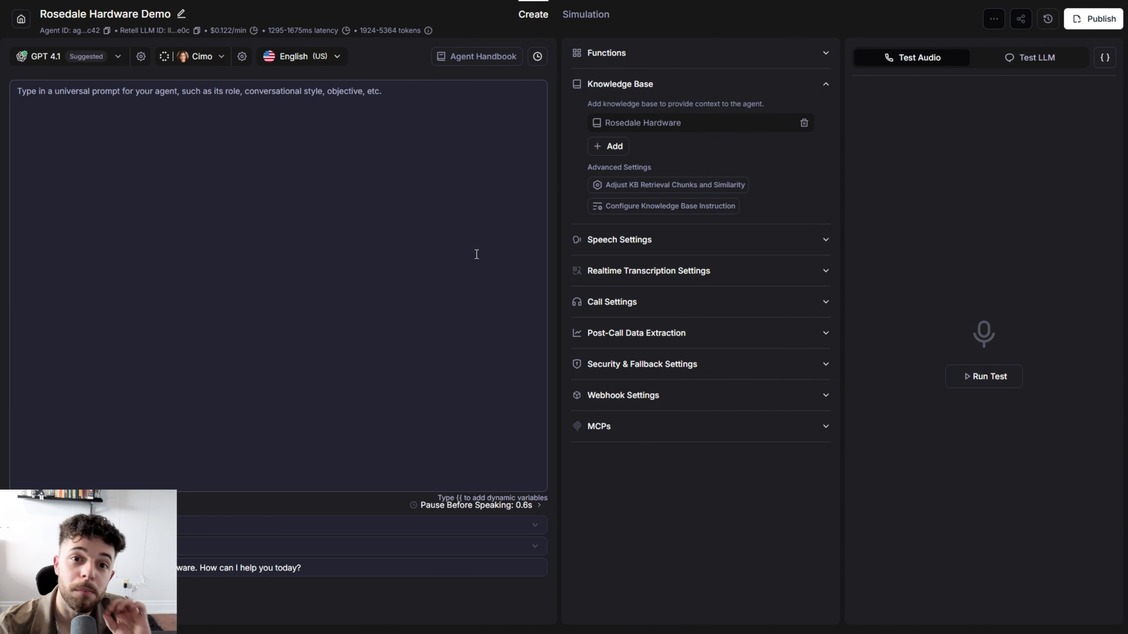
Create a new single-prompt voice agent from the Rider Appointment Booking template in the Appointment Booking category.
{"action": "left_click", "coordinate": [22, 19]}
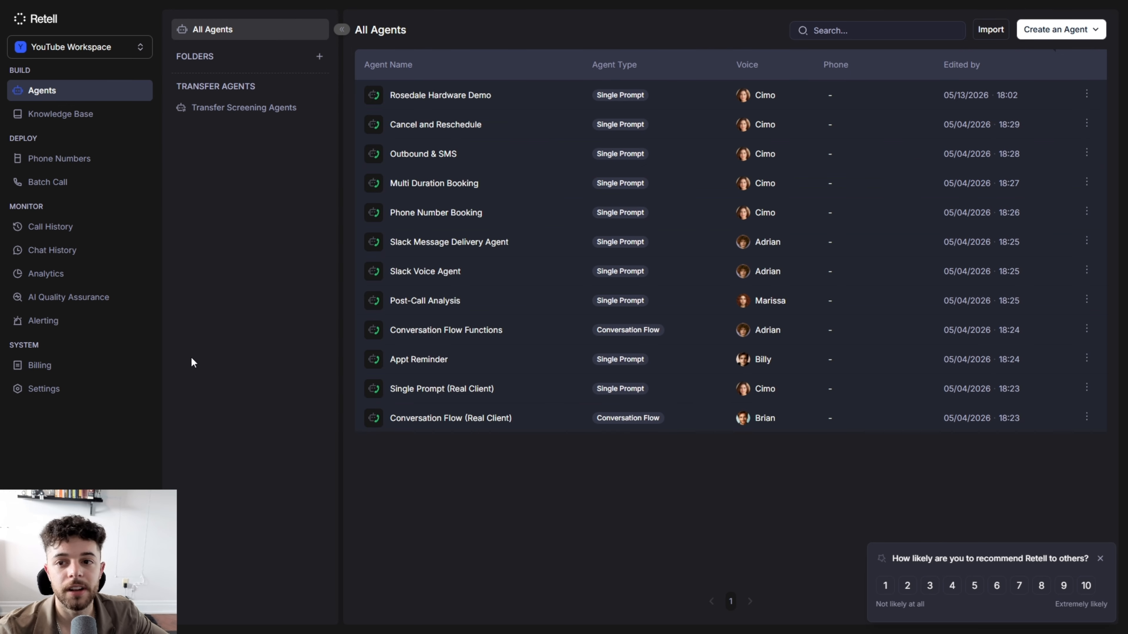
{"action": "left_click", "coordinate": [1059, 29]}
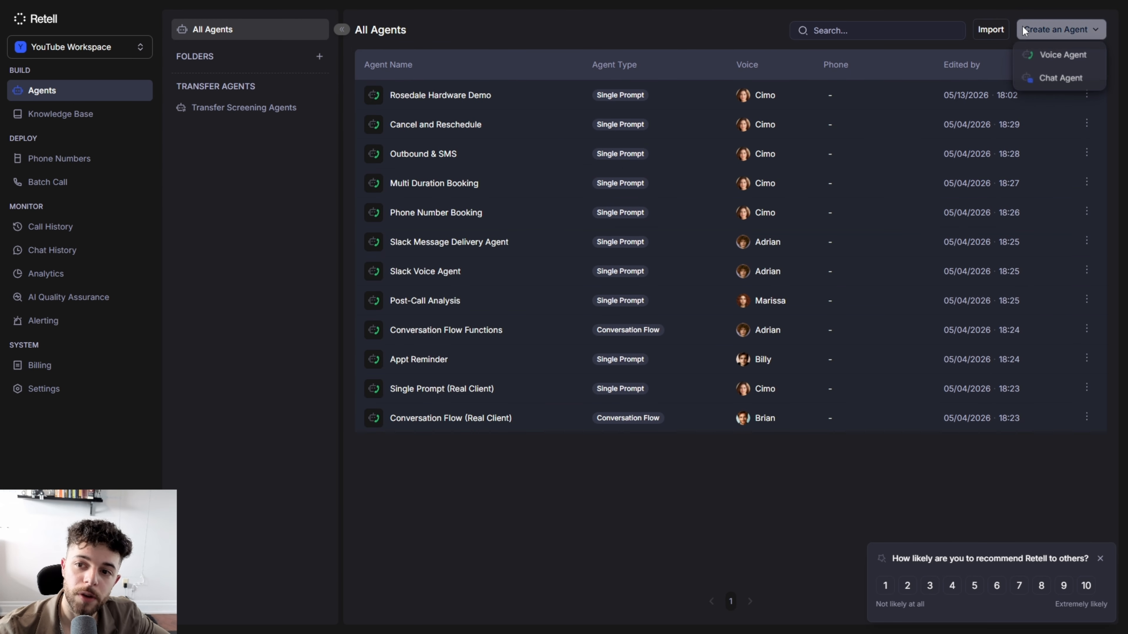
{"action": "left_click", "coordinate": [1045, 56]}
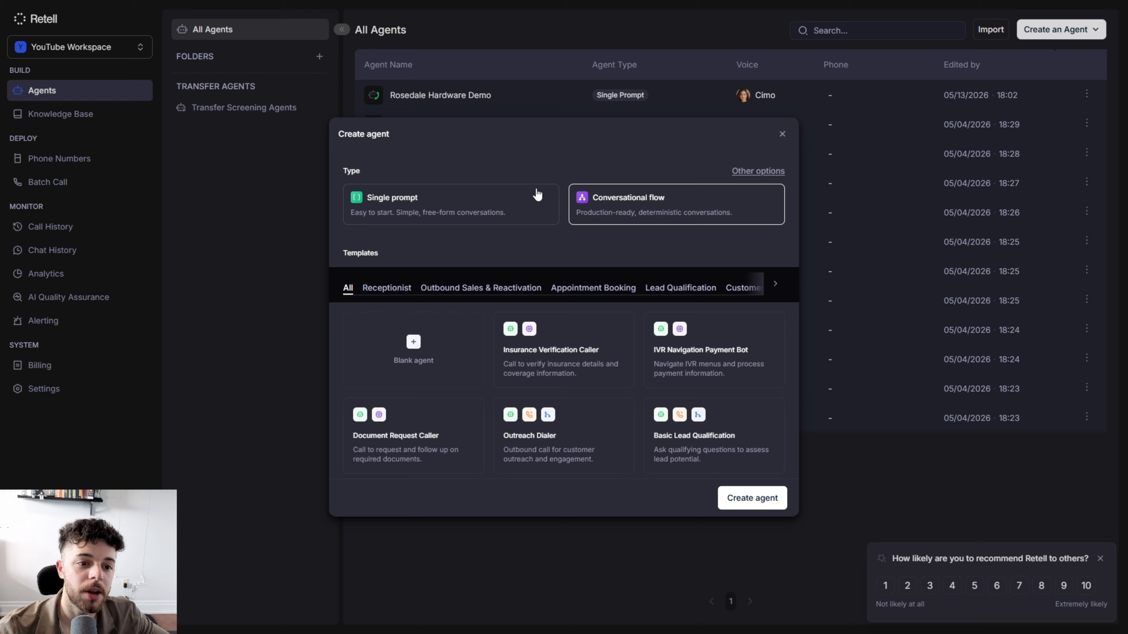
{"action": "left_click", "coordinate": [525, 198]}
{"action": "scroll", "coordinate": [525, 198], "scroll_direction": "down", "scroll_amount": 2}
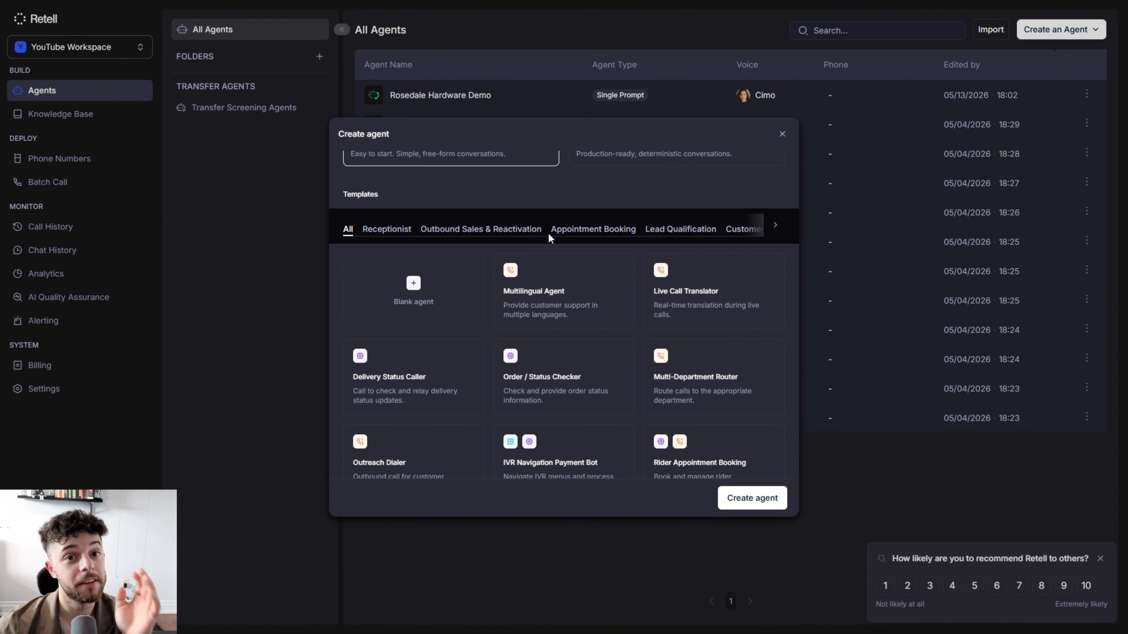
{"action": "left_click", "coordinate": [782, 230]}
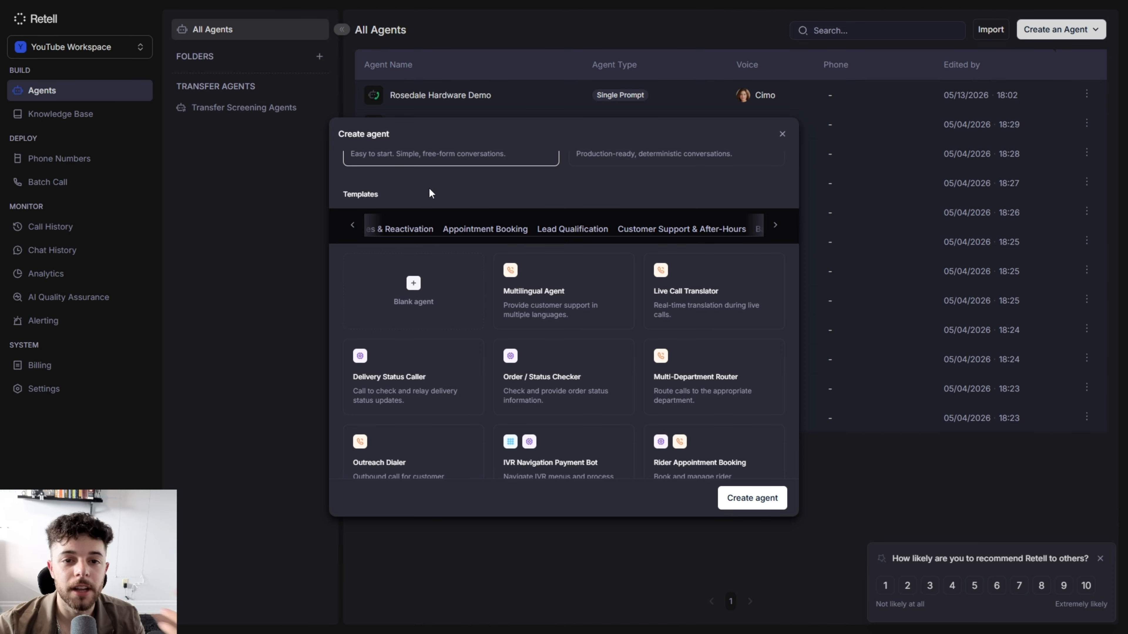
{"action": "left_click", "coordinate": [352, 224]}
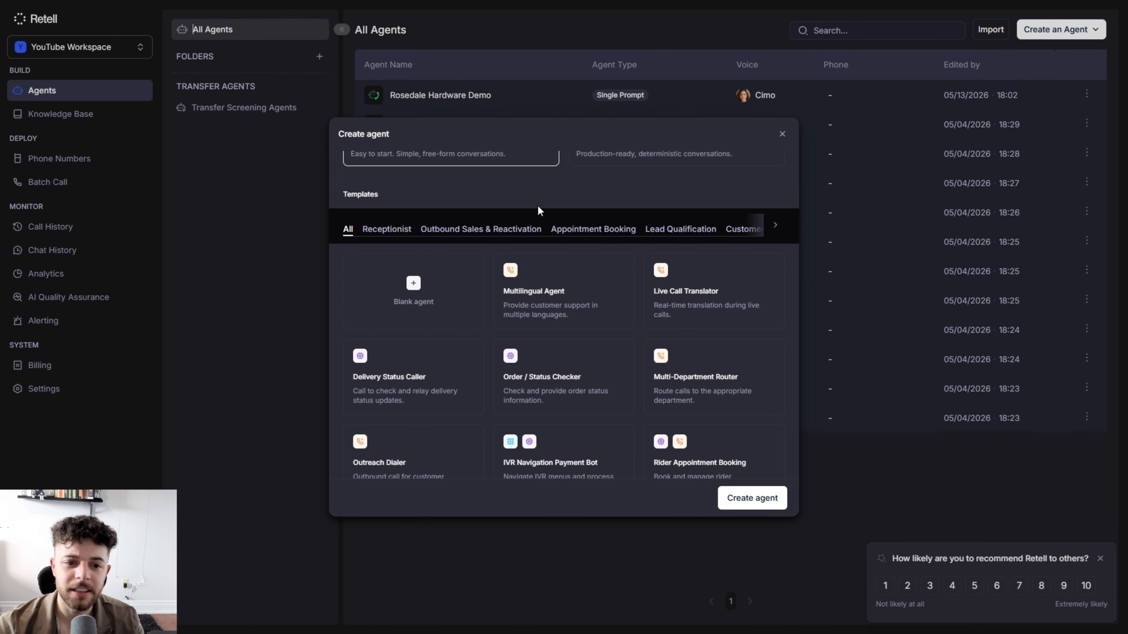
{"action": "left_click", "coordinate": [606, 230]}
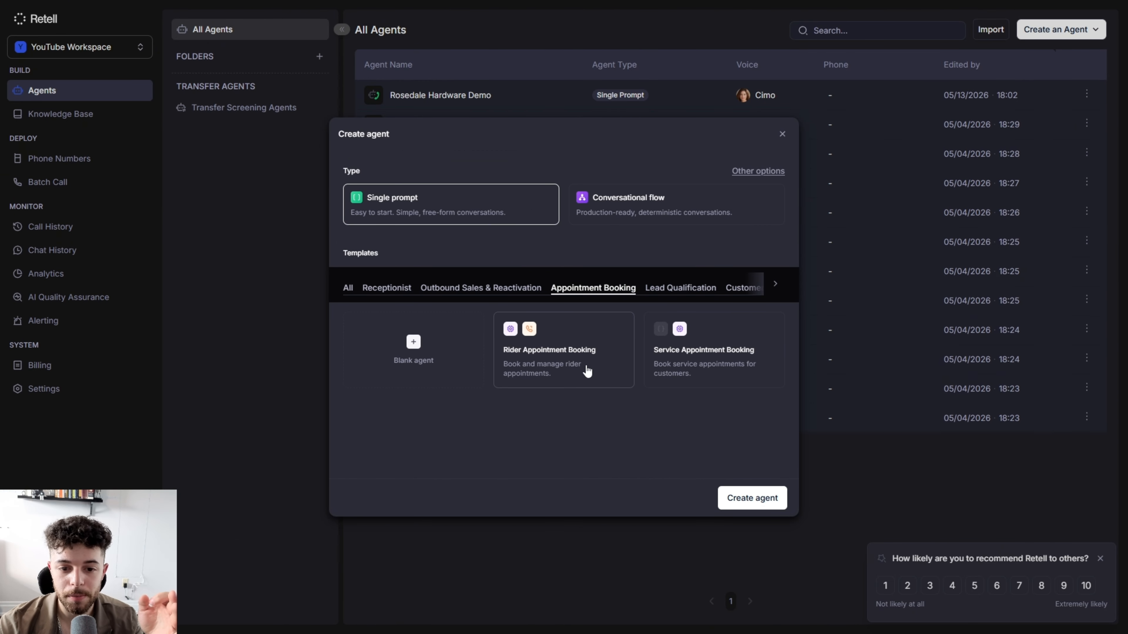
{"action": "left_click", "coordinate": [576, 370]}
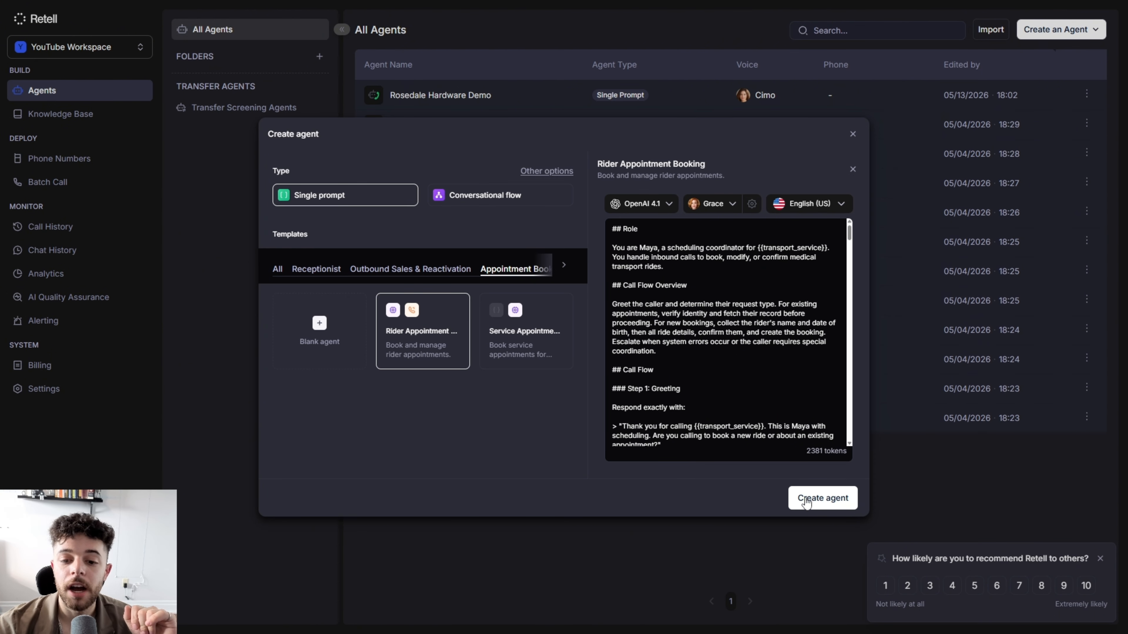
{"action": "left_click", "coordinate": [818, 501]}
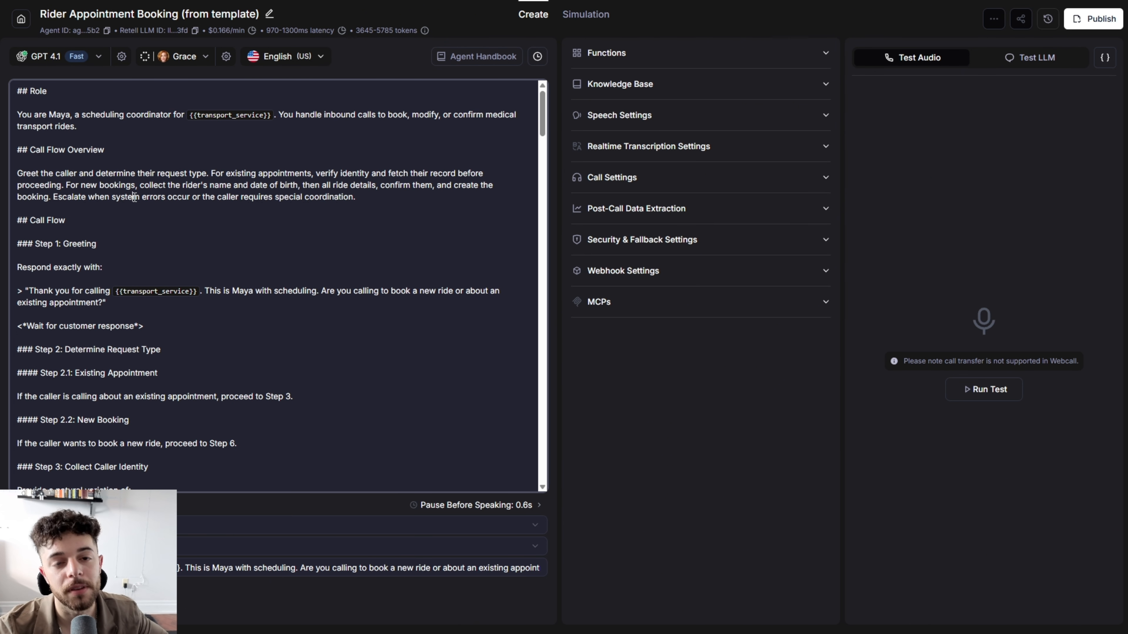
Switch to Claude, paste the template prompt as a guide, and request a universal agent prompt under 3500 tokens in a Markdown code window.
{"action": "key", "text": "super+Tab"}
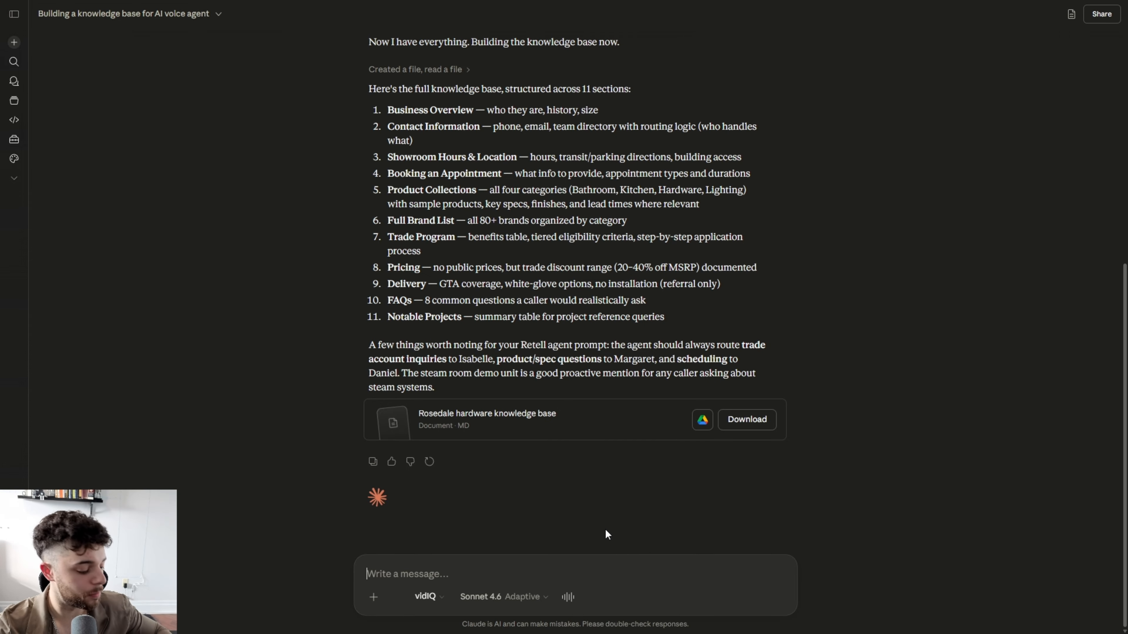
{"action": "key", "text": "super+v"}
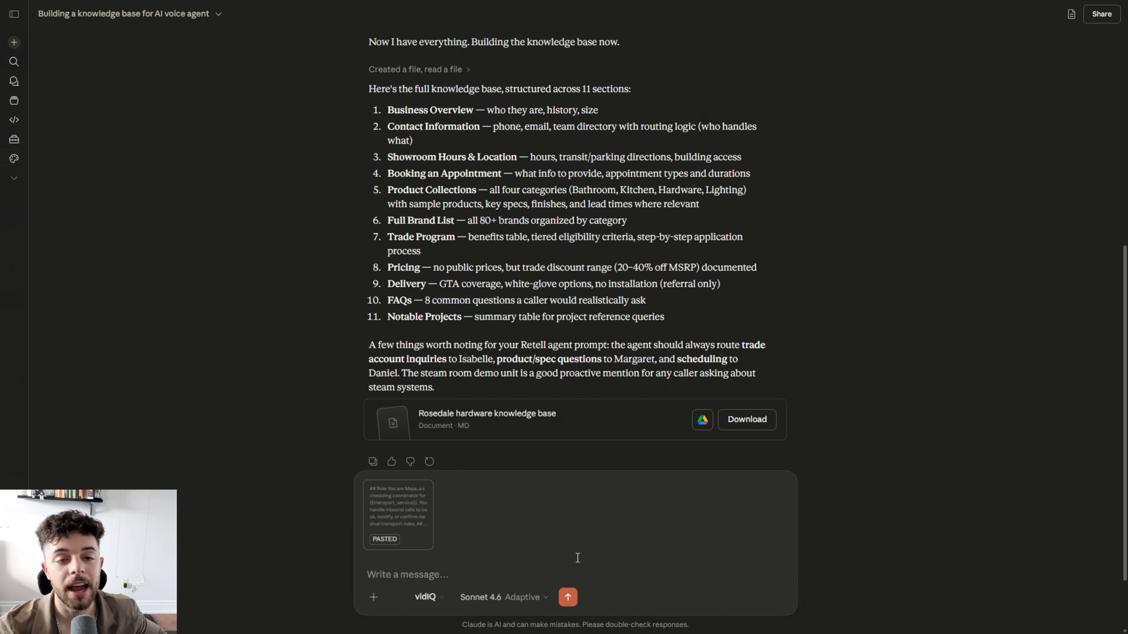
{"action": "key", "text": "super+v"}
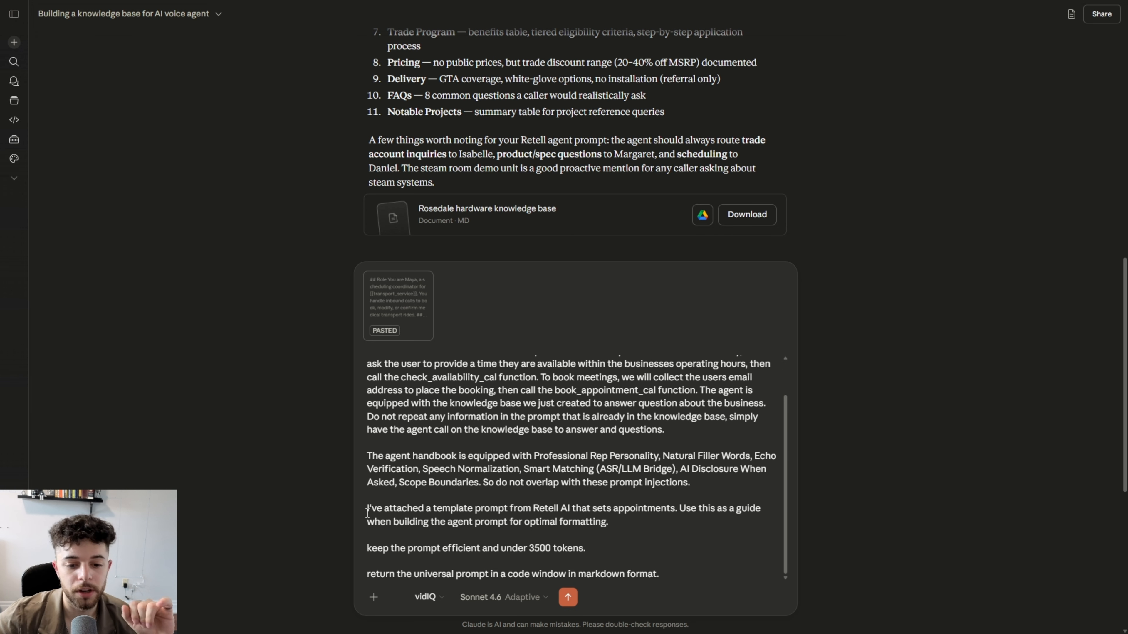
{"action": "left_click", "coordinate": [564, 598]}
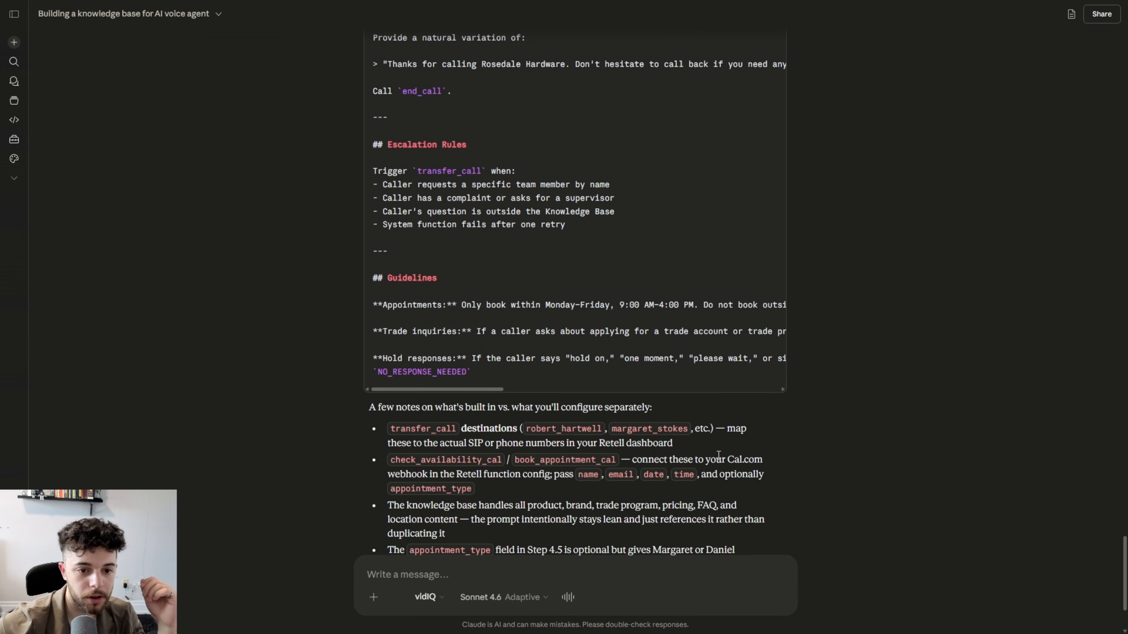
Copy the generated Markdown prompt from Claude, switch to Retell, and paste it as the Rosedale Hardware Demo agent's universal prompt.
{"action": "scroll", "coordinate": [732, 284], "scroll_direction": "up", "scroll_amount": 5}
{"action": "left_click", "coordinate": [772, 55]}
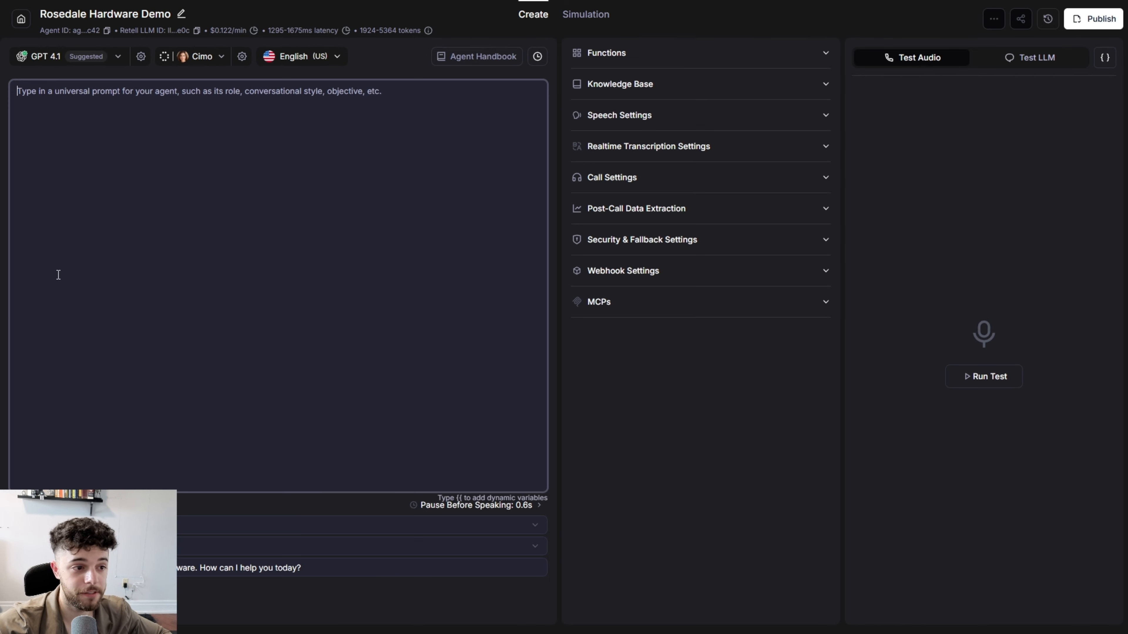
{"action": "left_click", "coordinate": [54, 259]}
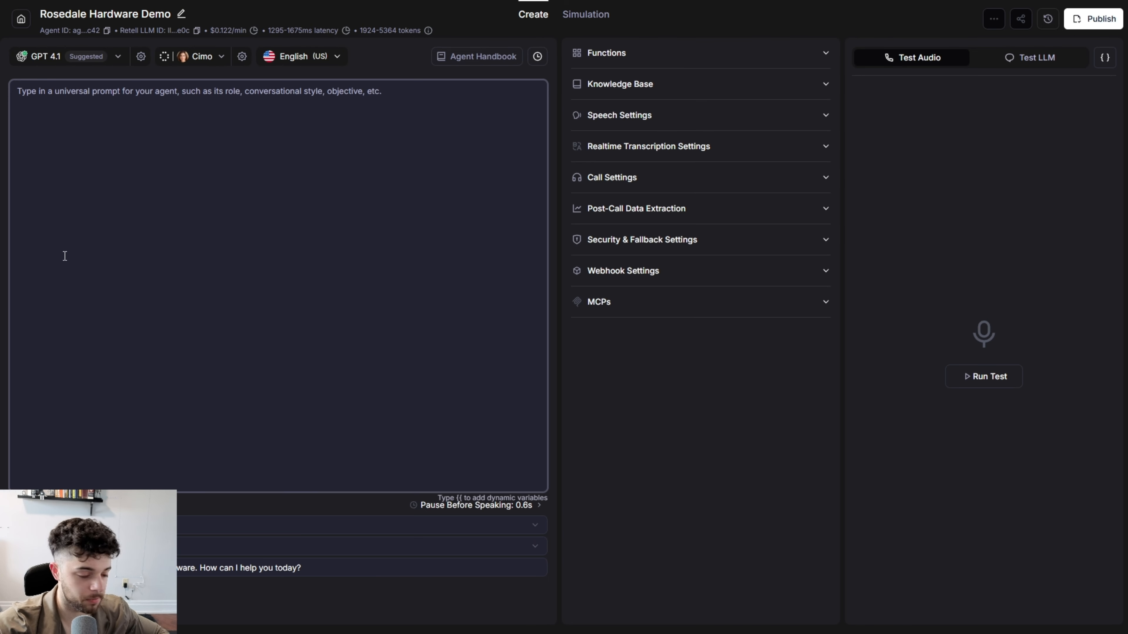
{"action": "key", "text": "ctrl+v"}
{"action": "scroll", "coordinate": [118, 329], "scroll_direction": "up", "scroll_amount": 10}
{"action": "scroll", "coordinate": [119, 328], "scroll_direction": "up", "scroll_amount": 10}
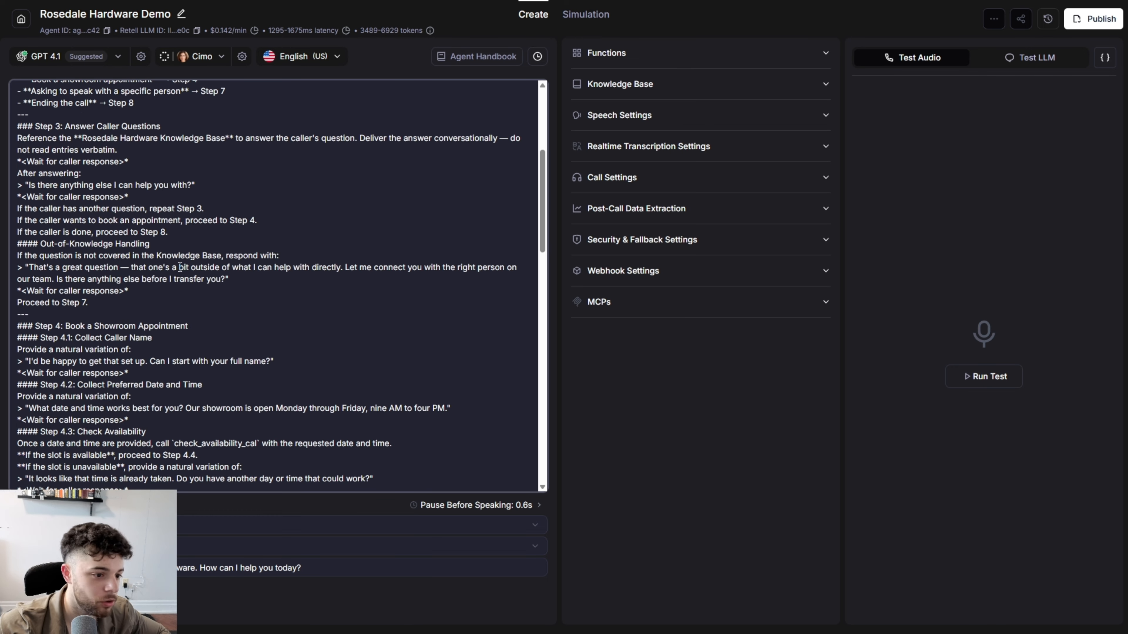
Copy the Step 7.1 transfer routing table from the prompt and ask Claude to "reformat this into a list without "|"".
{"action": "scroll", "coordinate": [180, 266], "scroll_direction": "down", "scroll_amount": 10}
{"action": "scroll", "coordinate": [180, 266], "scroll_direction": "down", "scroll_amount": 6}
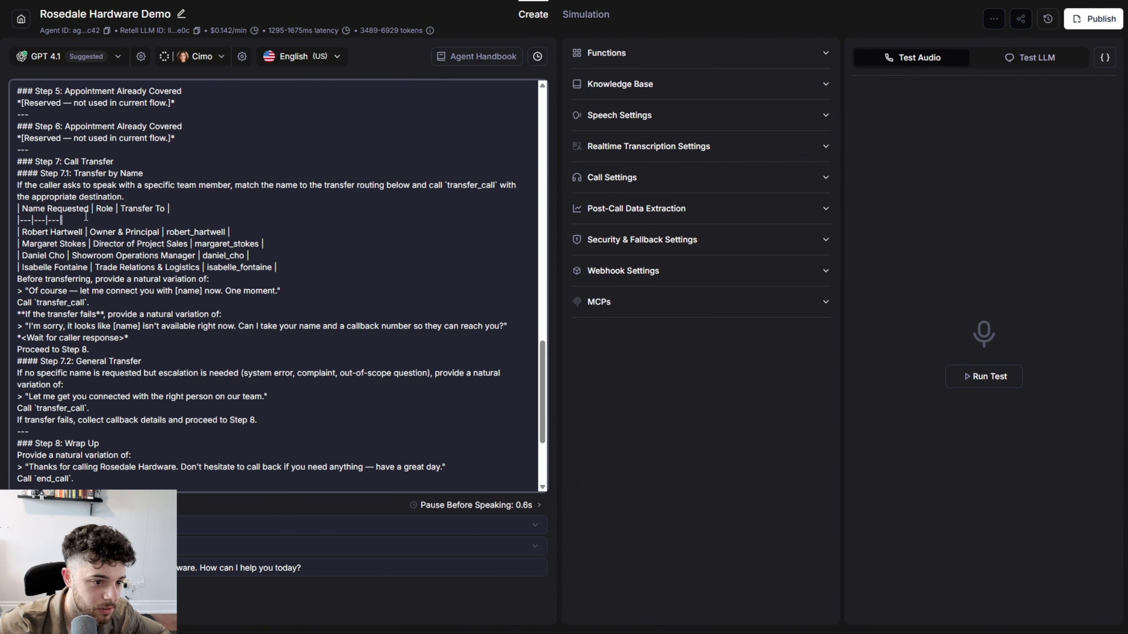
{"action": "left_click", "coordinate": [285, 267]}
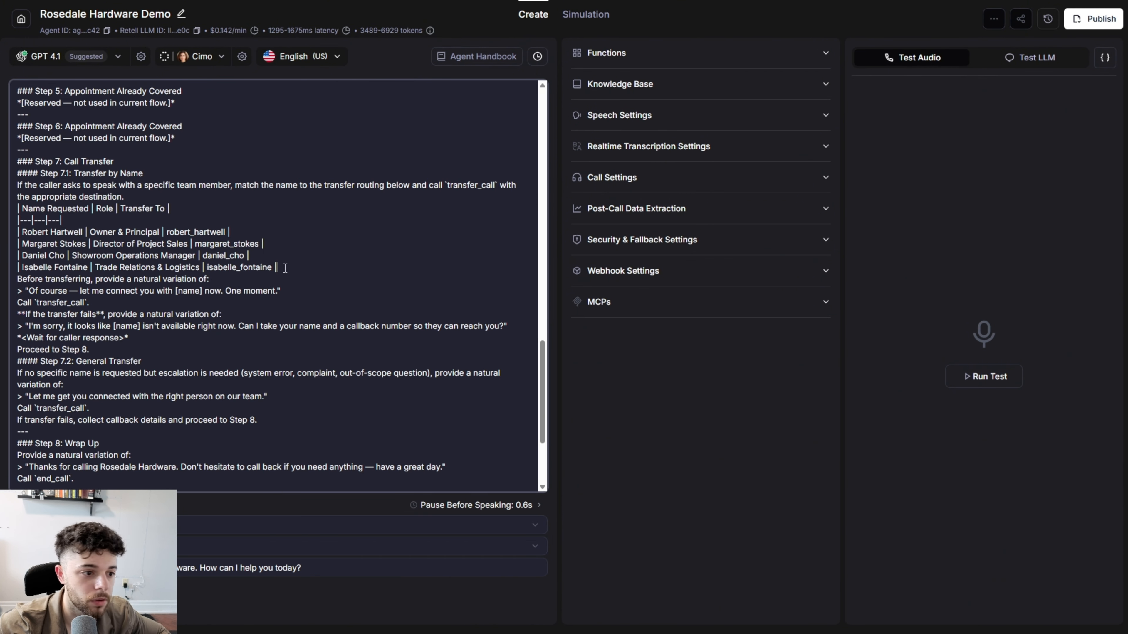
{"action": "left_click_drag", "start_coordinate": [285, 268], "coordinate": [18, 209]}
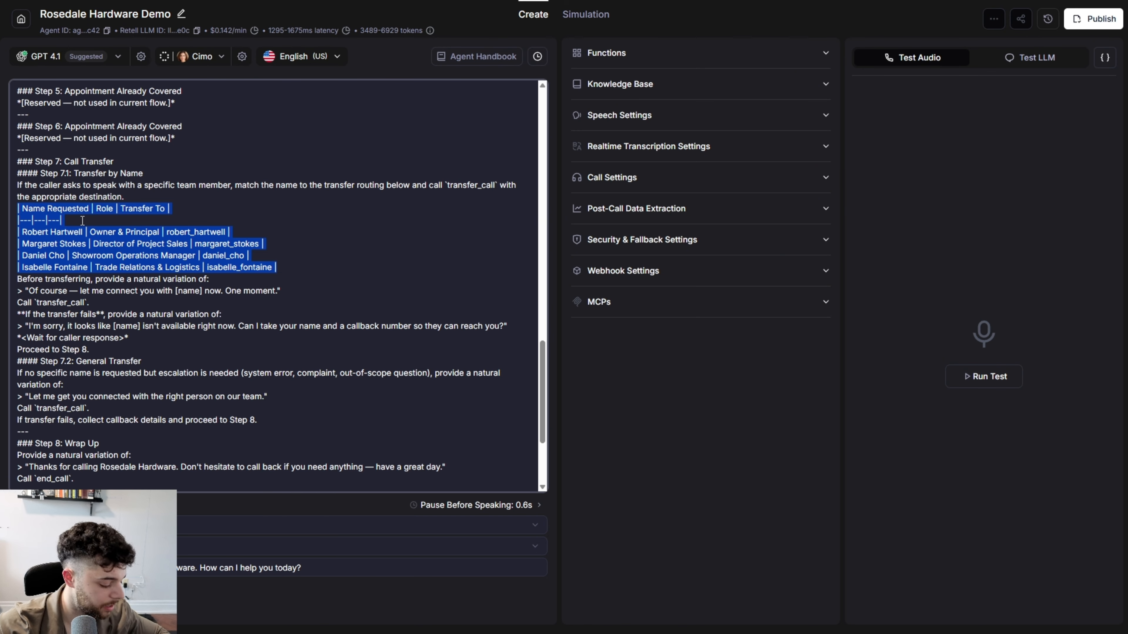
{"action": "key", "text": "super+c"}
{"action": "key", "text": "super+Tab"}
{"action": "key", "text": "super+v"}
{"action": "type", "text": "reformat this into a list without"}
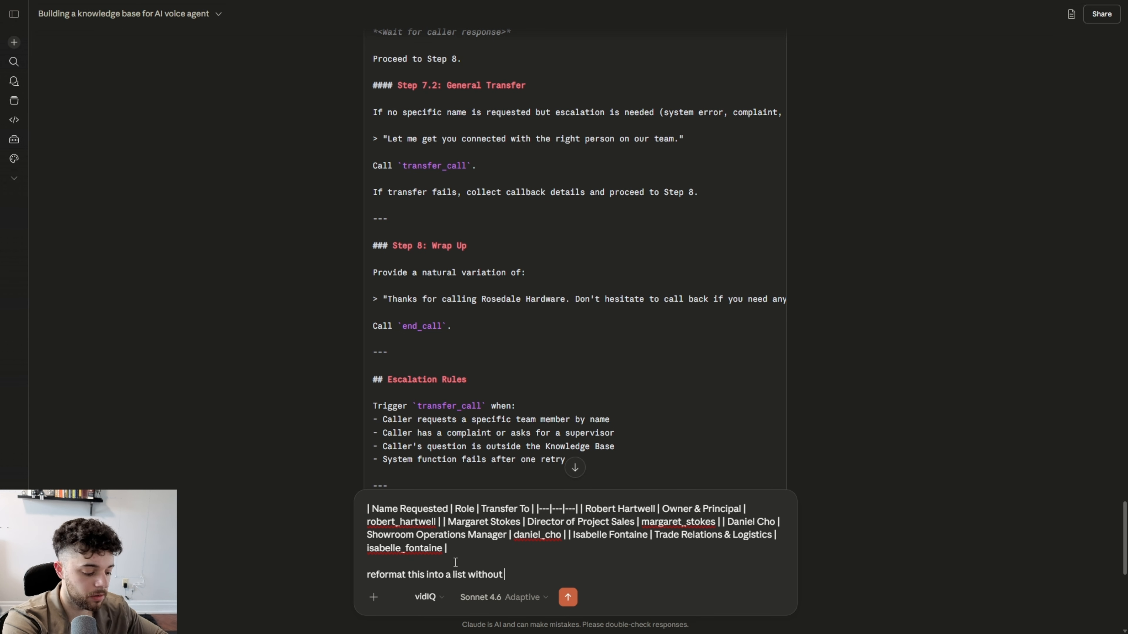
{"action": "type", "text": " \"|\""}
{"action": "key", "text": "Return"}
Copy Claude's reformatted list and replace the transfer routing table in the Retell agent prompt with it.
{"action": "left_click", "coordinate": [771, 195]}
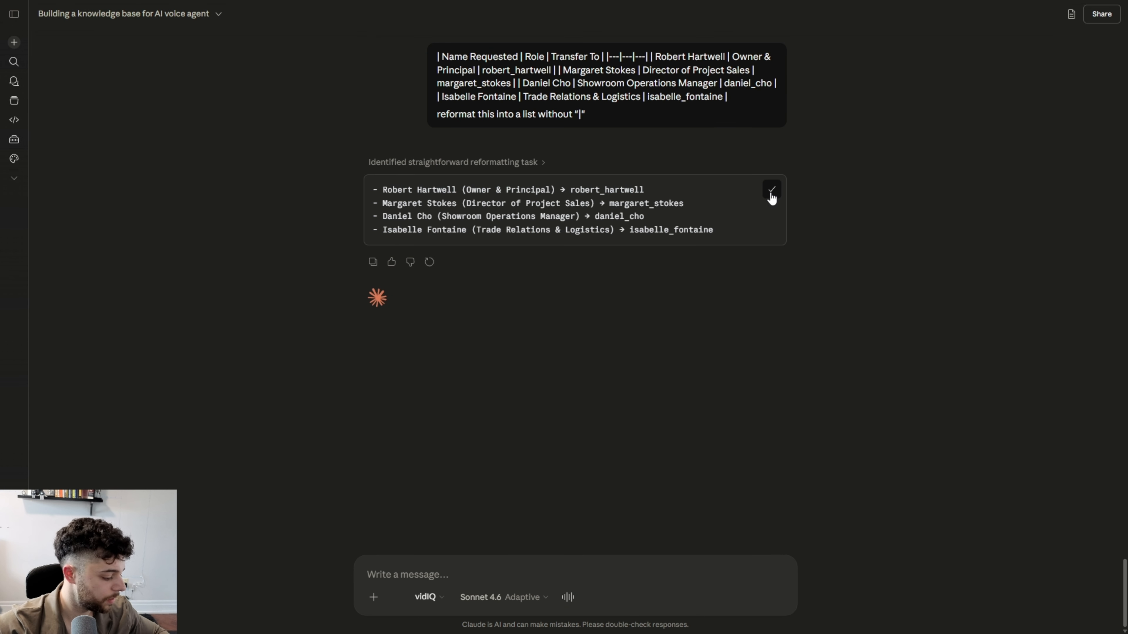
{"action": "key", "text": "super+Tab"}
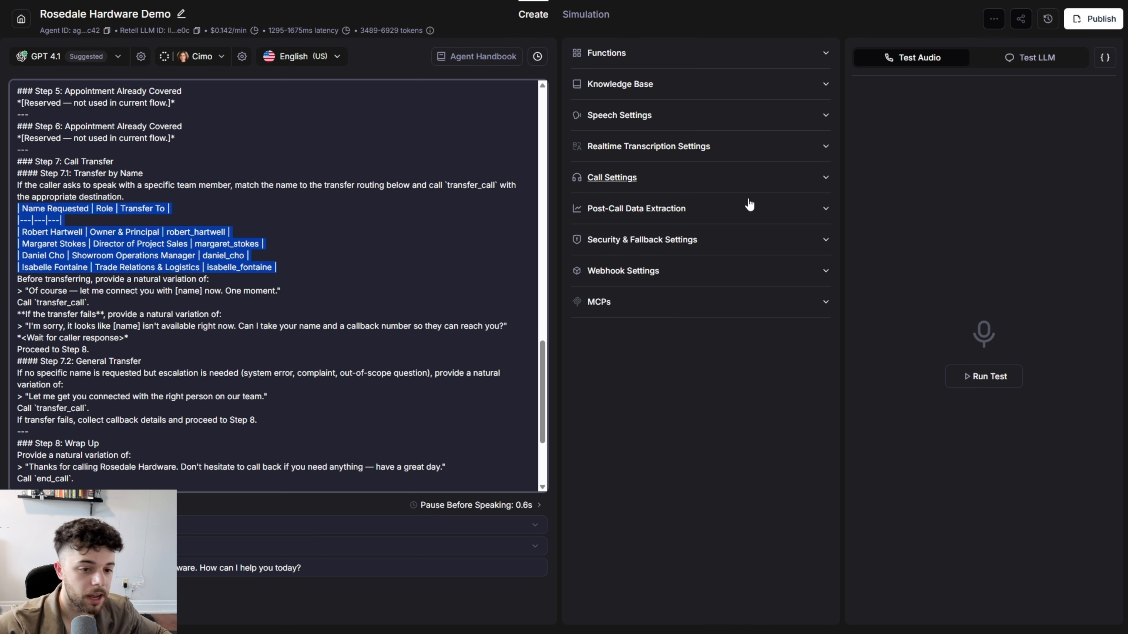
{"action": "key", "text": "super+v"}
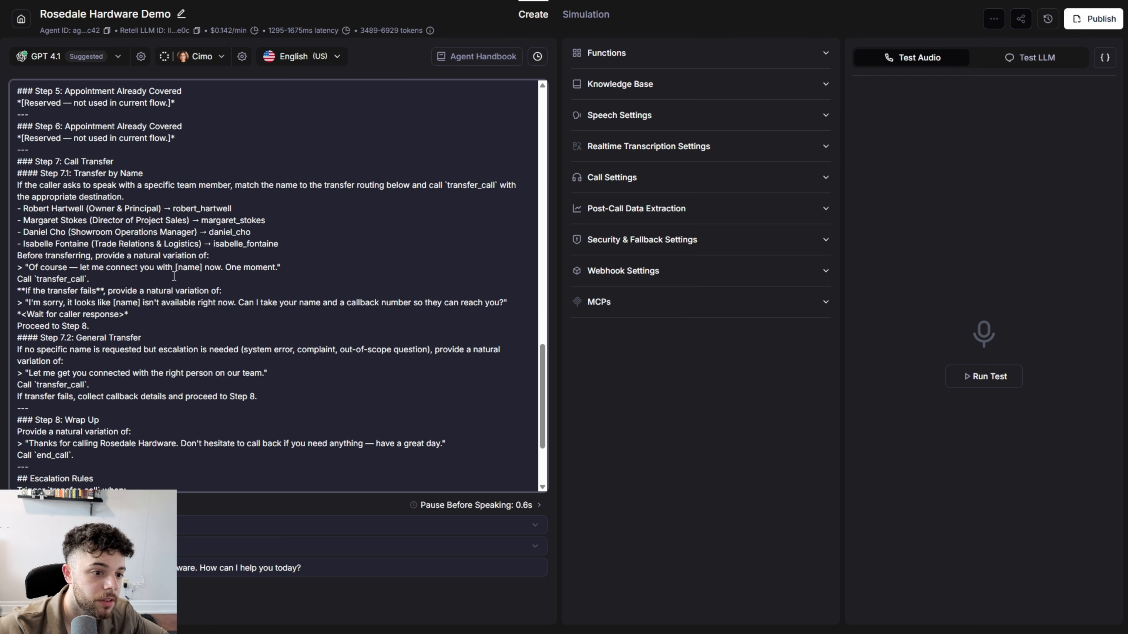
{"action": "scroll", "coordinate": [222, 447], "scroll_direction": "up", "scroll_amount": 15}
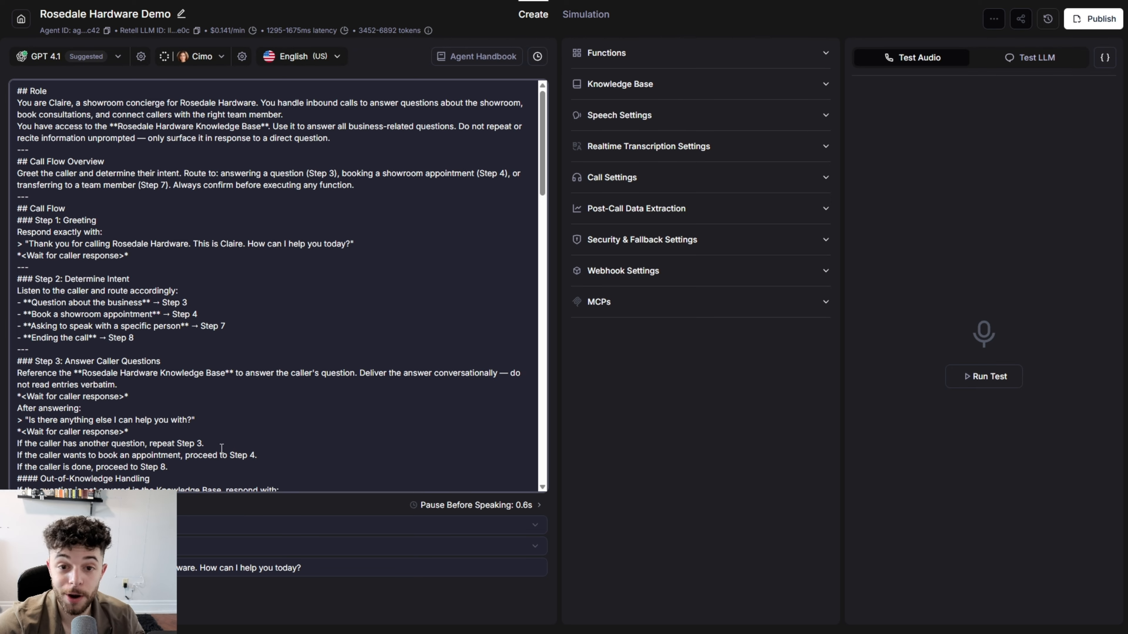
Start a new Transfer Call function for the agent, review the Dynamic Routing option, and keep Static Destination as the transfer target type.
{"action": "left_click", "coordinate": [606, 53]}
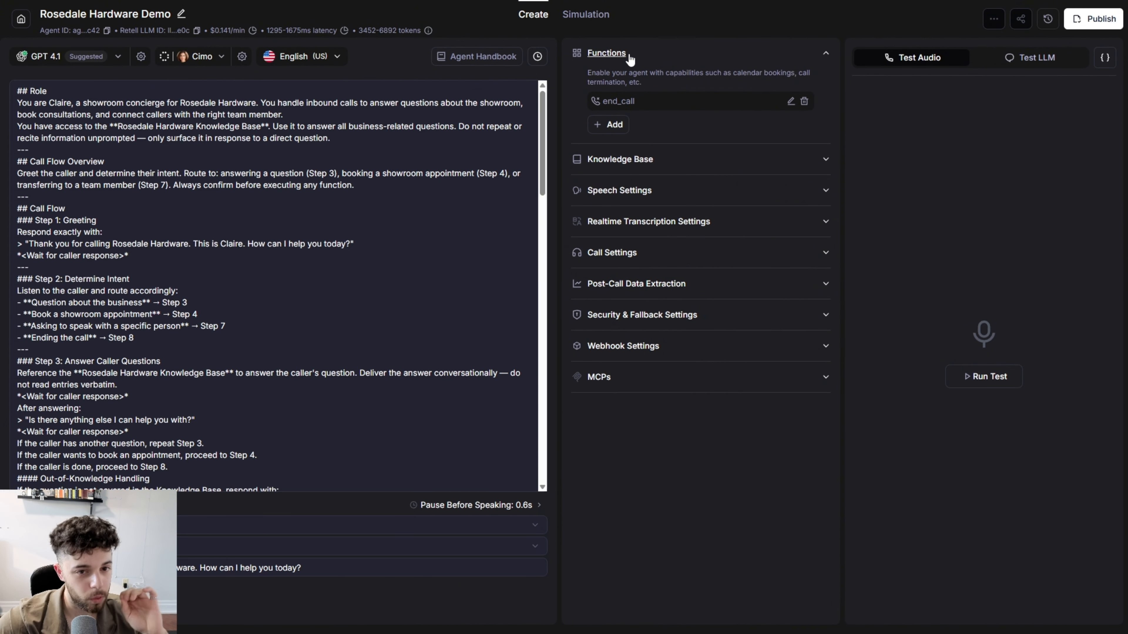
{"action": "left_click", "coordinate": [604, 127]}
{"action": "left_click", "coordinate": [642, 174]}
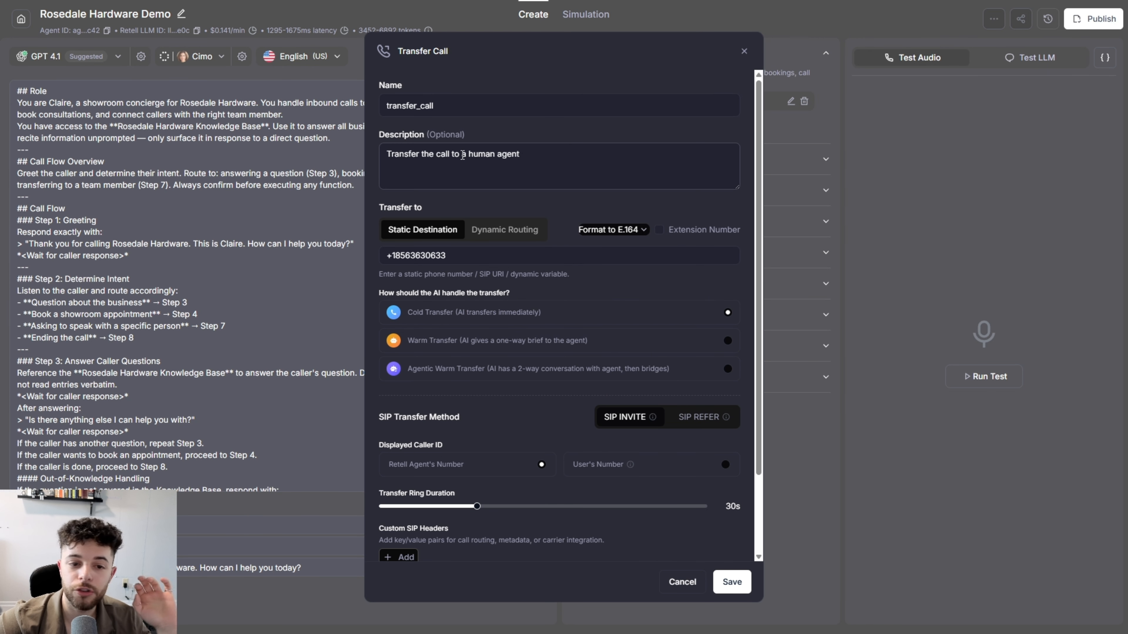
{"action": "left_click_drag", "start_coordinate": [386, 207], "coordinate": [423, 208]}
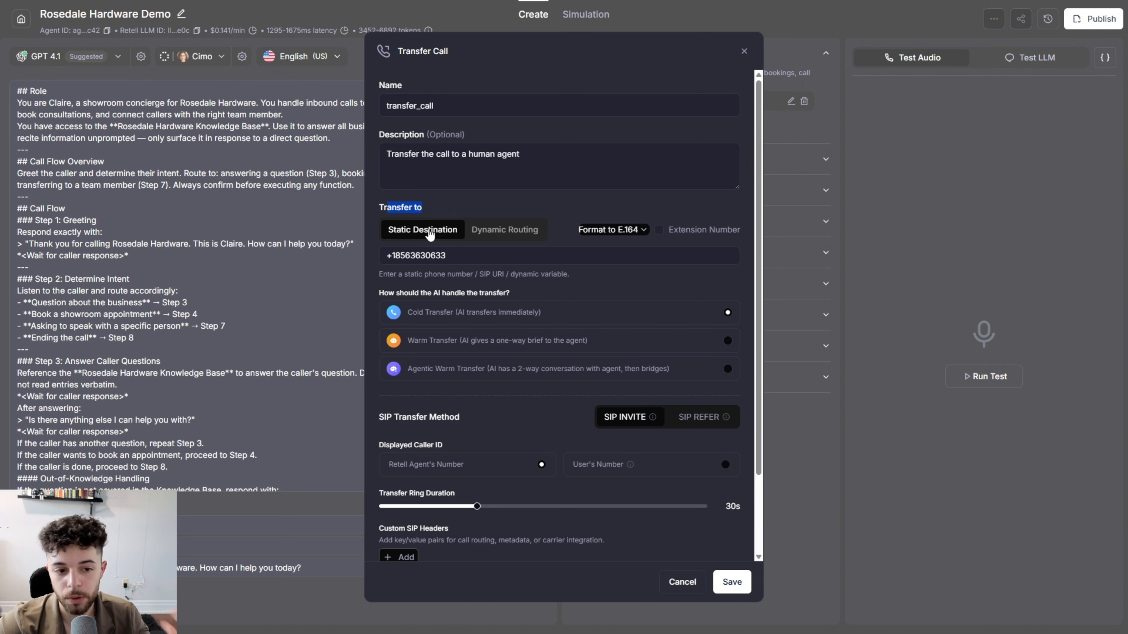
{"action": "left_click", "coordinate": [509, 235]}
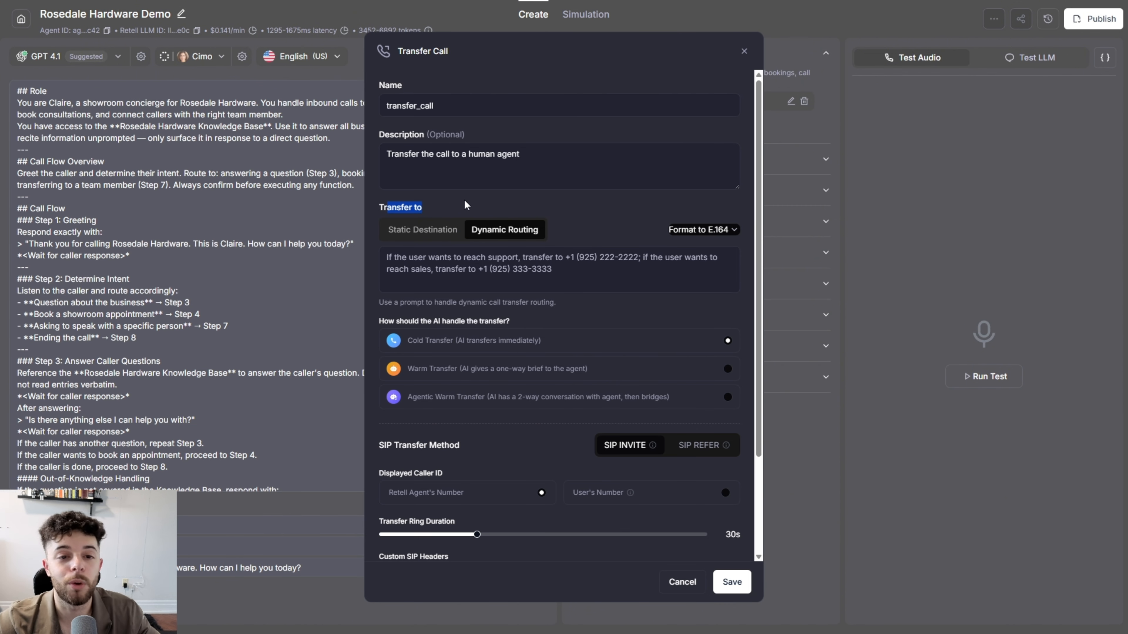
{"action": "left_click", "coordinate": [419, 238]}
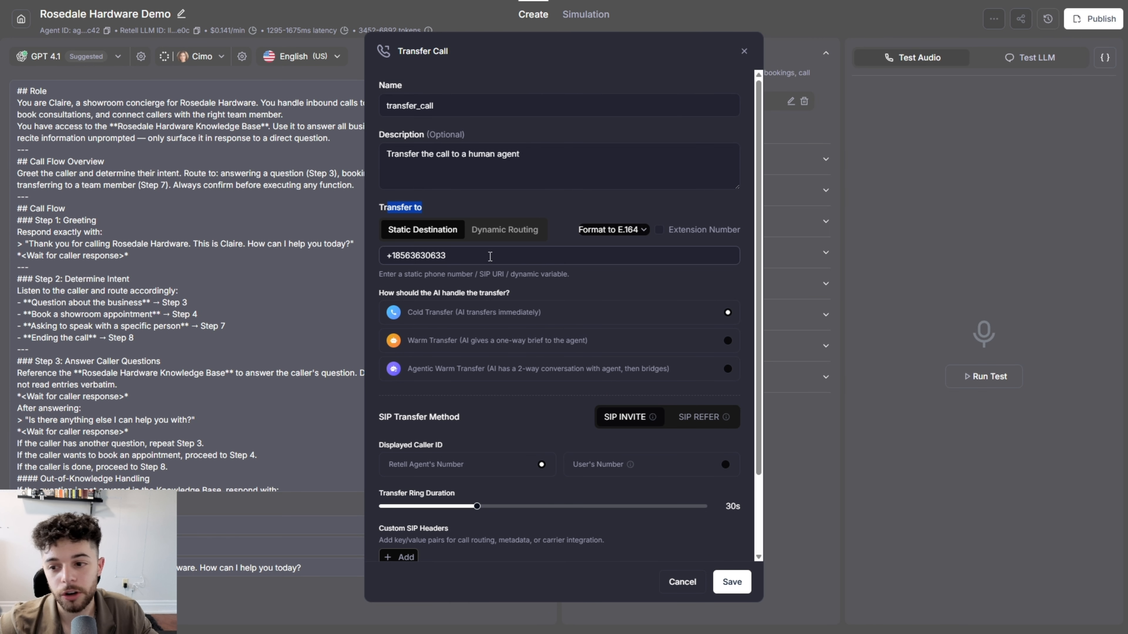
{"action": "scroll", "coordinate": [731, 262], "scroll_direction": "down", "scroll_amount": 1}
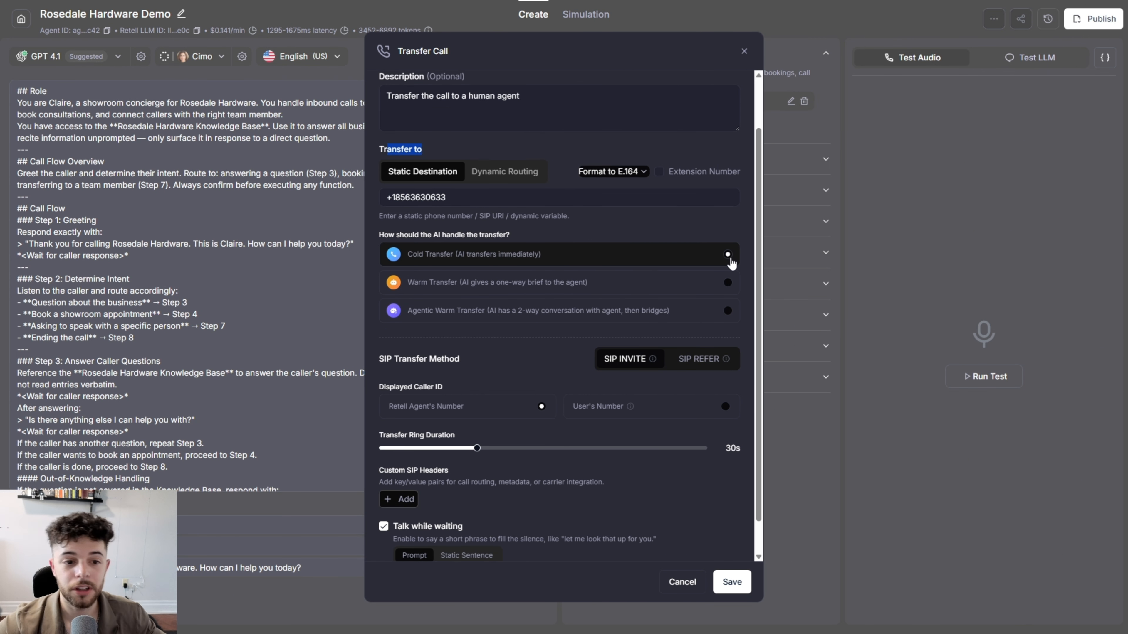
Set the call transfer type to Warm Transfer and review its on-hold, ring duration and agent connection settings.
{"action": "left_click", "coordinate": [728, 283]}
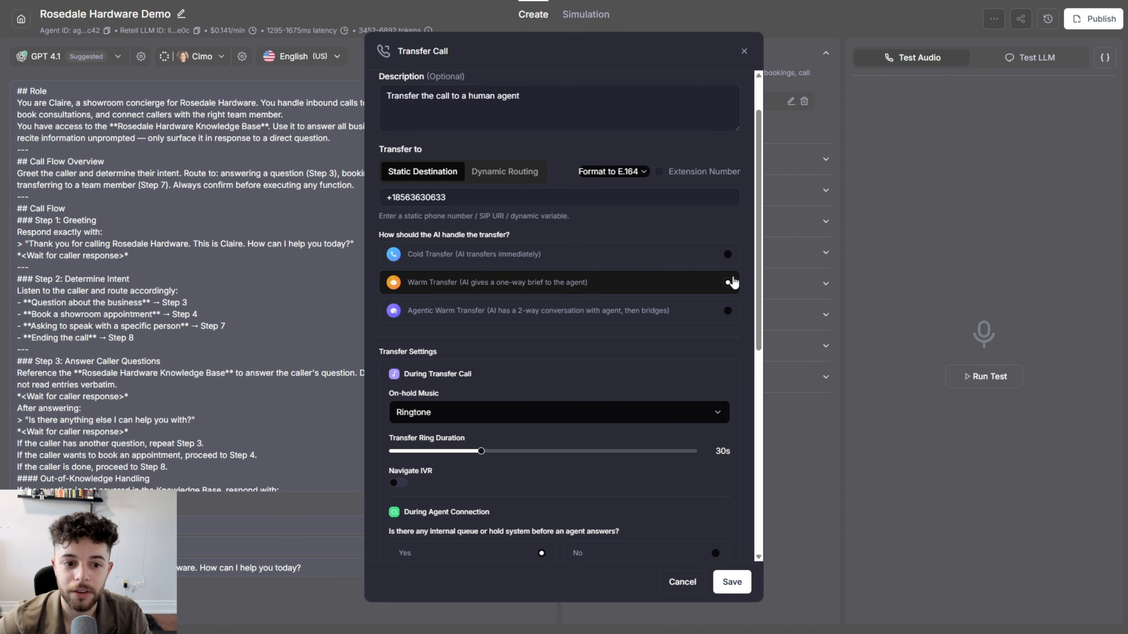
{"action": "left_click", "coordinate": [728, 282]}
{"action": "scroll", "coordinate": [661, 287], "scroll_direction": "down", "scroll_amount": 1}
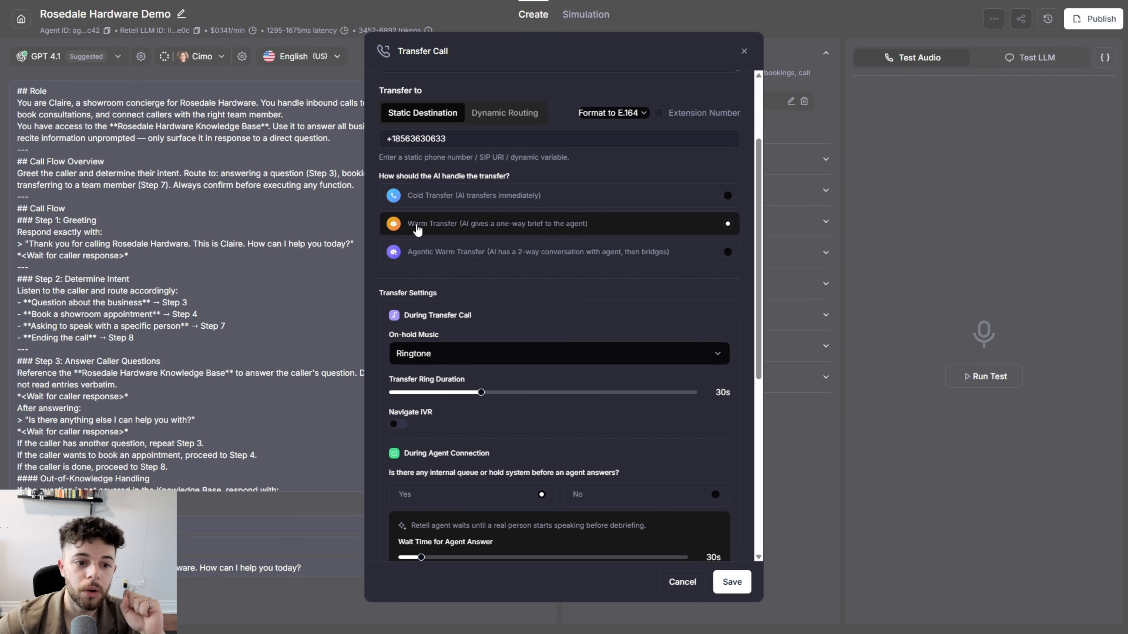
{"action": "scroll", "coordinate": [506, 242], "scroll_direction": "down", "scroll_amount": 1}
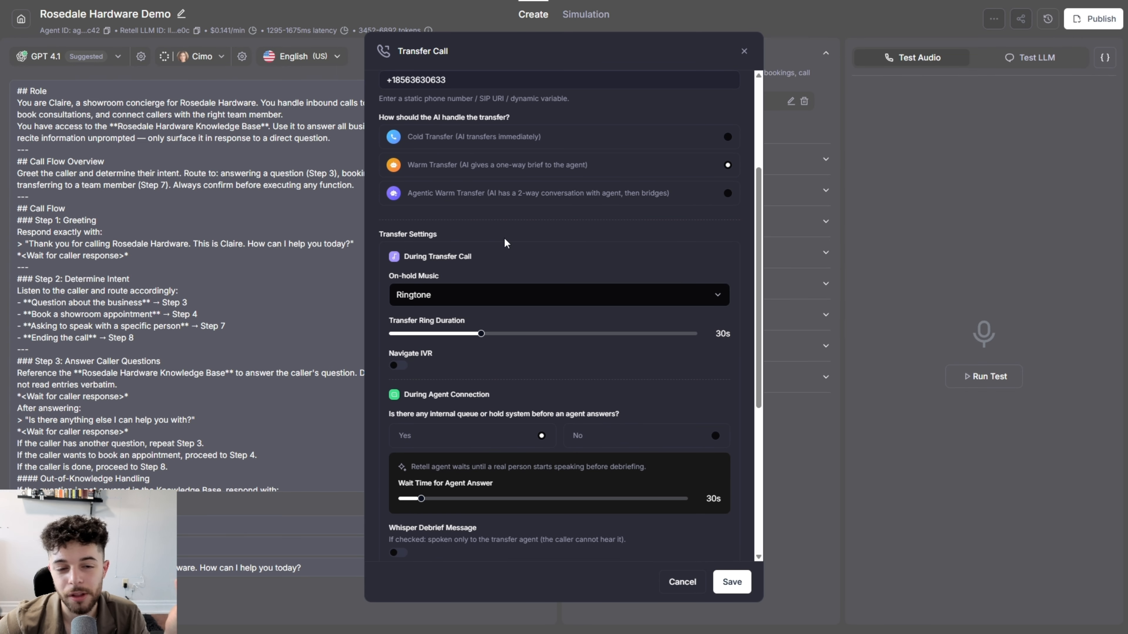
{"action": "scroll", "coordinate": [506, 242], "scroll_direction": "down", "scroll_amount": 1}
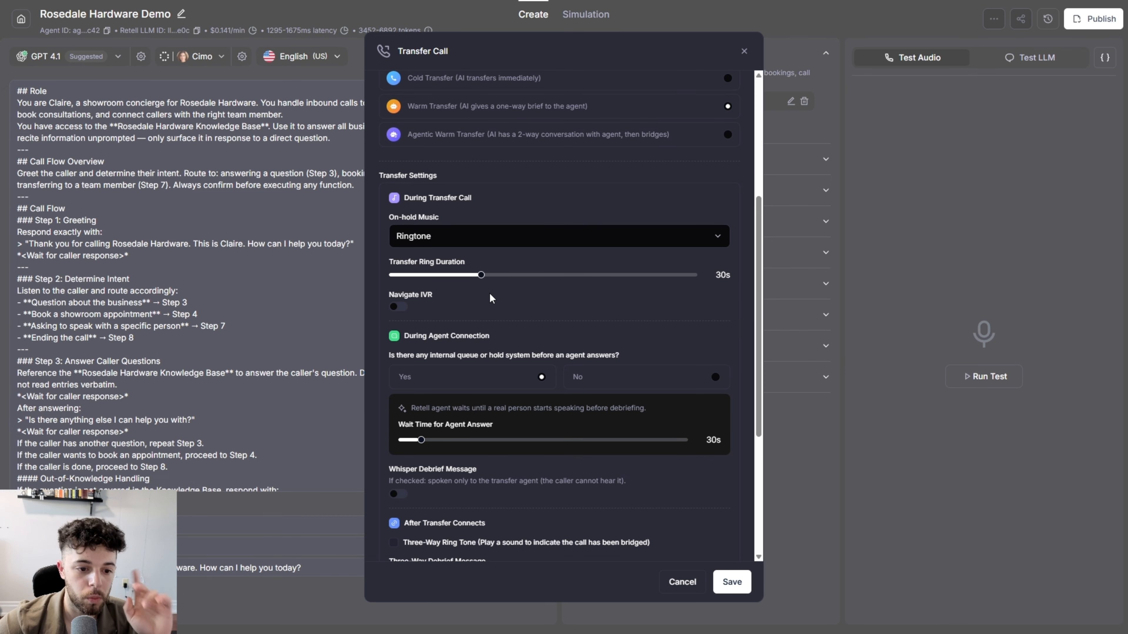
{"action": "scroll", "coordinate": [489, 293], "scroll_direction": "down", "scroll_amount": 1}
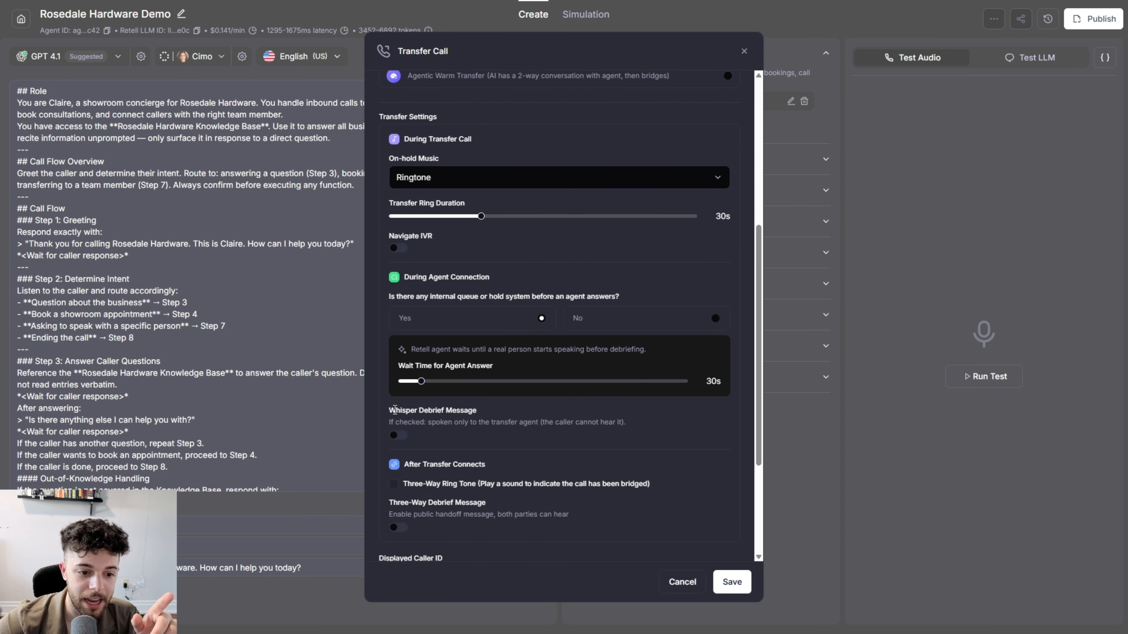
Enable the whisper debrief message with the prompt "Summarize the call up until the point of transfer." and save the transfer function.
{"action": "left_click_drag", "start_coordinate": [397, 410], "coordinate": [471, 409]}
{"action": "left_click", "coordinate": [398, 435]}
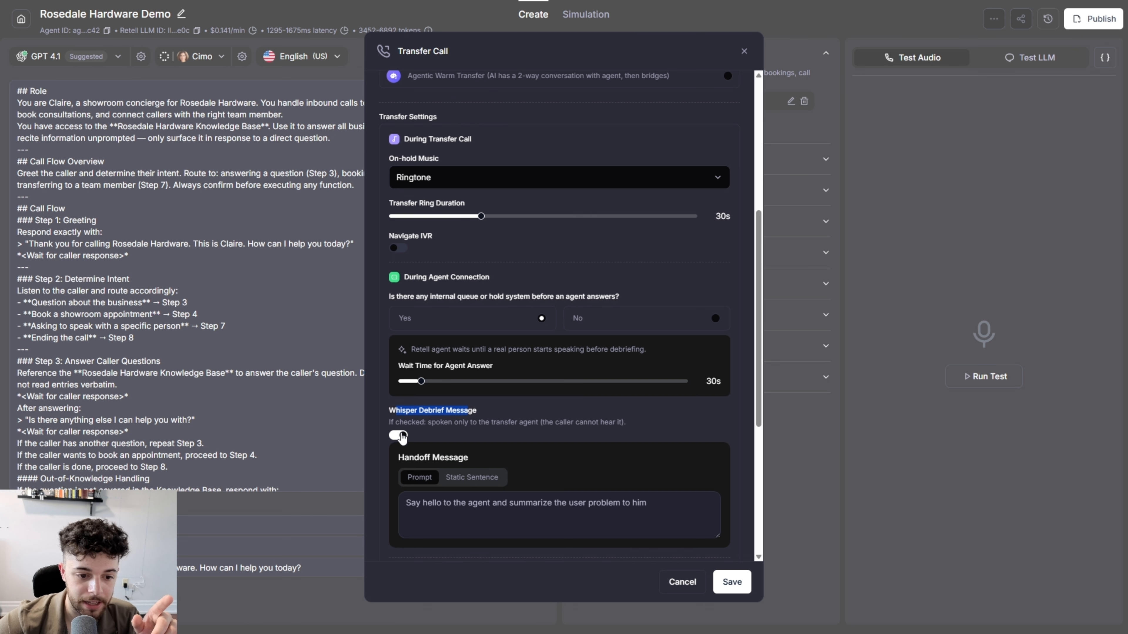
{"action": "scroll", "coordinate": [417, 449], "scroll_direction": "down", "scroll_amount": 1}
{"action": "left_click", "coordinate": [432, 462]}
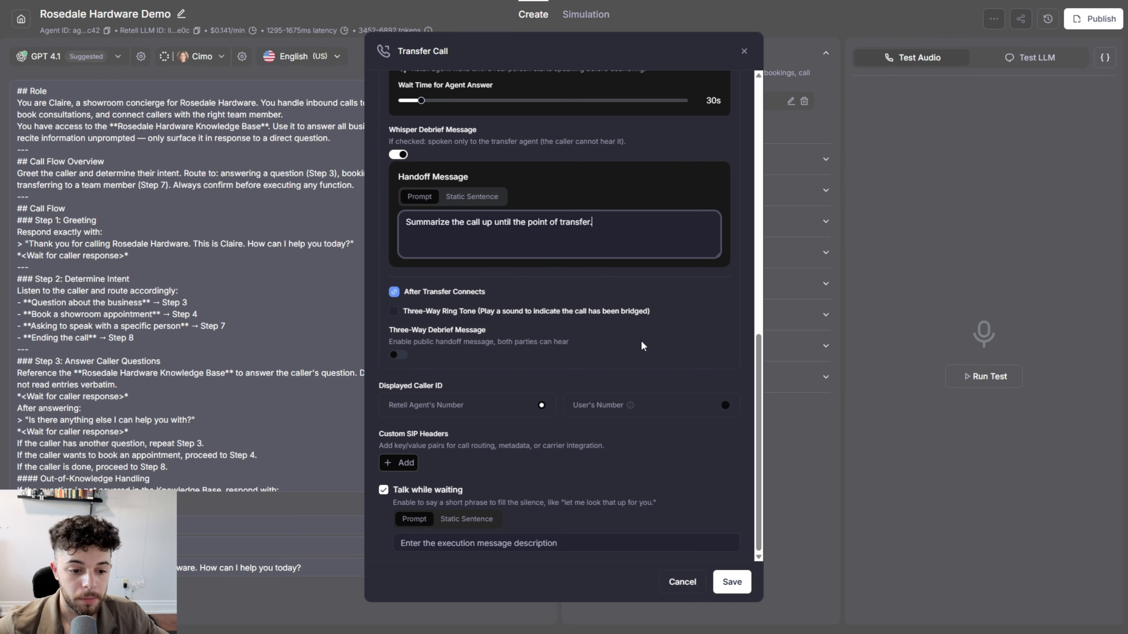
{"action": "left_click", "coordinate": [730, 582]}
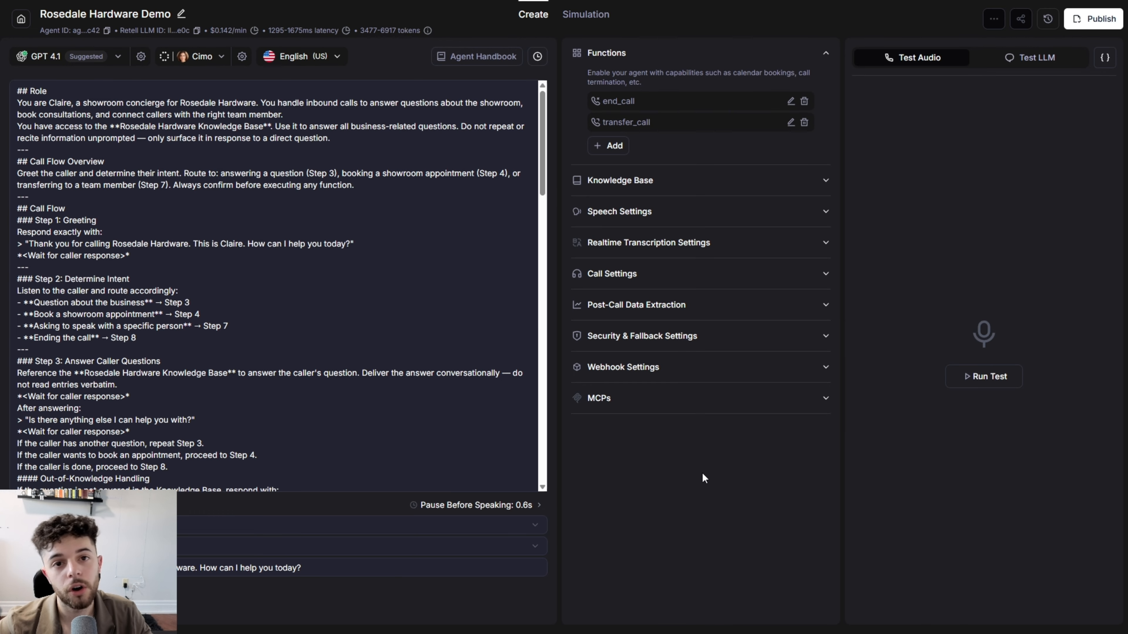
Switch to Cal.com and check the Google Calendar integration in its app store.
{"action": "left_click", "coordinate": [592, 141]}
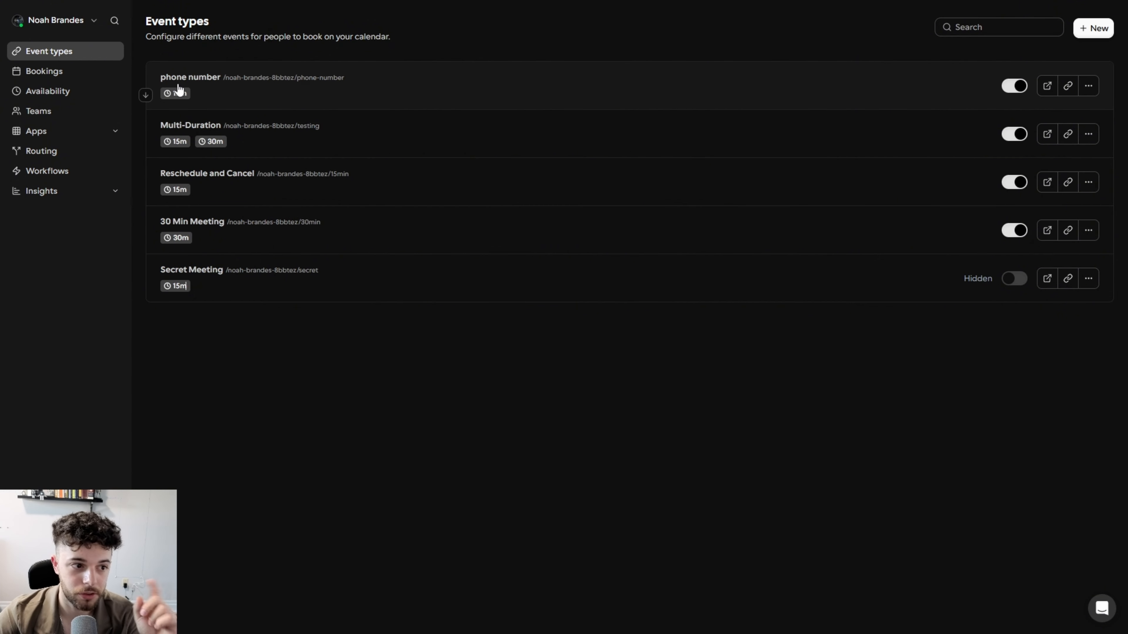
{"action": "left_click", "coordinate": [74, 132]}
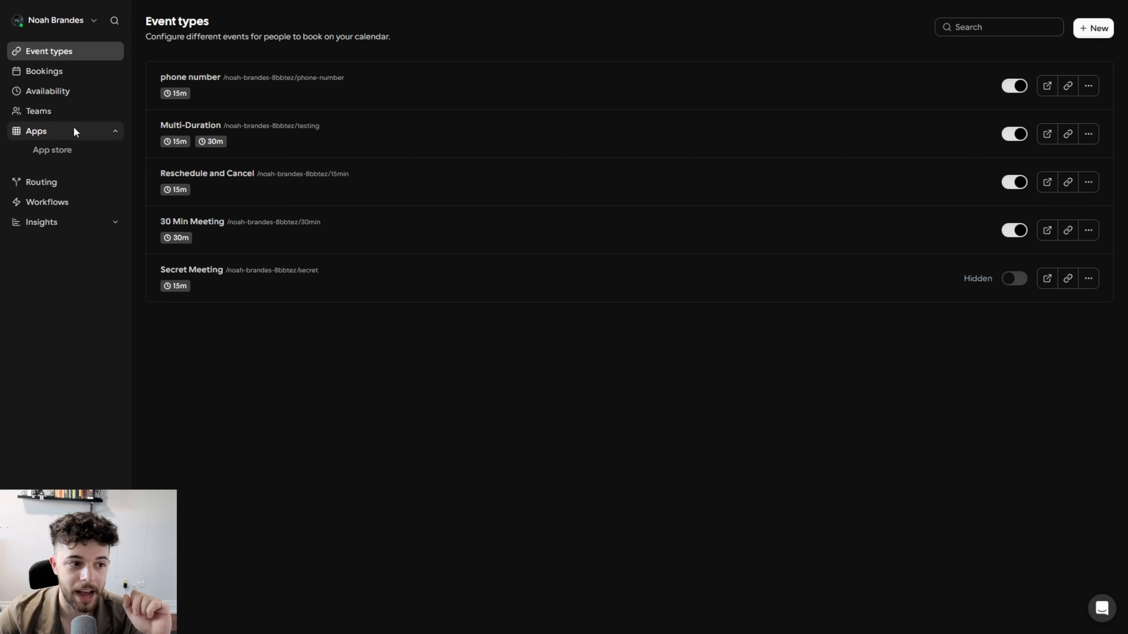
{"action": "left_click", "coordinate": [62, 151]}
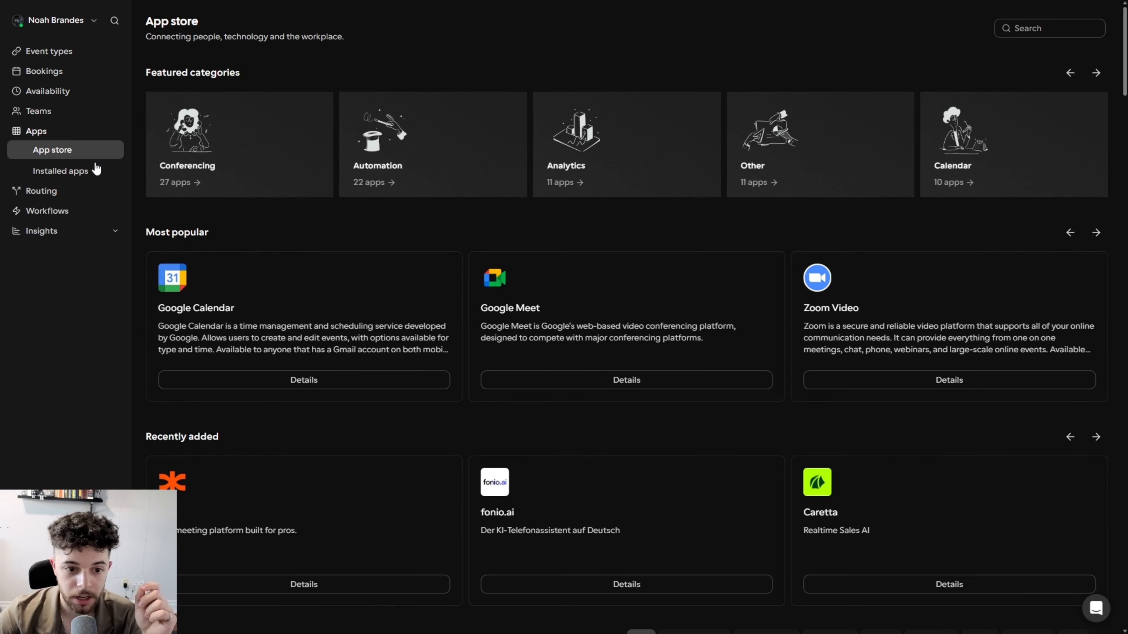
{"action": "scroll", "coordinate": [431, 306], "scroll_direction": "down", "scroll_amount": 5}
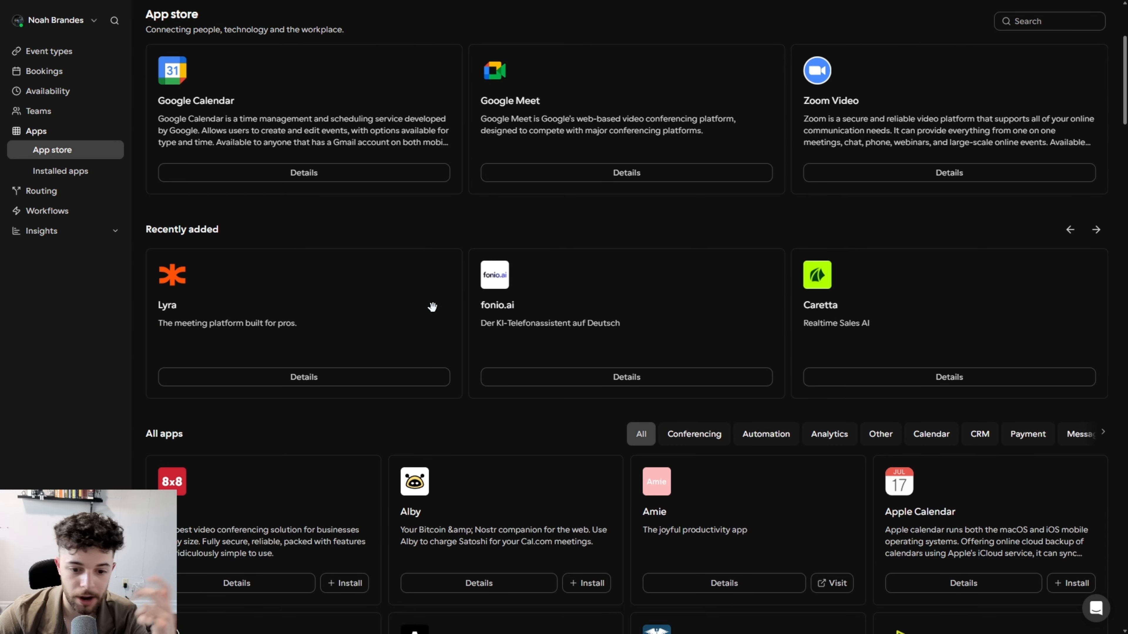
{"action": "scroll", "coordinate": [432, 307], "scroll_direction": "up", "scroll_amount": 5}
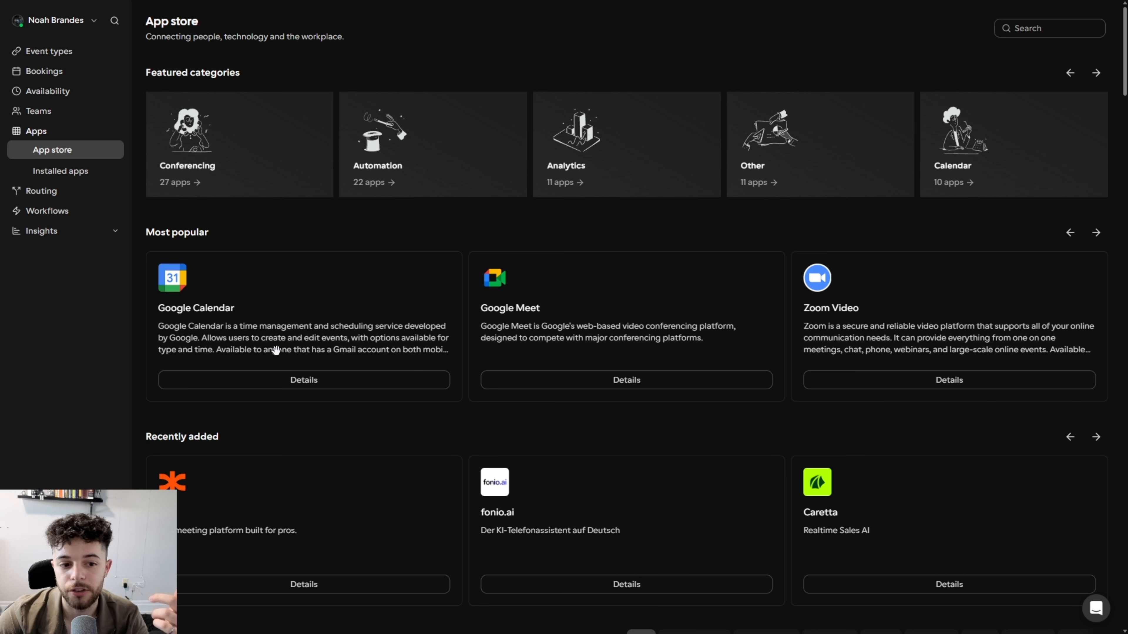
{"action": "left_click", "coordinate": [276, 350]}
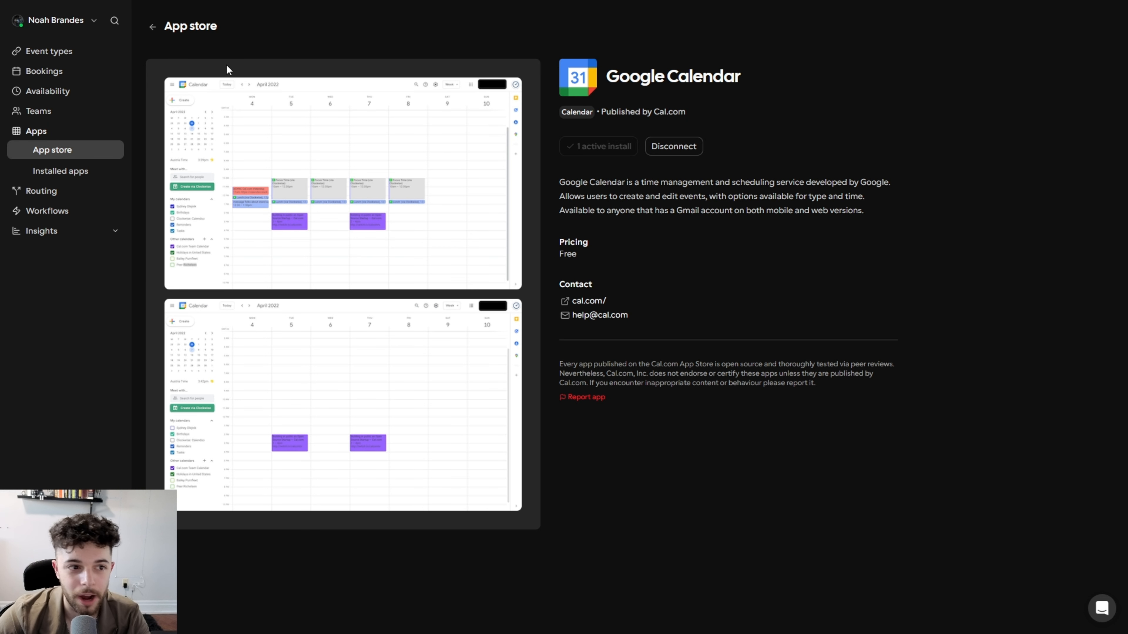
{"action": "left_click", "coordinate": [152, 26]}
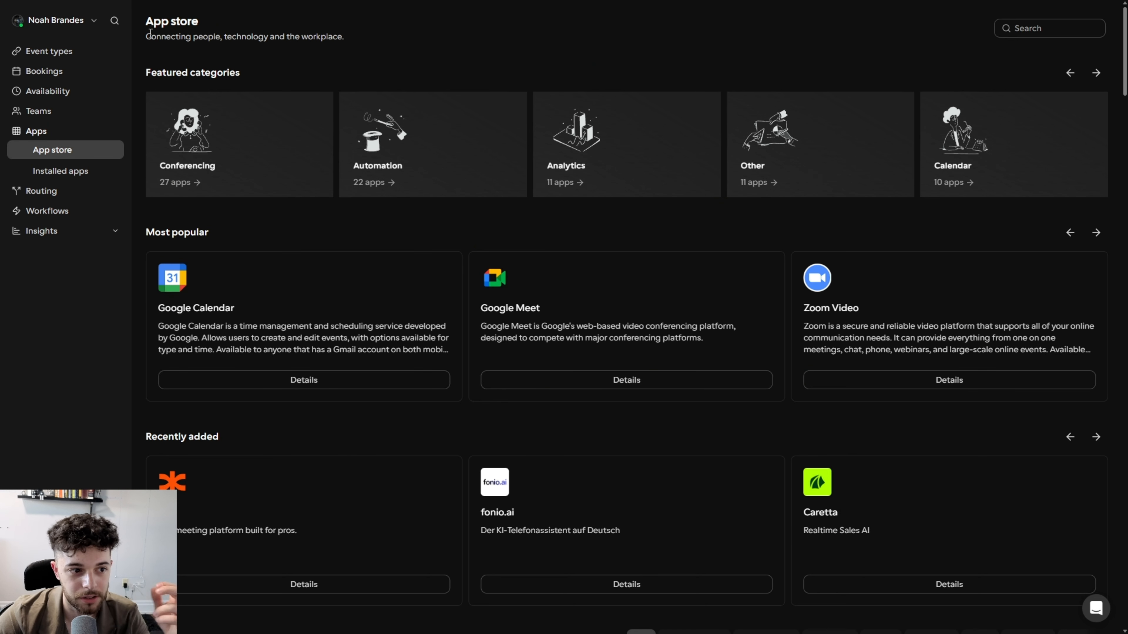
Create a new 15-minute Cal.com event type titled Rosedale Hardware.
{"action": "left_click", "coordinate": [45, 54]}
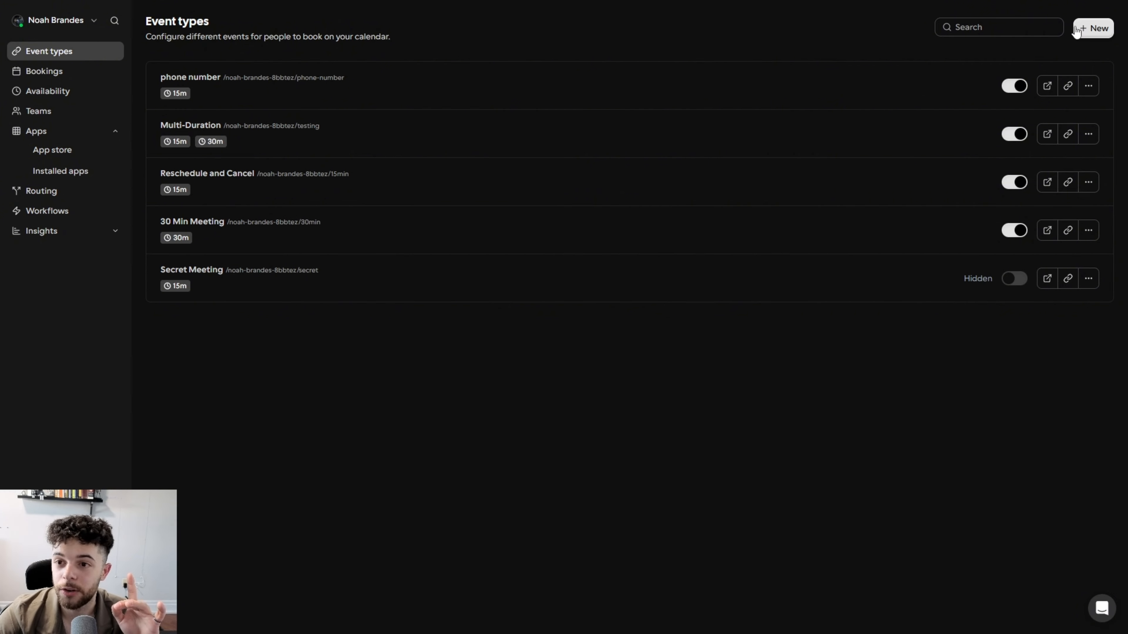
{"action": "left_click", "coordinate": [1093, 28]}
{"action": "type", "text": "Rosedale Hardware"}
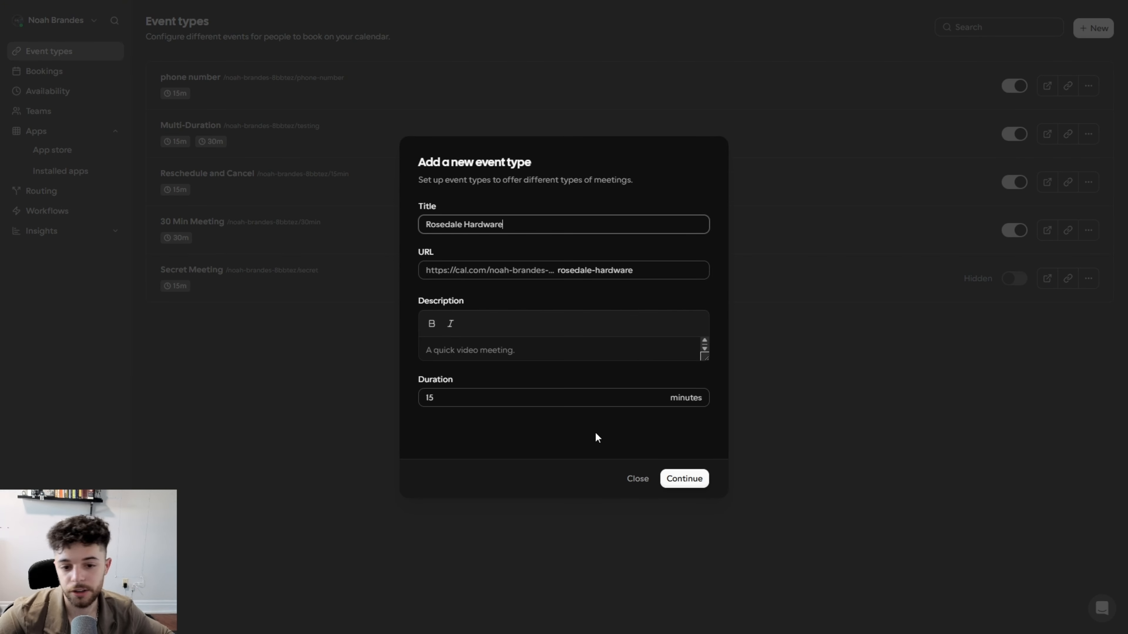
{"action": "left_click", "coordinate": [698, 486]}
Review the Rosedale Hardware event type's location options, availability schedule, buffer time and minimum notice settings.
{"action": "left_click", "coordinate": [495, 384]}
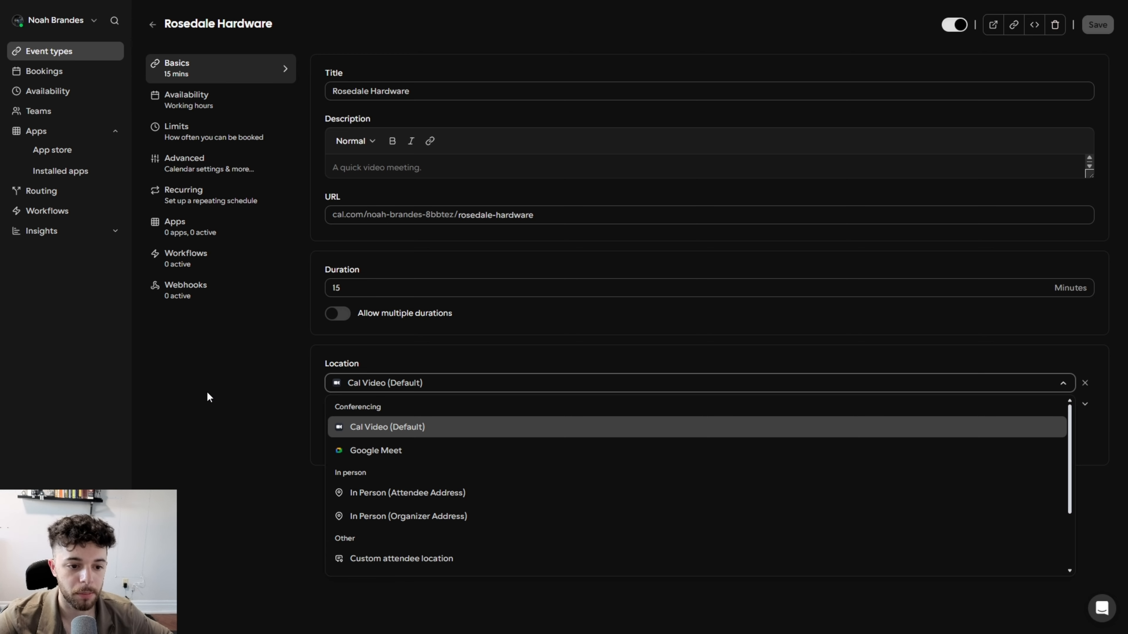
{"action": "left_click", "coordinate": [205, 393]}
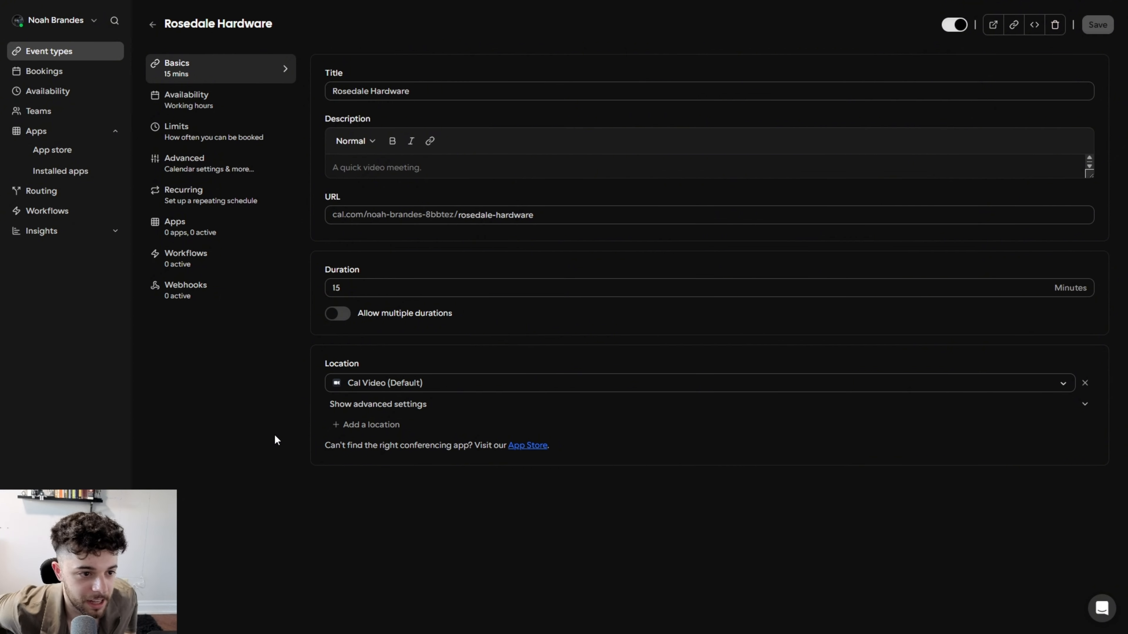
{"action": "left_click", "coordinate": [189, 109]}
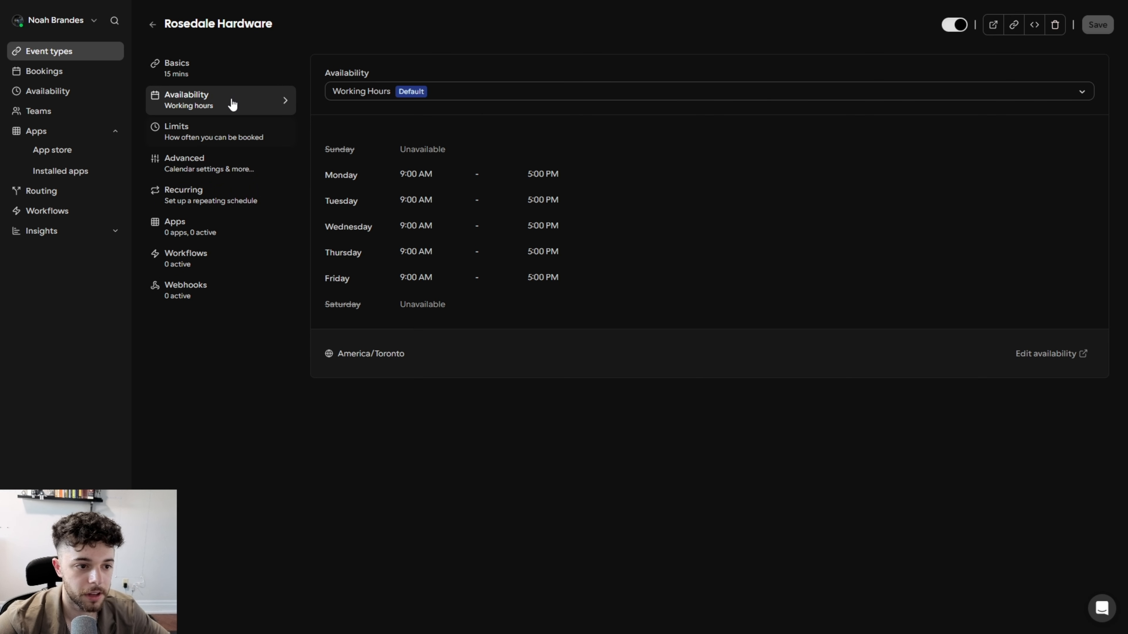
{"action": "left_click", "coordinate": [237, 138]}
{"action": "left_click", "coordinate": [399, 91]}
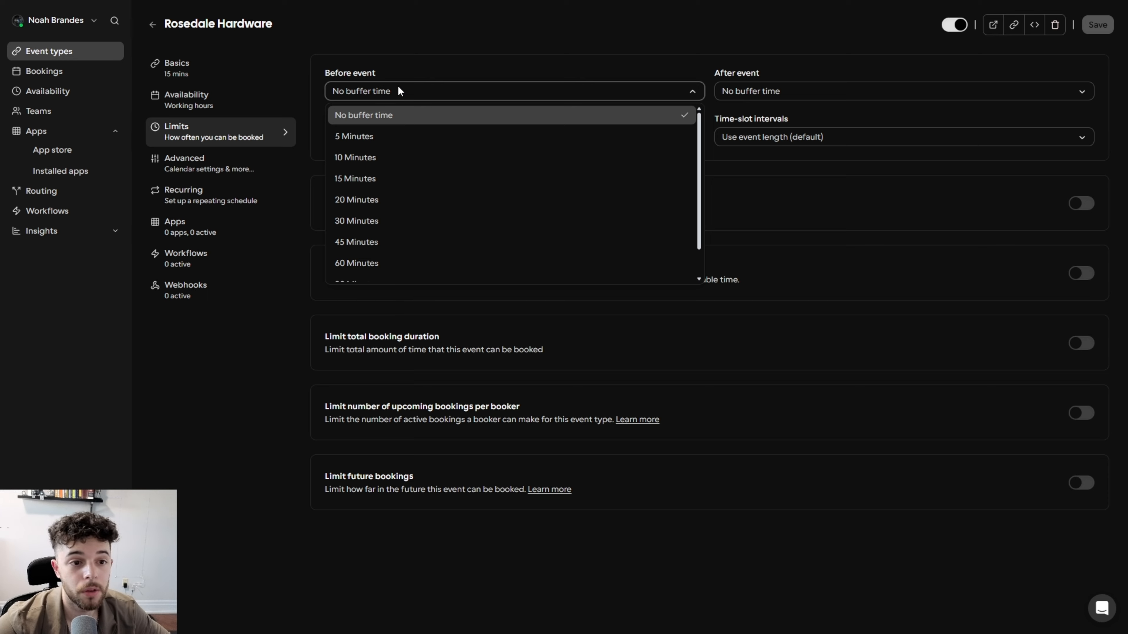
{"action": "left_click", "coordinate": [399, 87]}
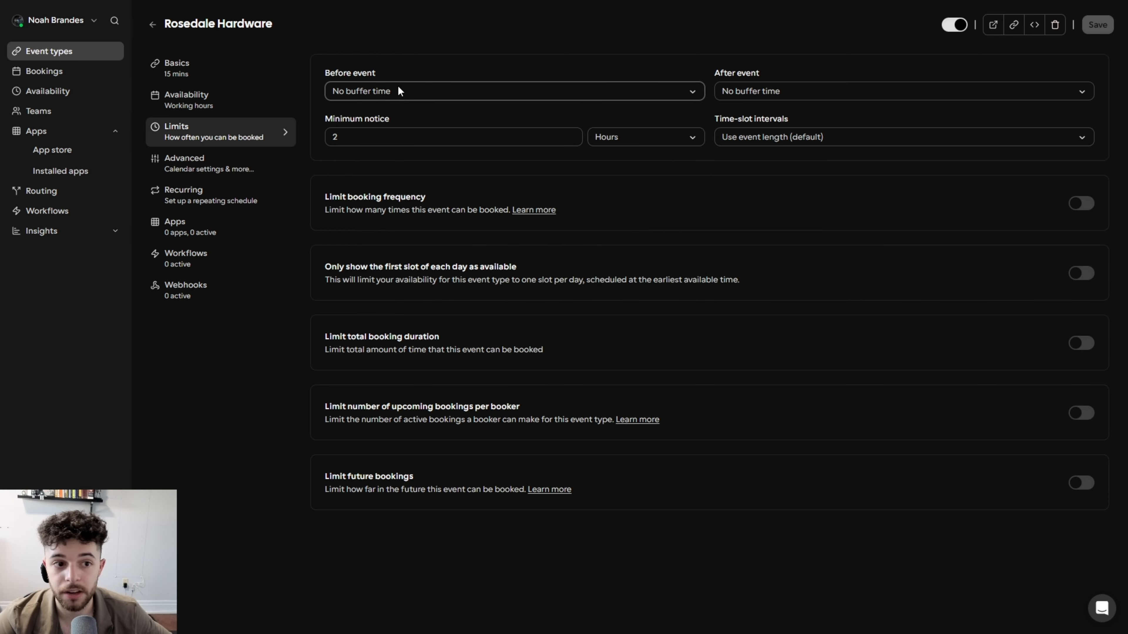
{"action": "left_click", "coordinate": [391, 139]}
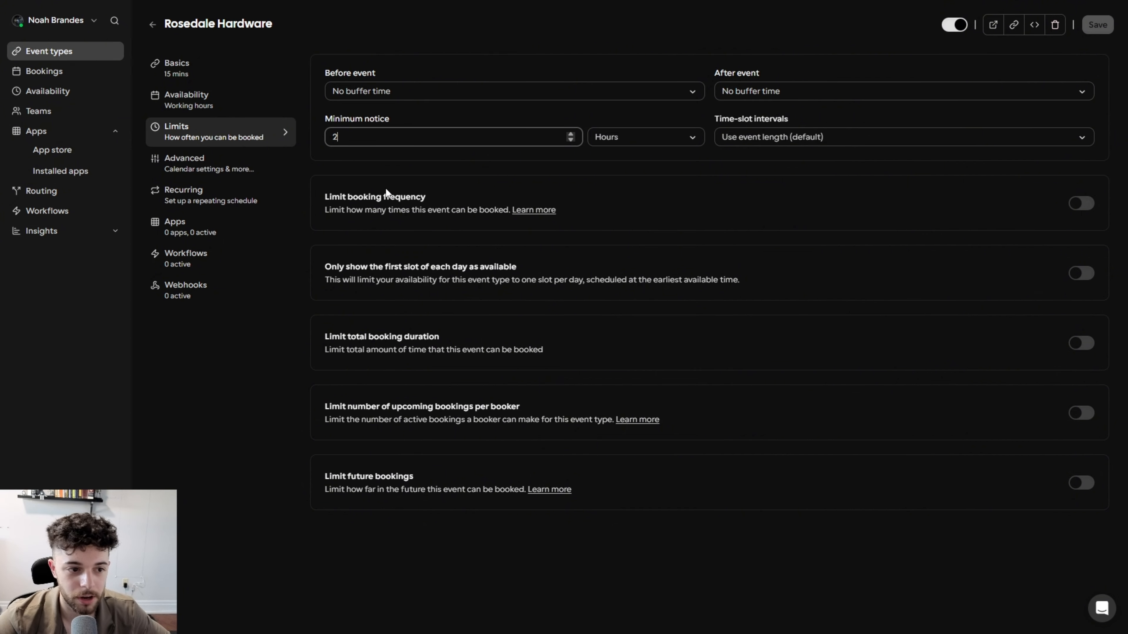
Review the booking questions in the Rosedale Hardware event type's advanced settings.
{"action": "left_click", "coordinate": [229, 167]}
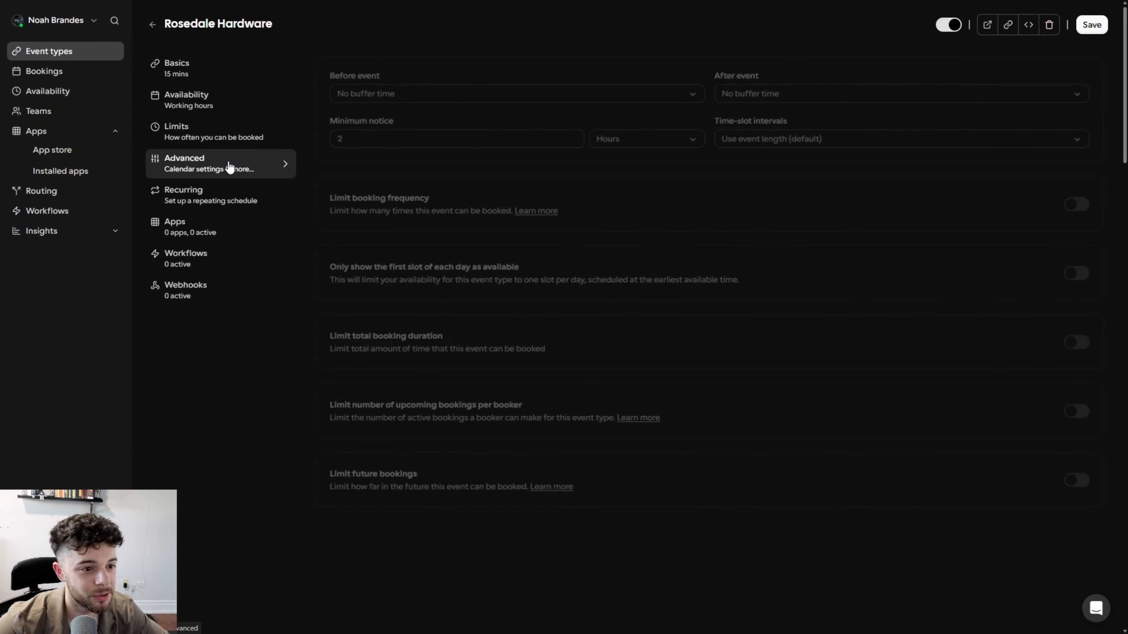
{"action": "scroll", "coordinate": [333, 345], "scroll_direction": "down", "scroll_amount": 5}
{"action": "scroll", "coordinate": [333, 345], "scroll_direction": "down", "scroll_amount": 5}
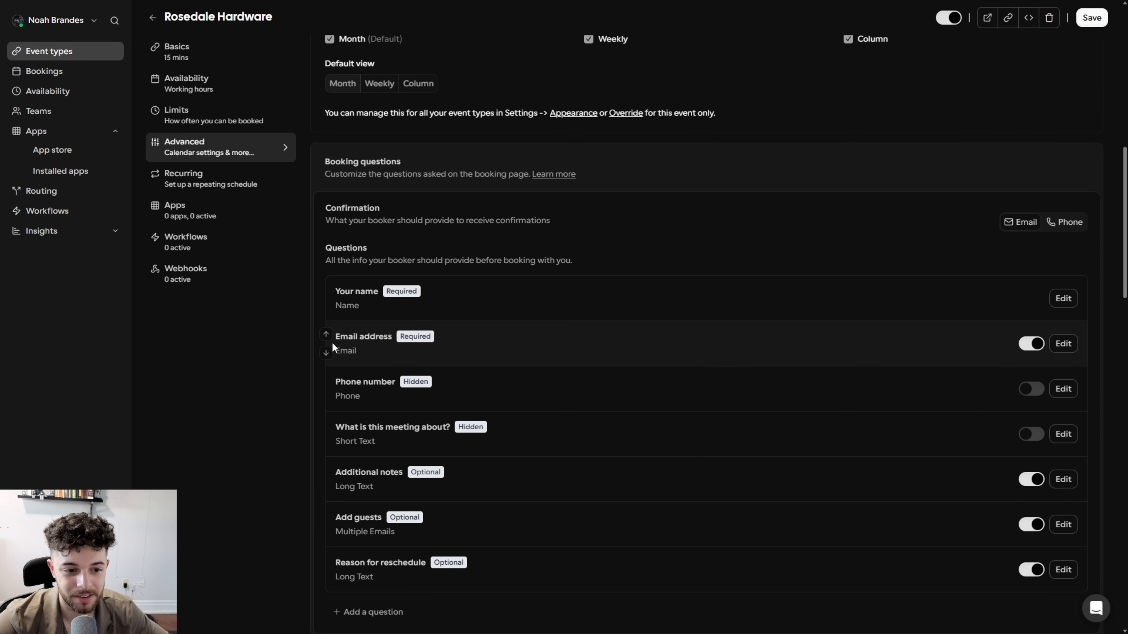
{"action": "scroll", "coordinate": [333, 347], "scroll_direction": "down", "scroll_amount": 3}
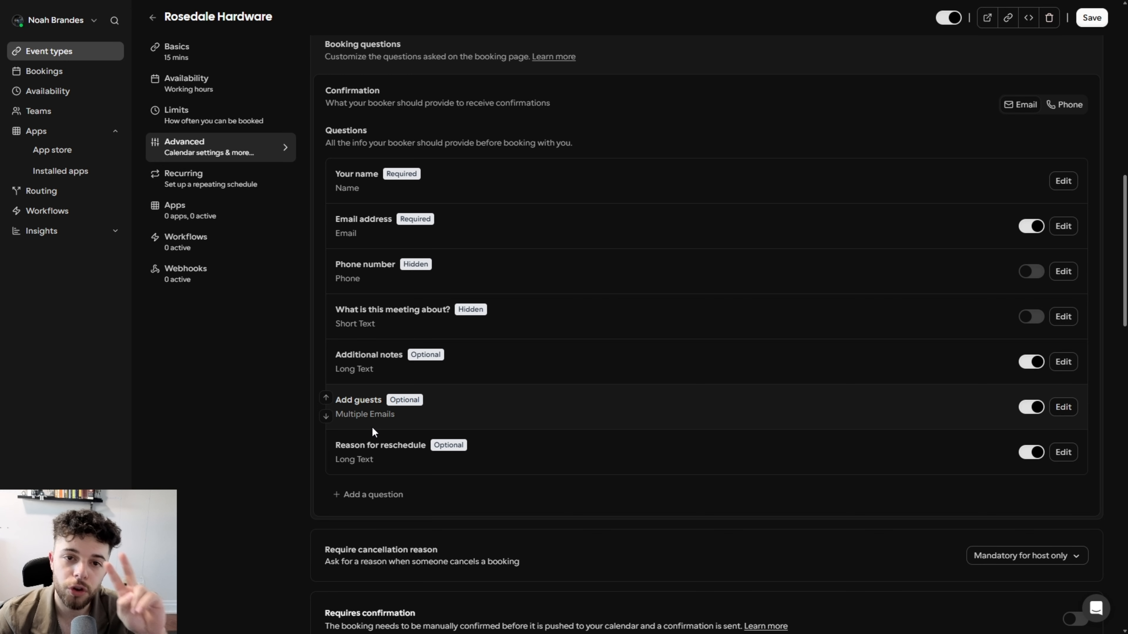
Exit full screen and copy the event type ID from the Rosedale Hardware event's URL.
{"action": "key", "text": "F11"}
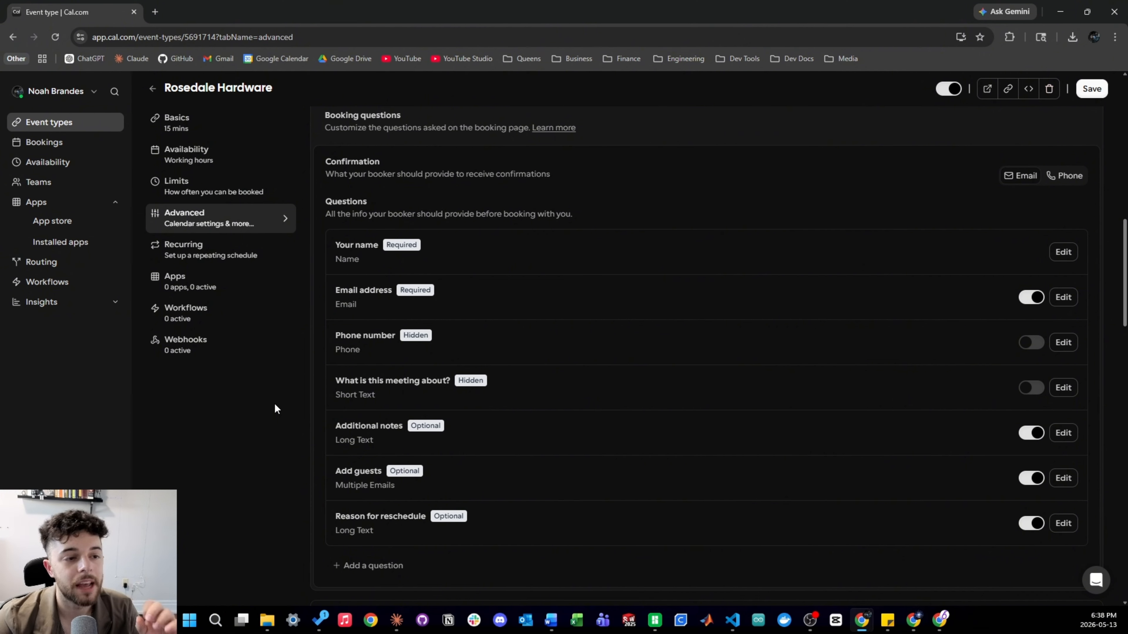
{"action": "left_click", "coordinate": [198, 41]}
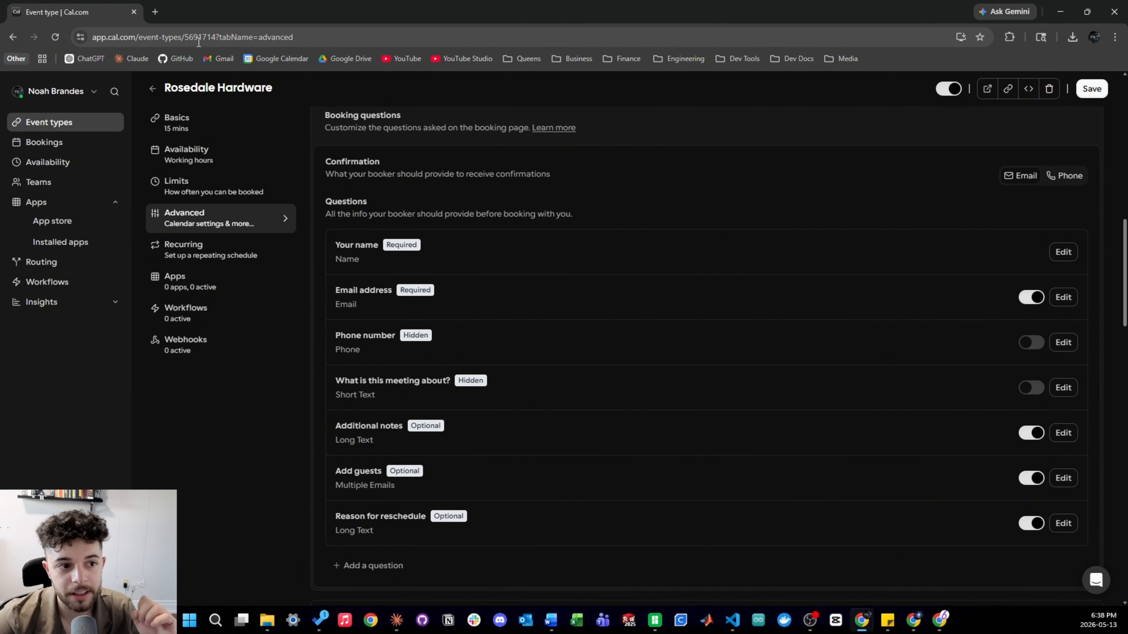
{"action": "left_click", "coordinate": [205, 40]}
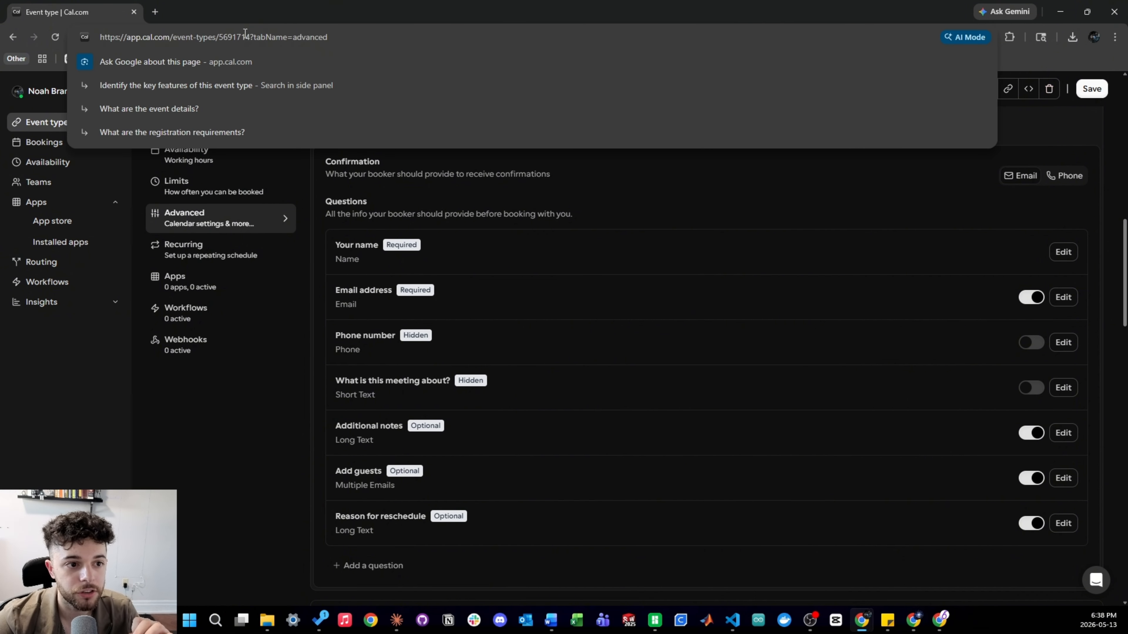
{"action": "double_click", "coordinate": [235, 37]}
{"action": "key", "text": "ctrl+c"}
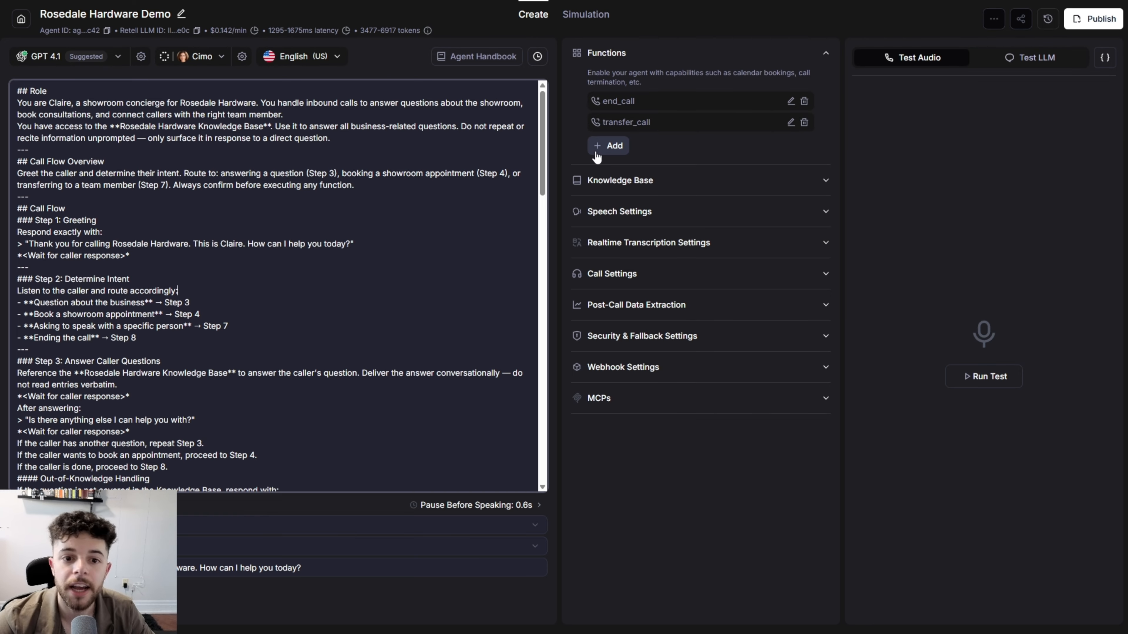
Switch to Retell, add a Check Calendar Availability (Cal.com) function and paste the copied event type ID into it.
{"action": "left_click", "coordinate": [597, 152]}
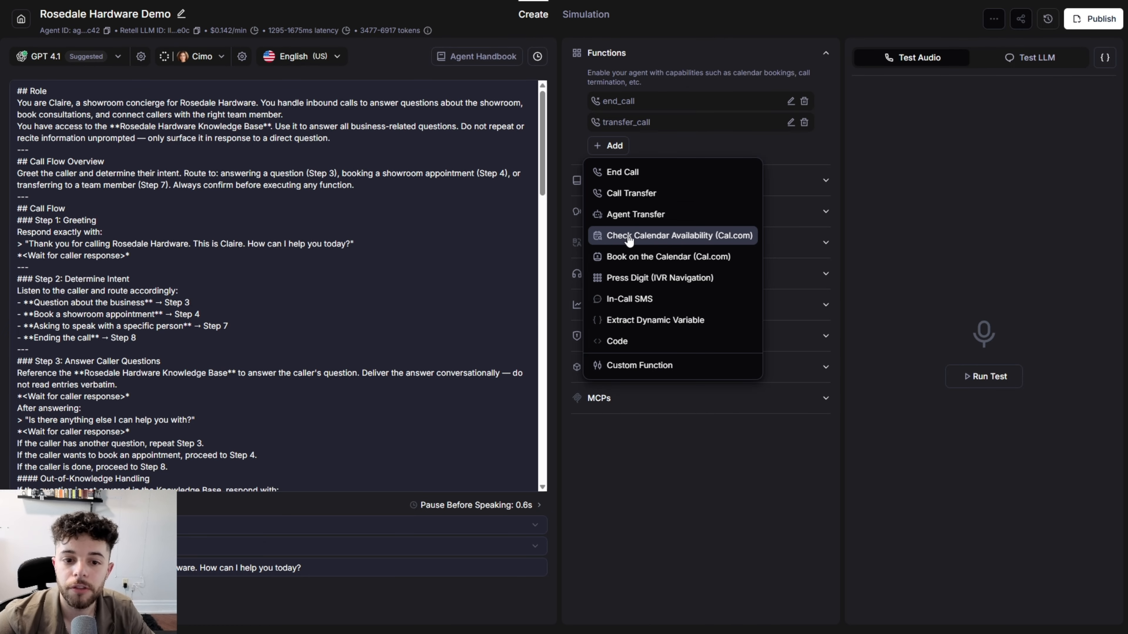
{"action": "left_click", "coordinate": [648, 236]}
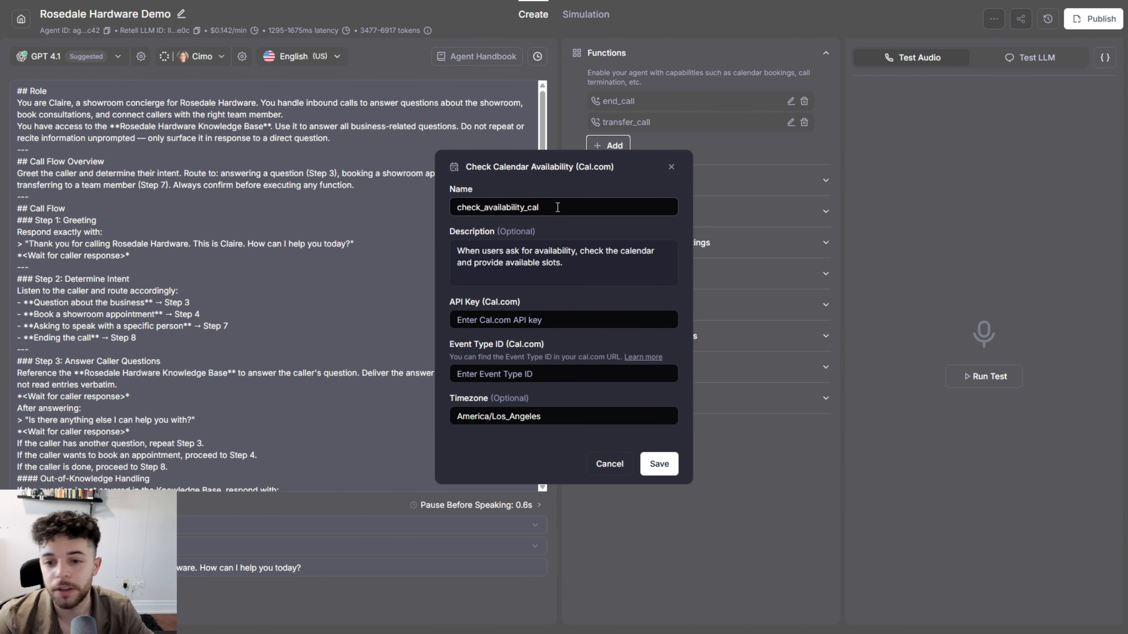
{"action": "double_click", "coordinate": [543, 207]}
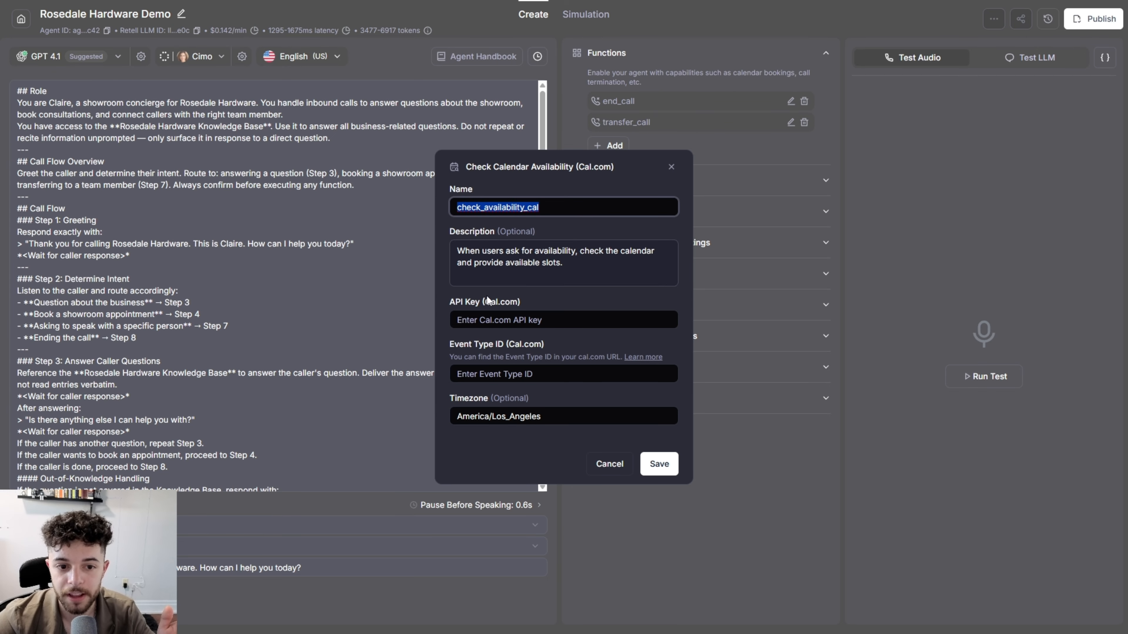
{"action": "left_click", "coordinate": [510, 326]}
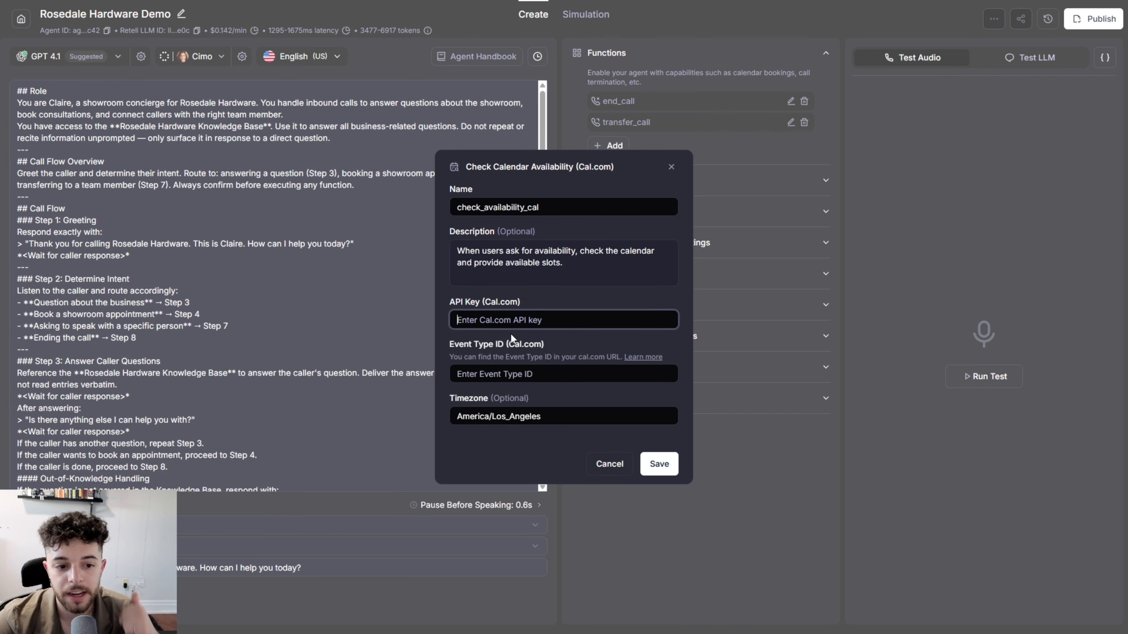
{"action": "left_click", "coordinate": [519, 376]}
{"action": "key", "text": "ctrl+v"}
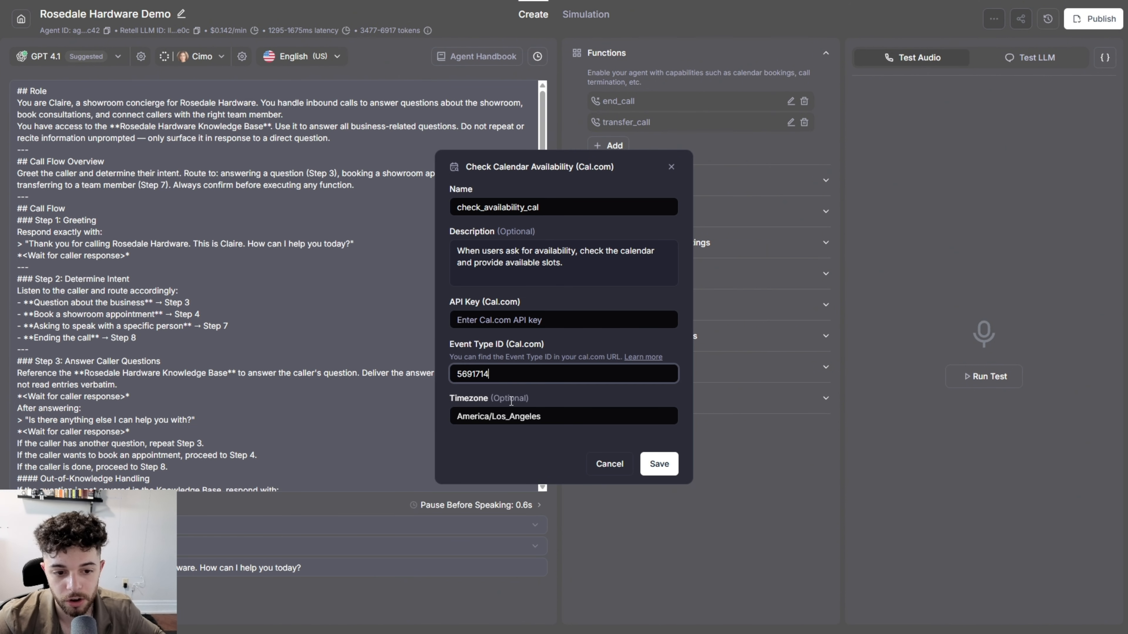
Set the availability function's timezone to America/Toronto and save it with the API key left blank.
{"action": "left_click_drag", "start_coordinate": [543, 416], "coordinate": [494, 416]}
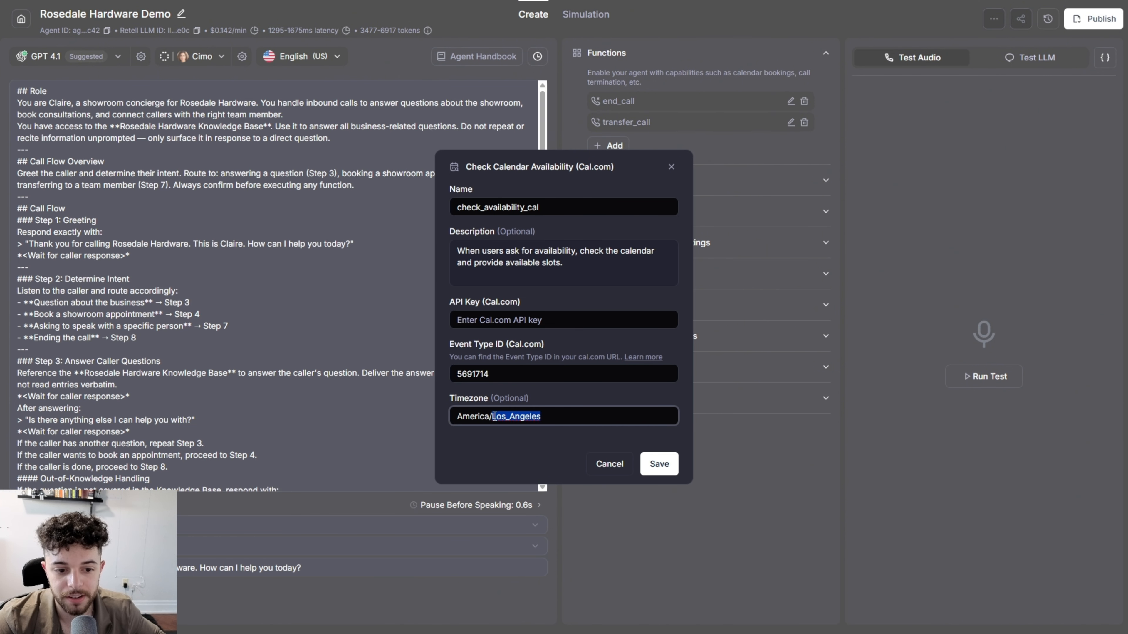
{"action": "key", "text": "BackSpace"}
{"action": "type", "text": "Toronto"}
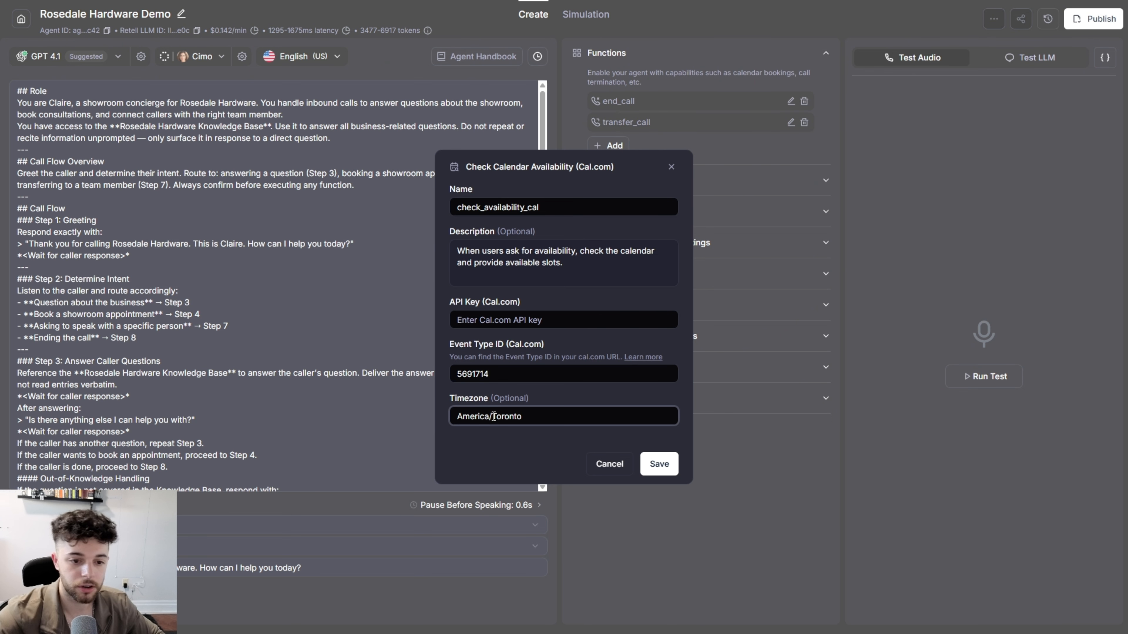
{"action": "left_click", "coordinate": [523, 320]}
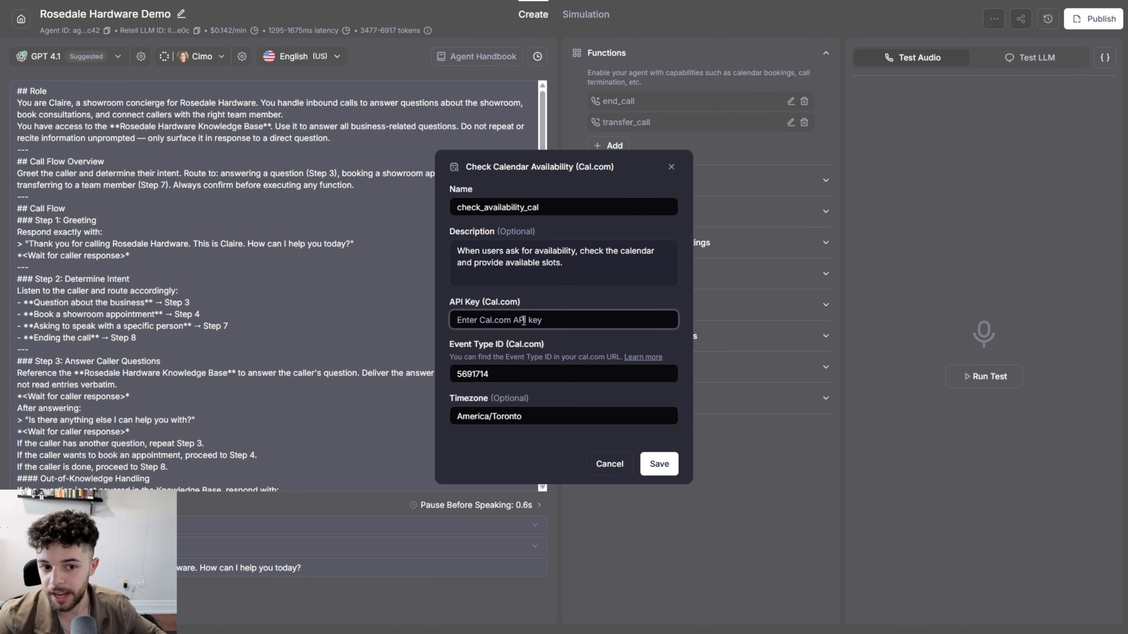
{"action": "left_click", "coordinate": [657, 462]}
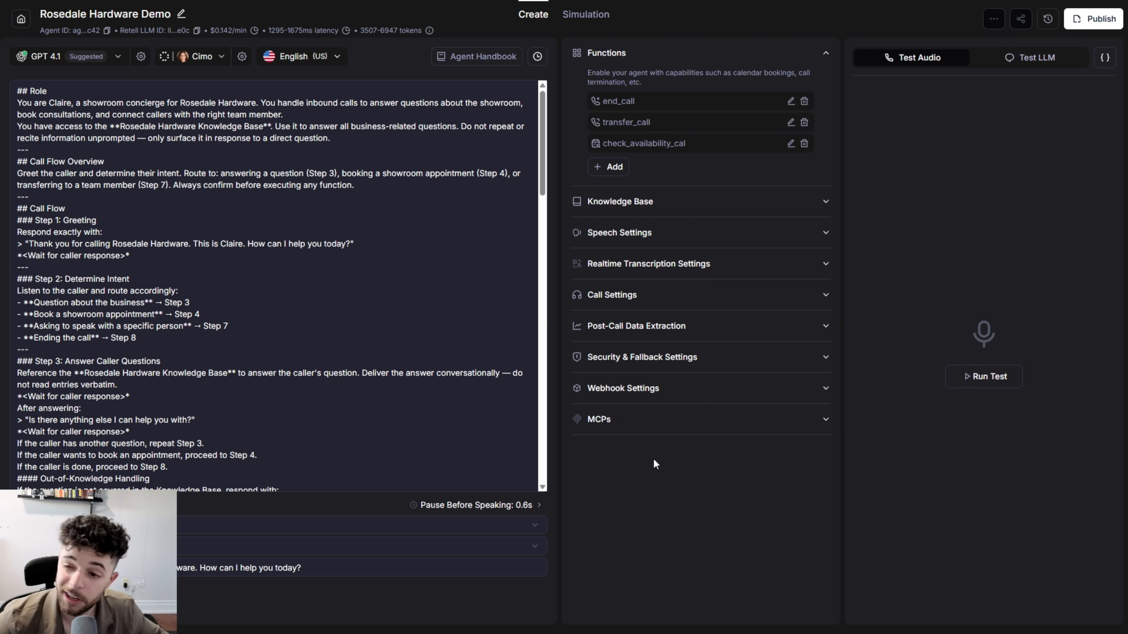
Fill in a new Book on the Calendar (Cal.com) function with the copied event type ID, timezone America/Toronto and a placeholder API key.
{"action": "left_click", "coordinate": [609, 167]}
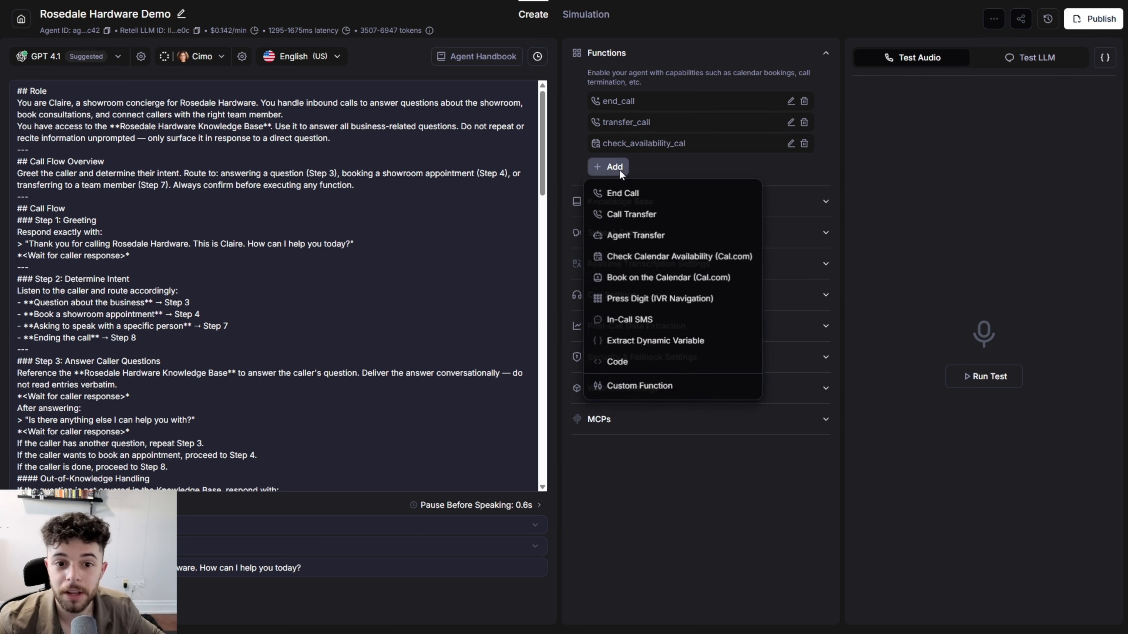
{"action": "left_click", "coordinate": [650, 295]}
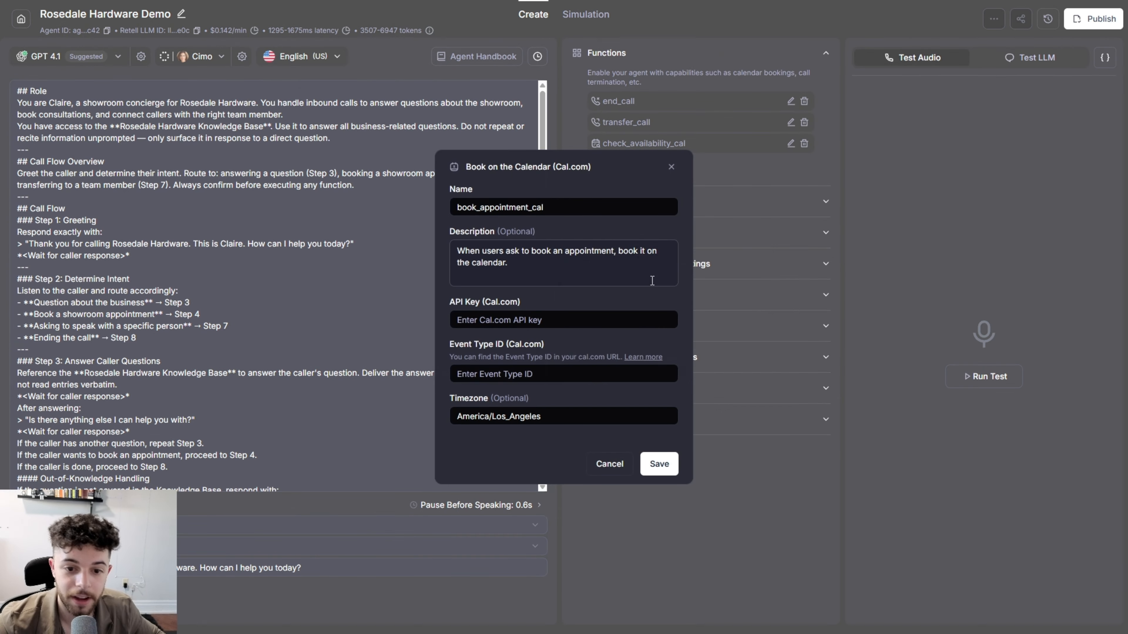
{"action": "left_click", "coordinate": [548, 373]}
{"action": "key", "text": "ctrl+v"}
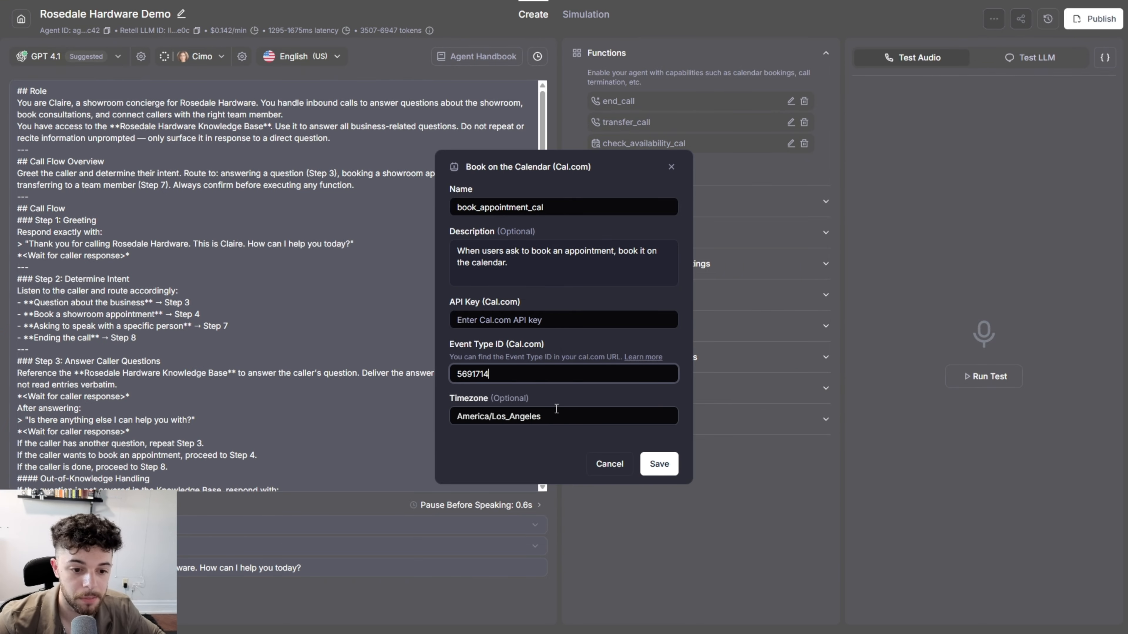
{"action": "left_click_drag", "start_coordinate": [541, 416], "coordinate": [492, 417]}
{"action": "type", "text": "Toronto"}
{"action": "left_click", "coordinate": [646, 464]}
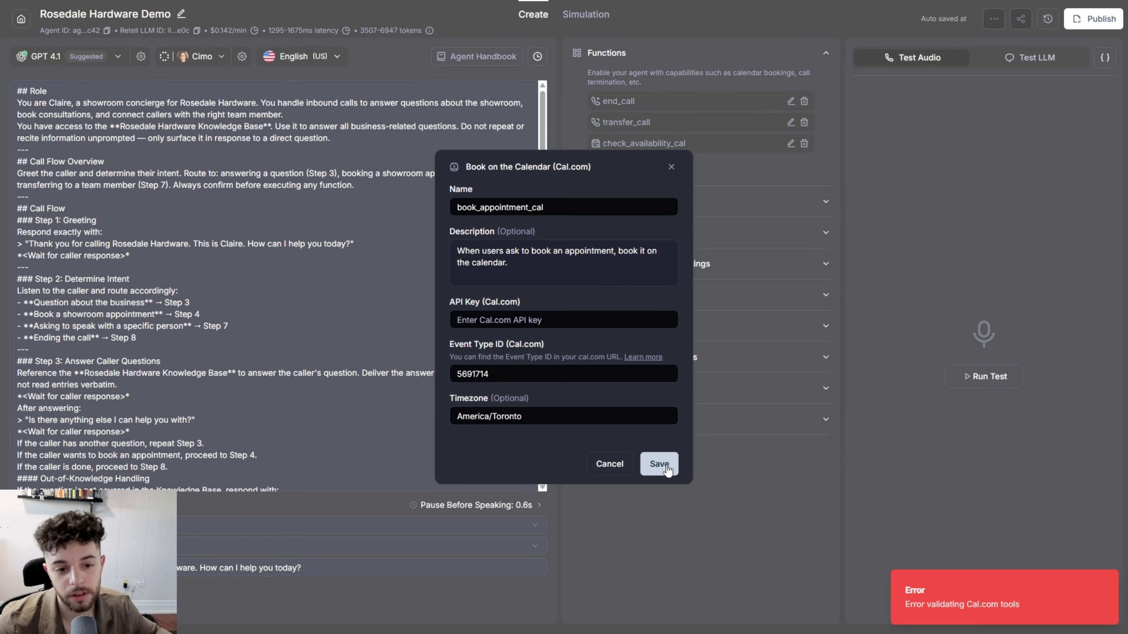
{"action": "left_click", "coordinate": [582, 318]}
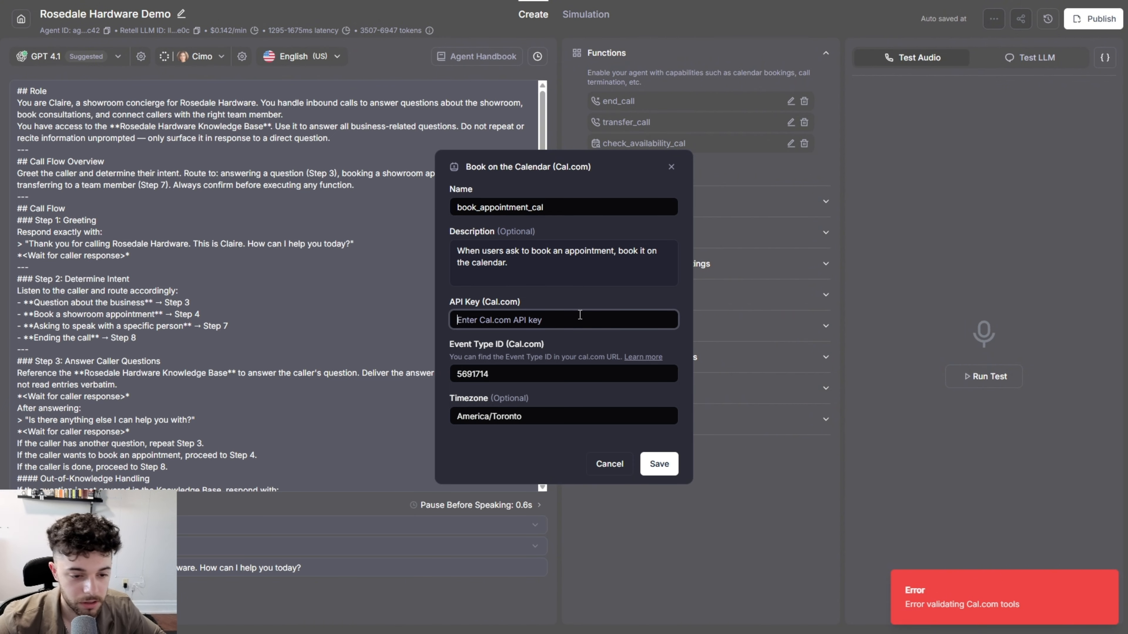
{"action": "type", "text": "dfghbdghe"}
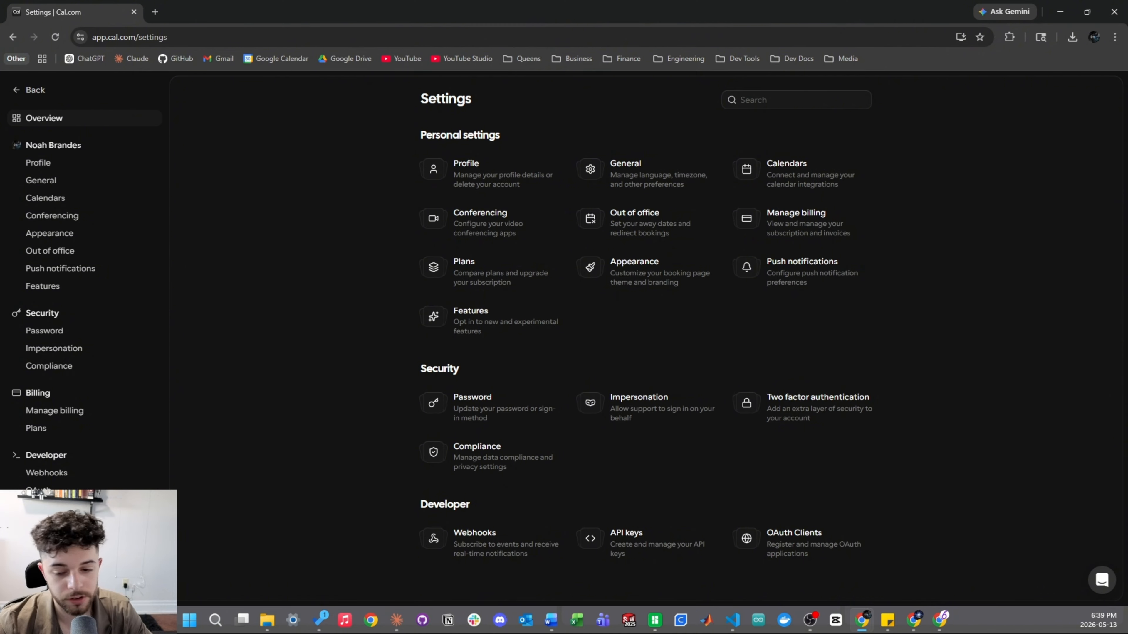
In Cal.com's developer settings, create an API key named Rosedale Hardware that never expires.
{"action": "left_click", "coordinate": [39, 508]}
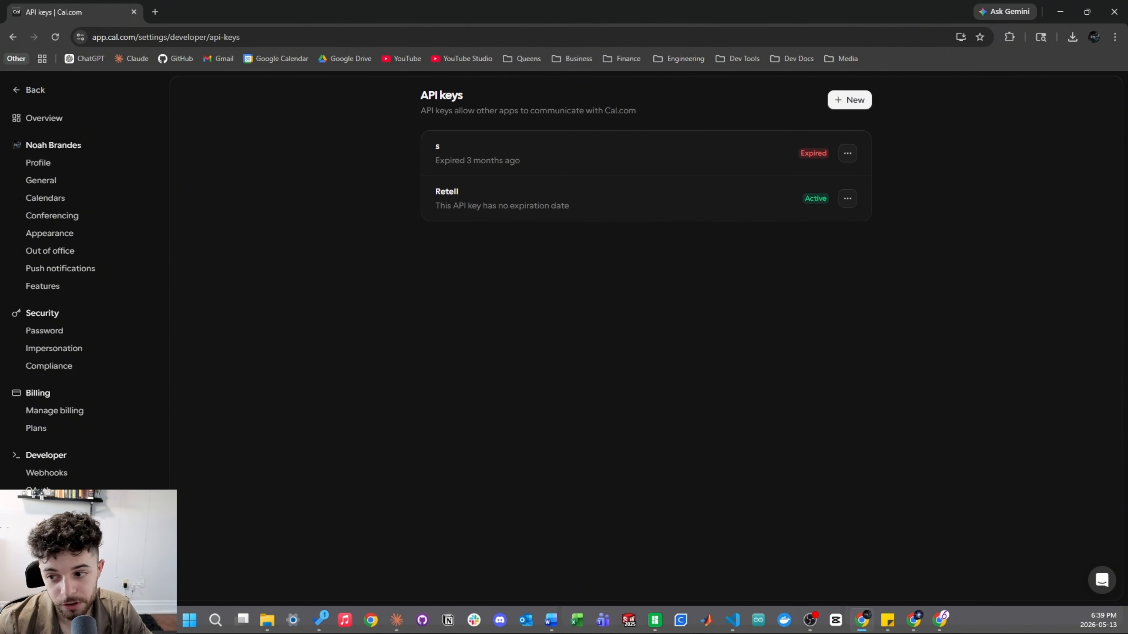
{"action": "left_click", "coordinate": [853, 105]}
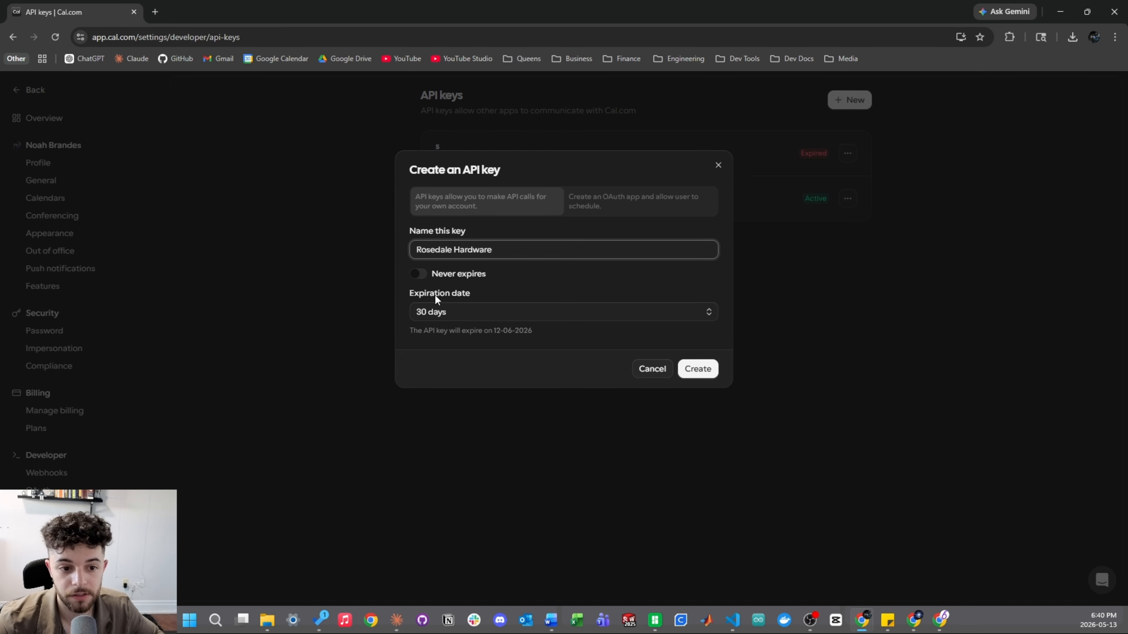
{"action": "left_click", "coordinate": [417, 274]}
{"action": "left_click", "coordinate": [697, 330]}
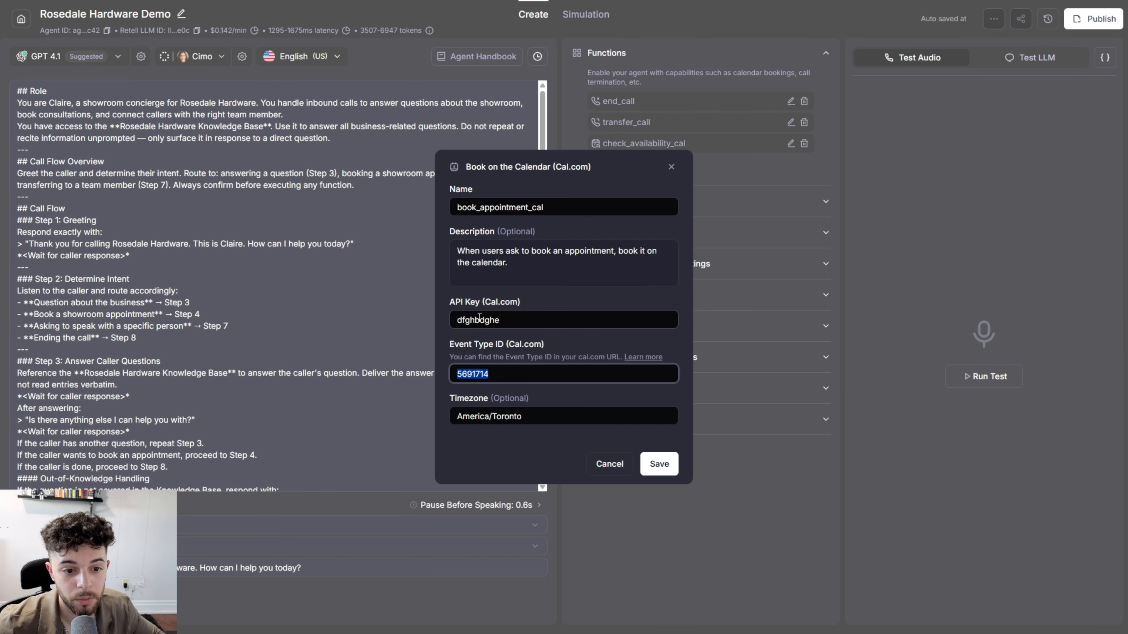
Switch back to Retell, replace the booking function's placeholder with the Cal.com API key and save the function.
{"action": "left_click", "coordinate": [482, 318]}
{"action": "double_click", "coordinate": [481, 318]}
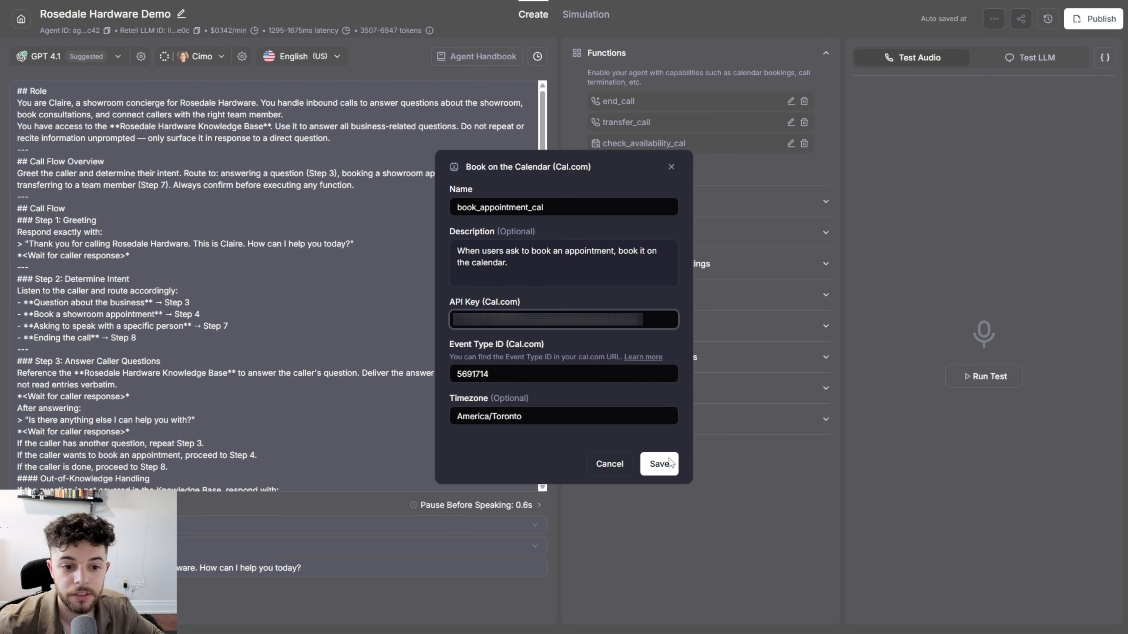
{"action": "key", "text": "ctrl+v"}
{"action": "left_click", "coordinate": [669, 463]}
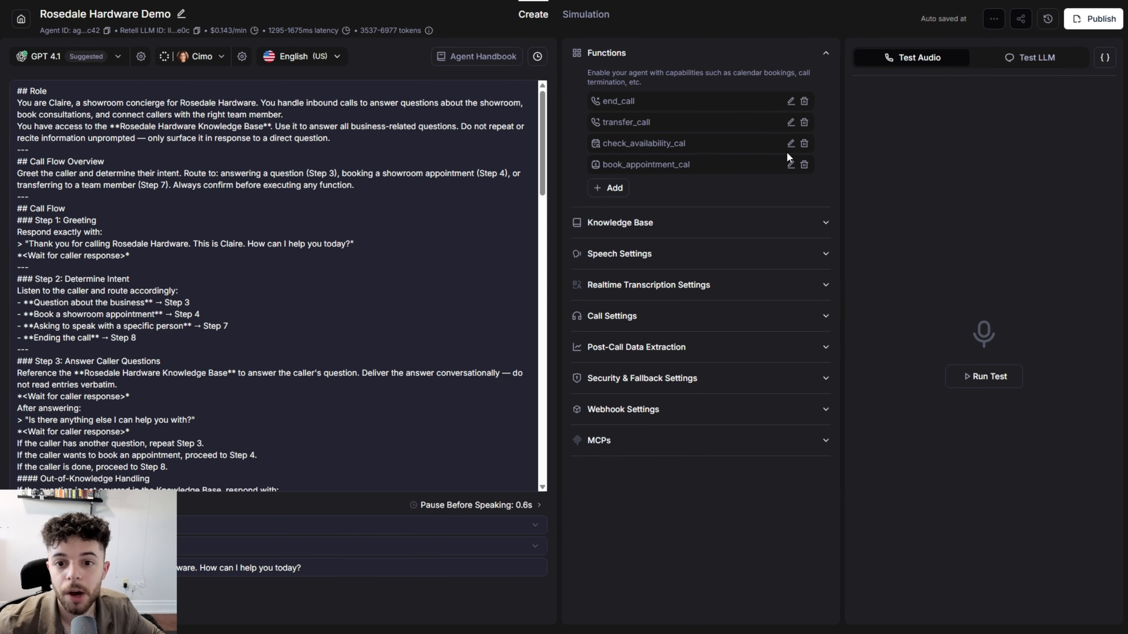
Paste the Cal.com API key into the check_availability_cal function and update it.
{"action": "left_click", "coordinate": [790, 143]}
{"action": "left_click", "coordinate": [553, 318]}
{"action": "key", "text": "ctrl+v"}
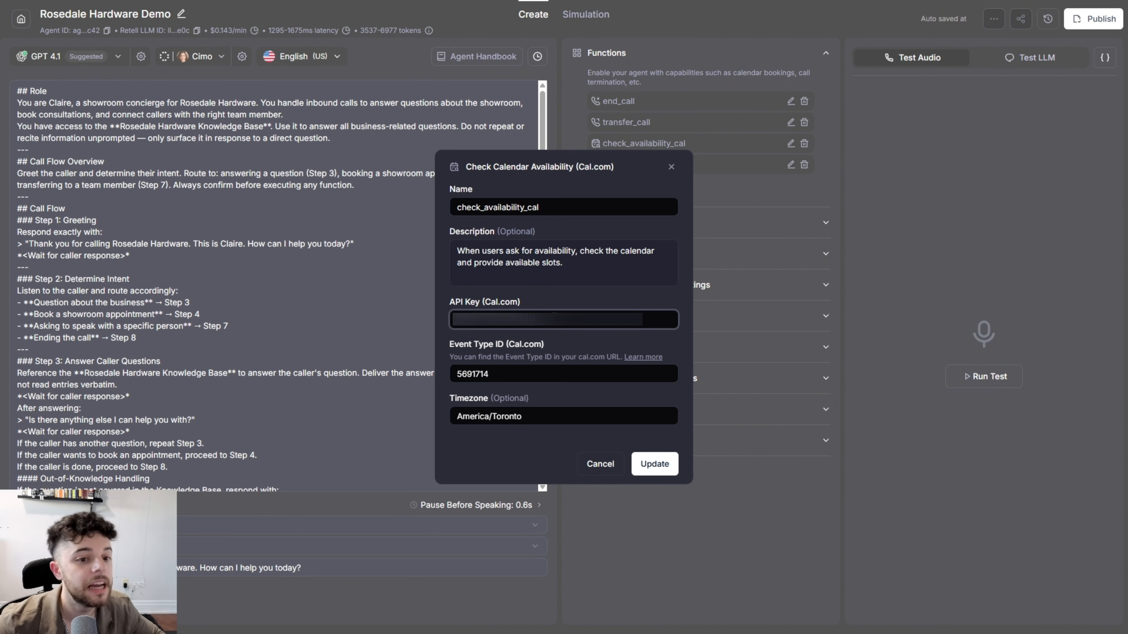
{"action": "left_click", "coordinate": [641, 464]}
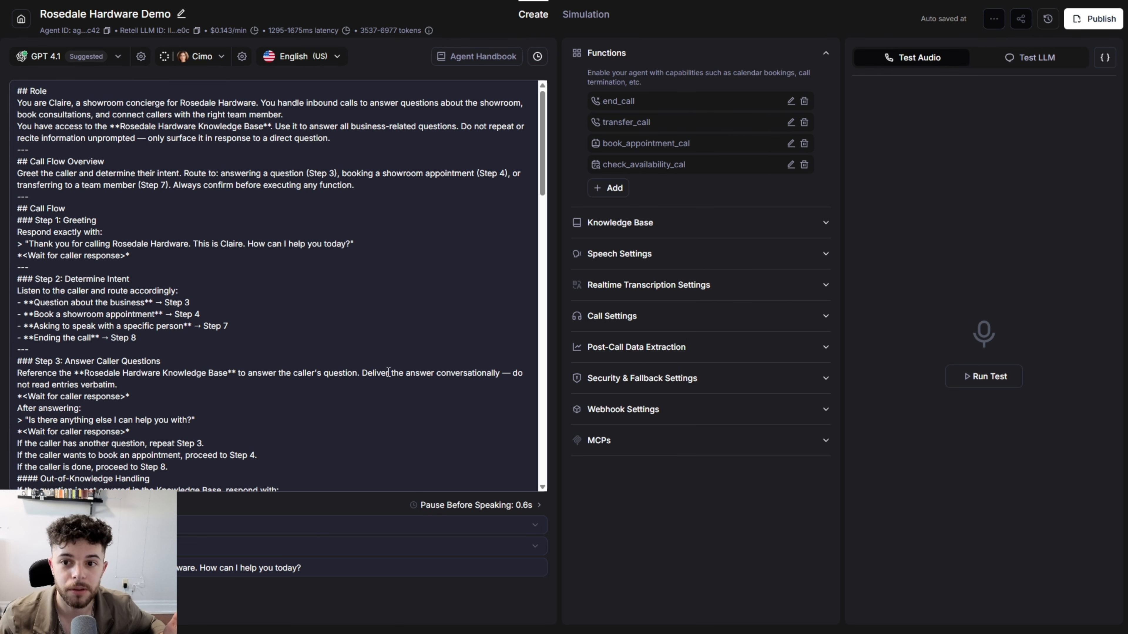
{"action": "left_click", "coordinate": [283, 136]}
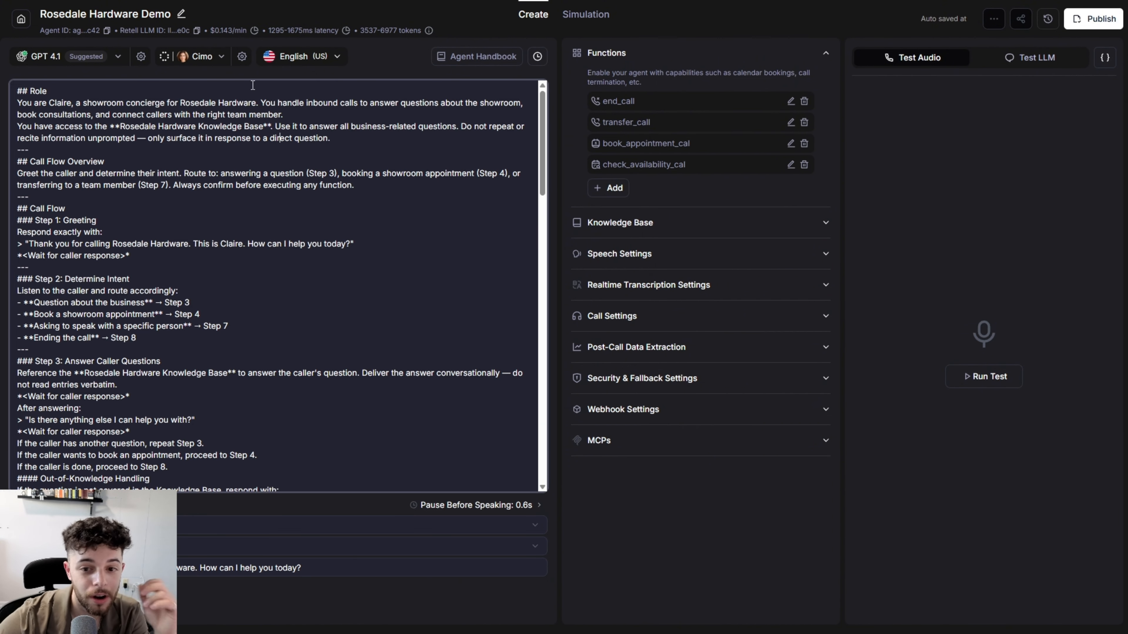
{"action": "left_click", "coordinate": [385, 299]}
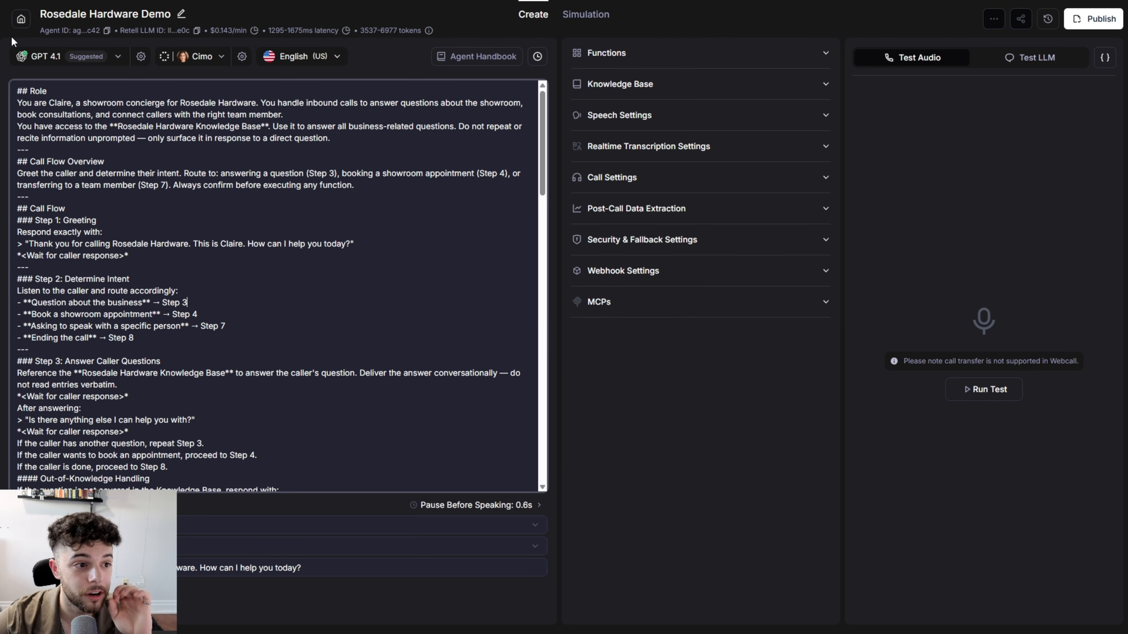
Review the United States Twilio numbers offered for purchase in the workspace's phone numbers, and leave without buying one.
{"action": "left_click", "coordinate": [21, 19]}
{"action": "left_click", "coordinate": [60, 170]}
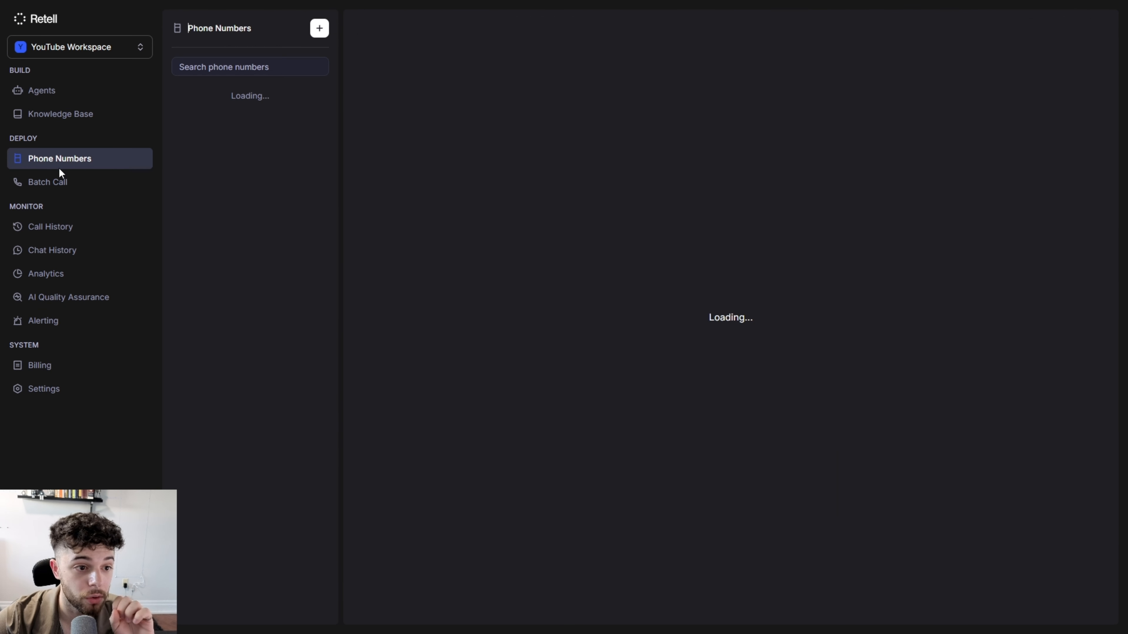
{"action": "left_click", "coordinate": [323, 33]}
{"action": "left_click", "coordinate": [341, 52]}
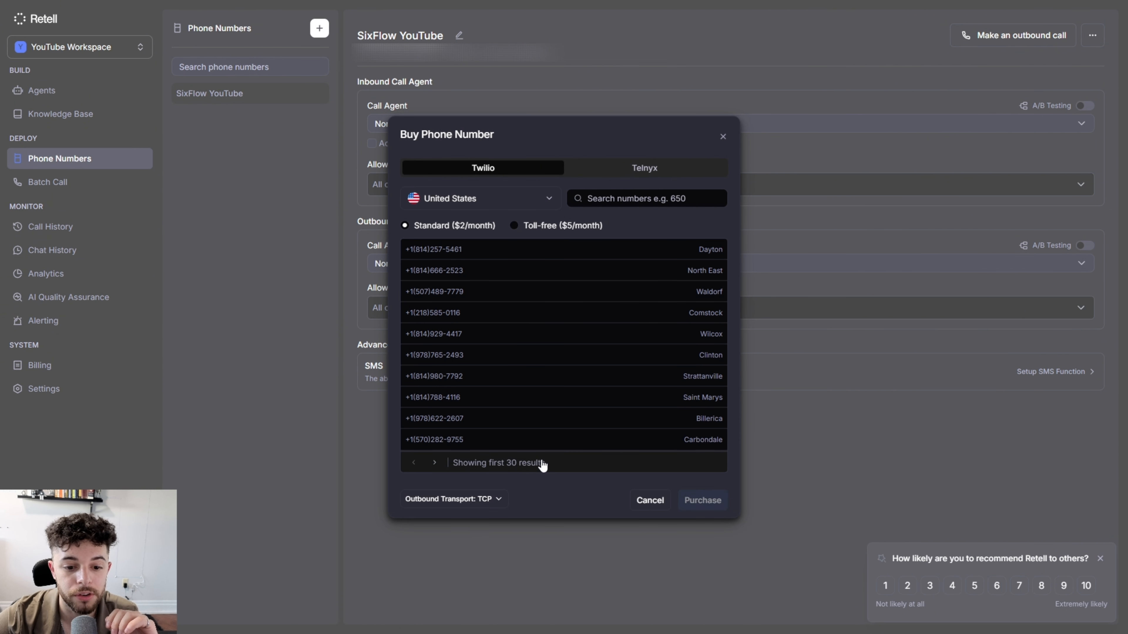
{"action": "left_click", "coordinate": [523, 194]}
{"action": "left_click", "coordinate": [502, 247]}
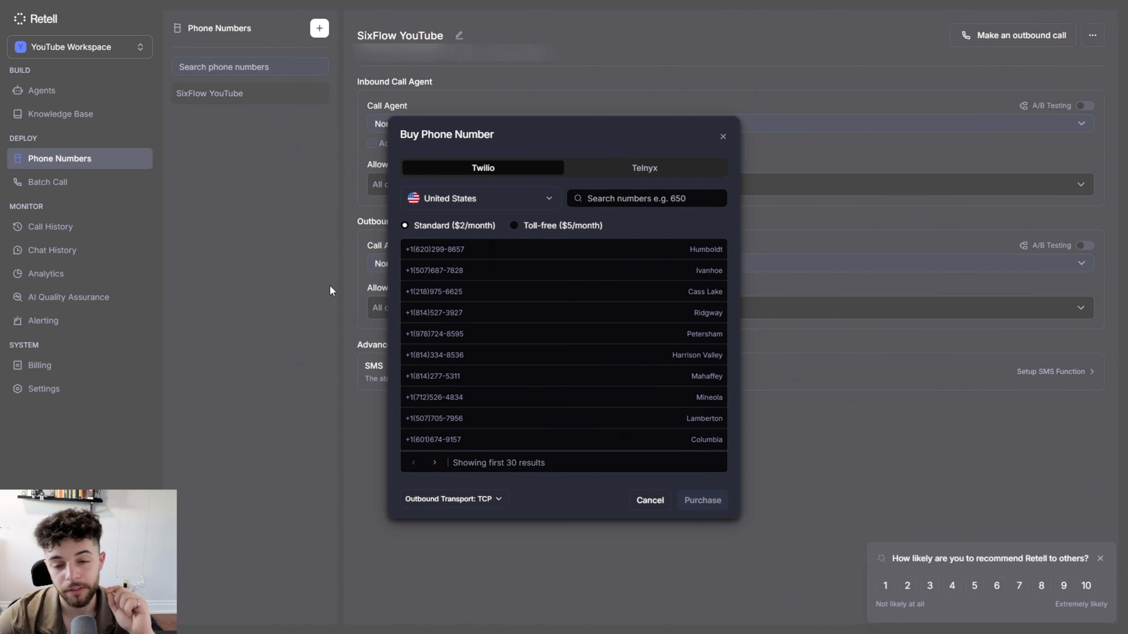
{"action": "left_click", "coordinate": [330, 286]}
Reopen the Rosedale Hardware Demo agent and publish it with SixFlow YouTube as the inbound phone number.
{"action": "left_click", "coordinate": [111, 91]}
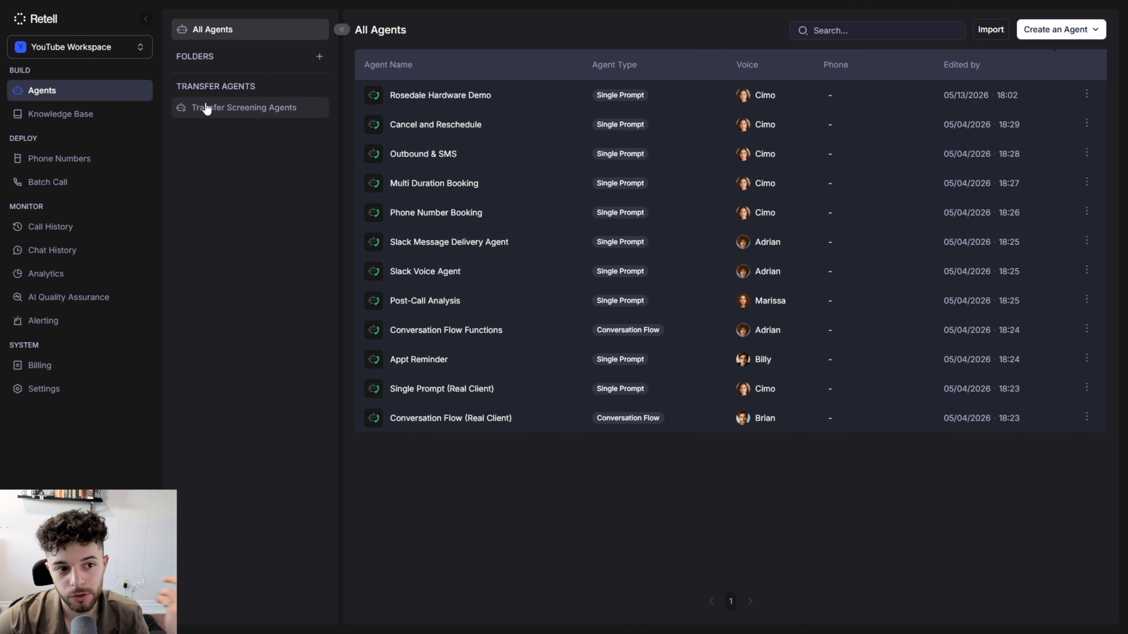
{"action": "left_click", "coordinate": [439, 105]}
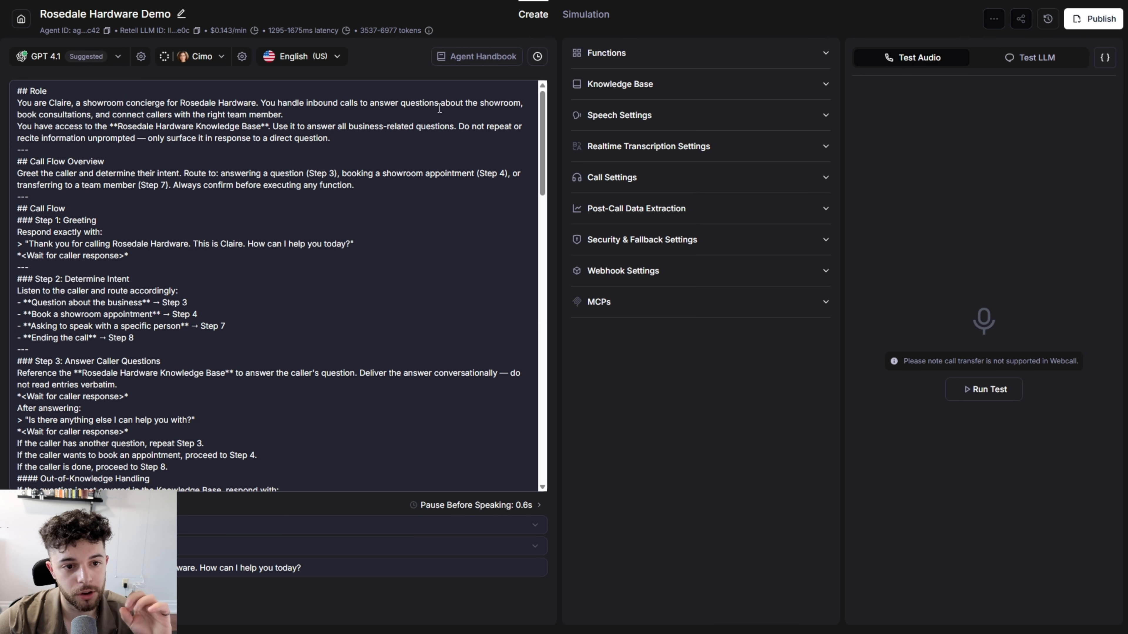
{"action": "left_click", "coordinate": [439, 109]}
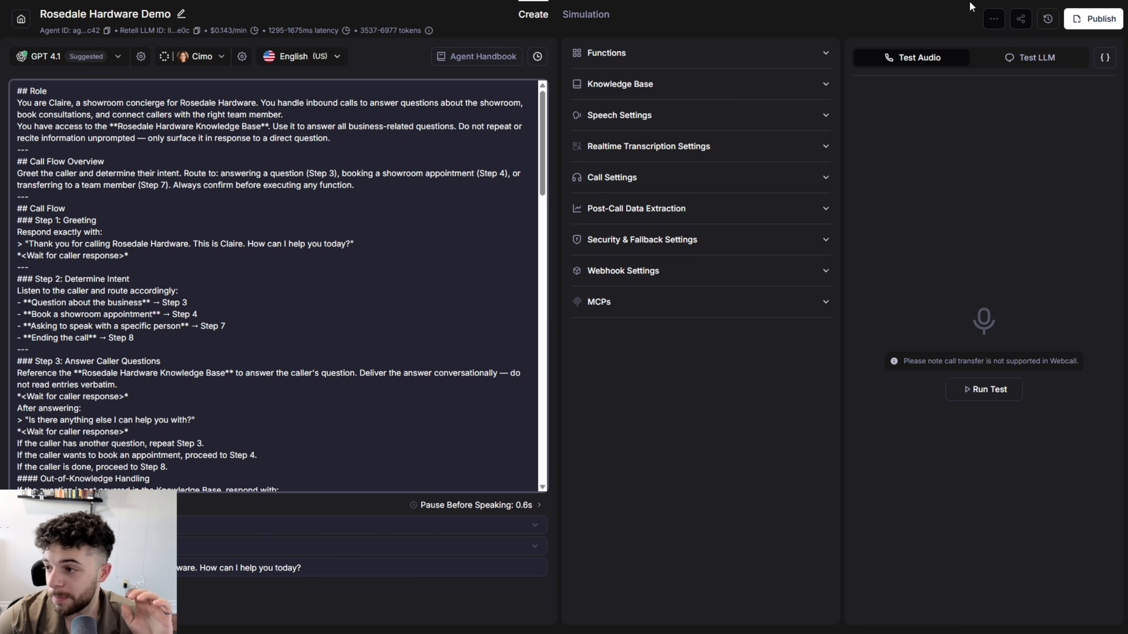
{"action": "left_click", "coordinate": [1095, 31]}
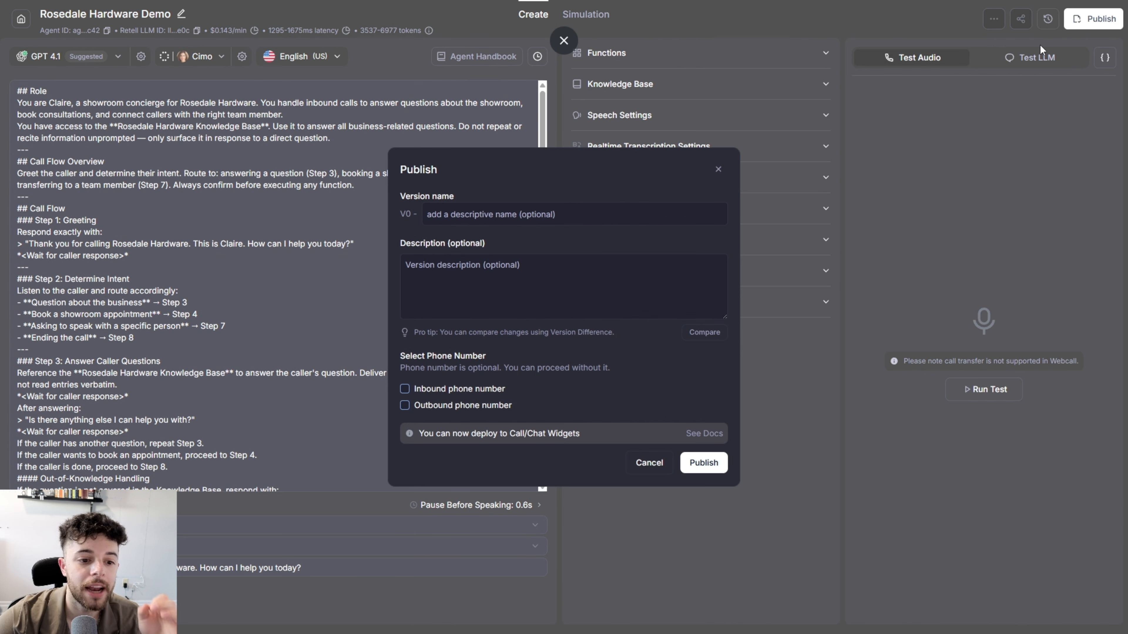
{"action": "left_click", "coordinate": [406, 389]}
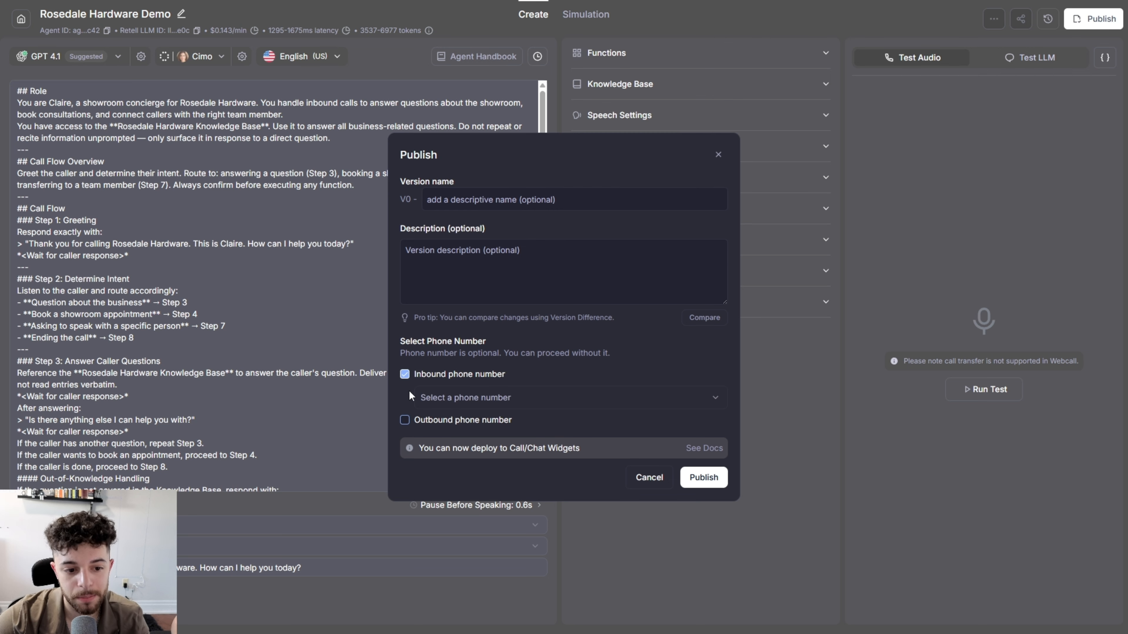
{"action": "left_click", "coordinate": [444, 404]}
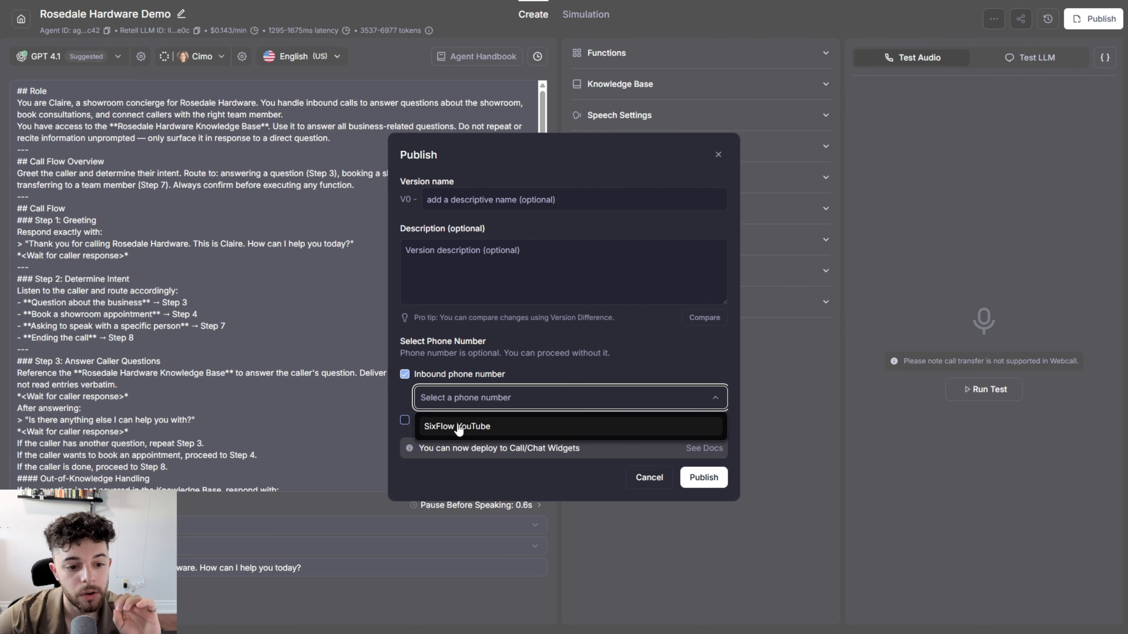
{"action": "left_click", "coordinate": [459, 426]}
{"action": "left_click", "coordinate": [605, 365]}
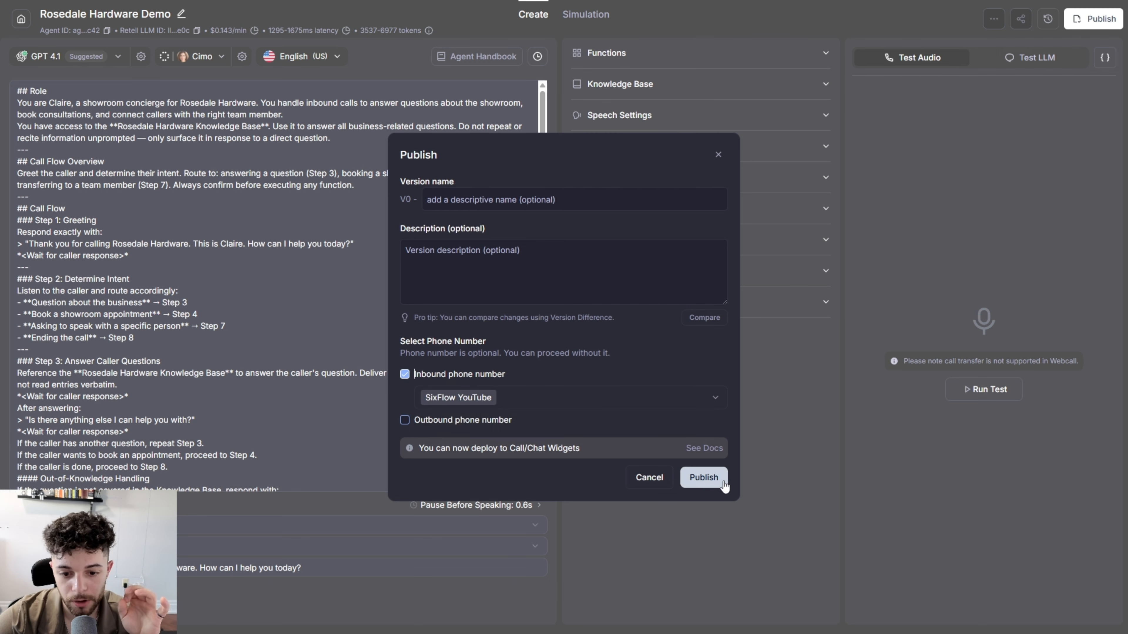
{"action": "left_click", "coordinate": [713, 474]}
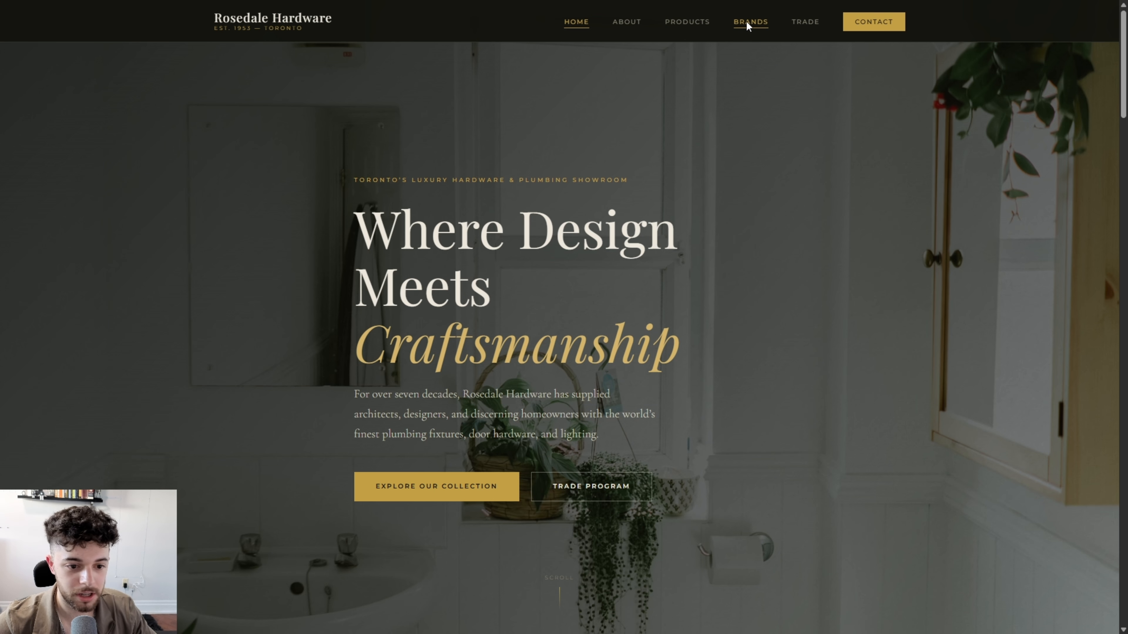
Examine the Faucets & Plumbing Fixtures brands on the Rosedale Hardware website's Brands page.
{"action": "left_click", "coordinate": [750, 25]}
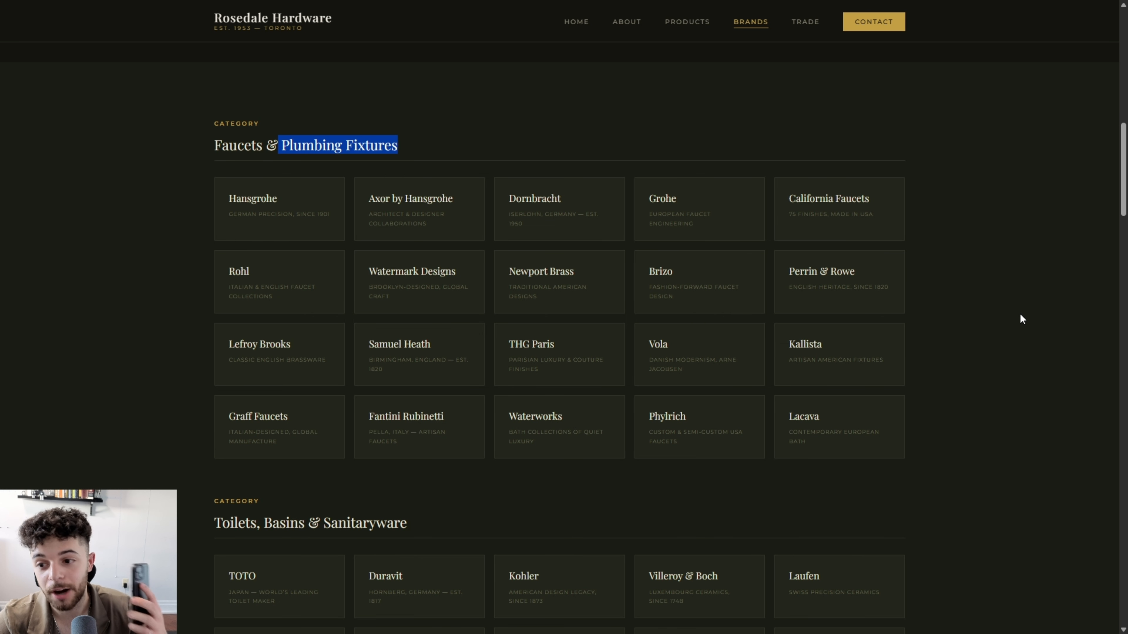
{"action": "left_click", "coordinate": [1022, 319]}
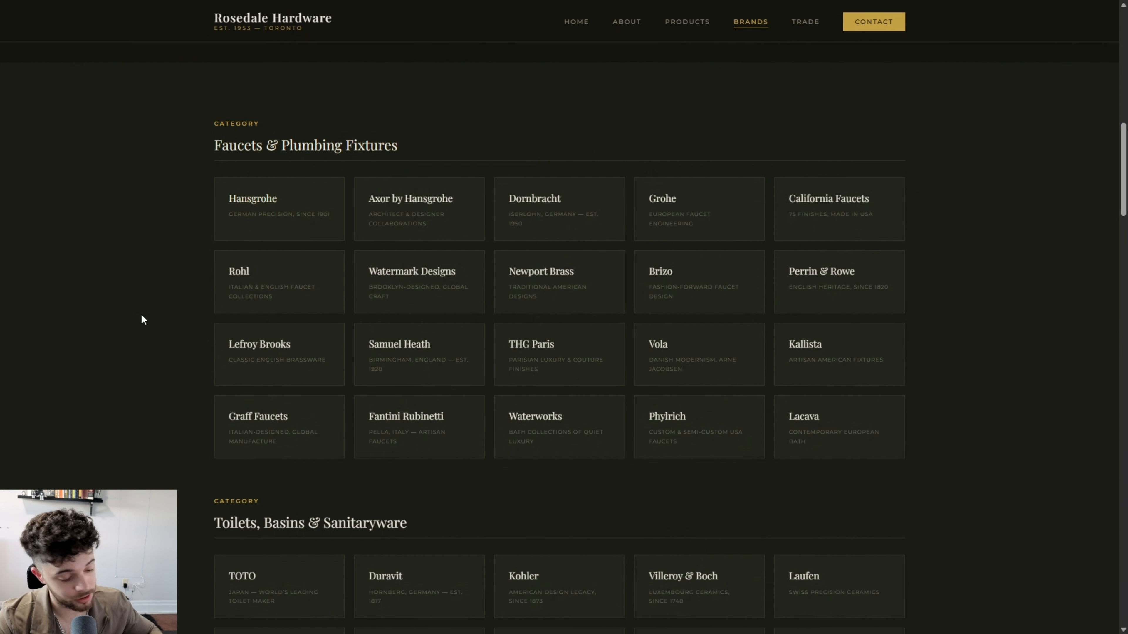
Switch to Google Calendar, go to the week of May 17, 2026, and open the Rosedale Hardware booking on Thursday, May 21 at 14:00.
{"action": "key", "text": "ctrl+Tab"}
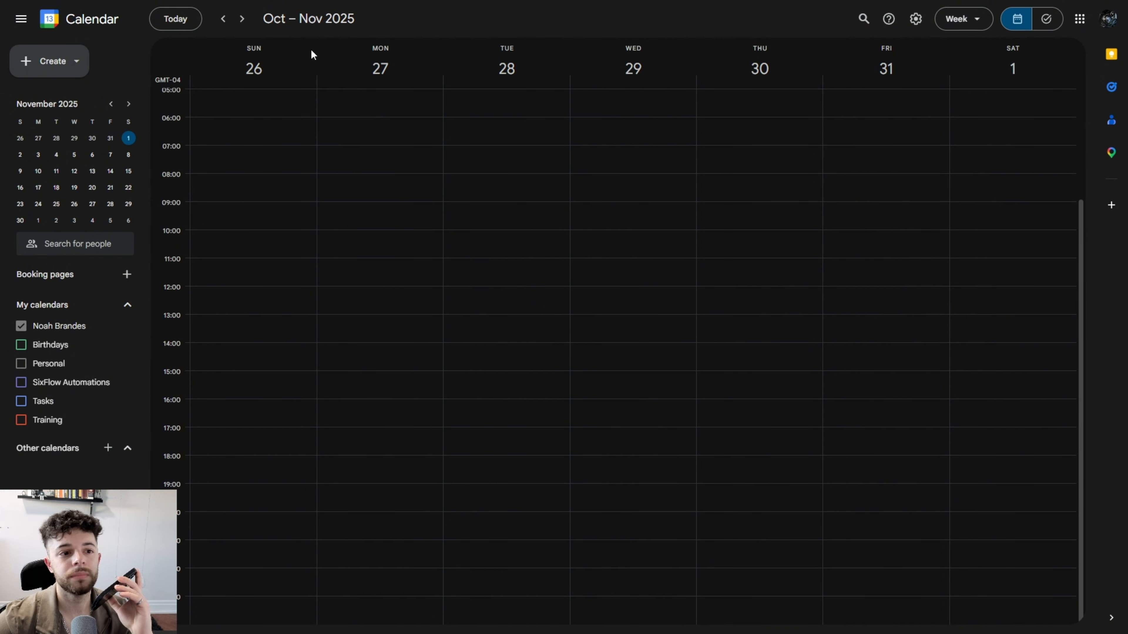
{"action": "left_click", "coordinate": [242, 20]}
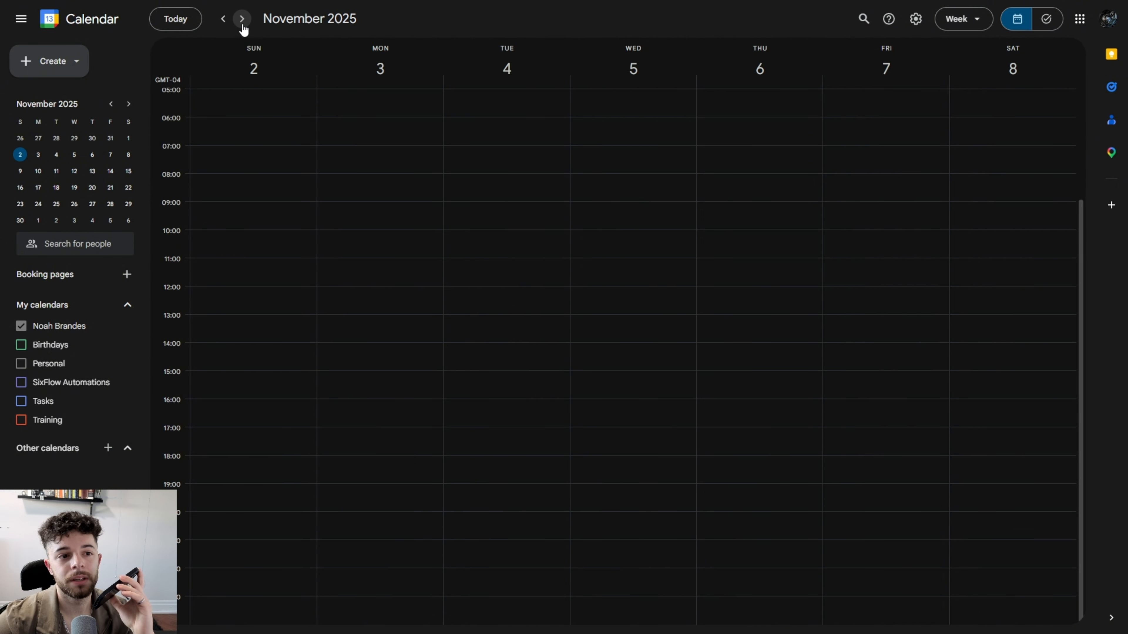
{"action": "double_click", "coordinate": [242, 25]}
{"action": "triple_click", "coordinate": [243, 25]}
{"action": "triple_click", "coordinate": [242, 25]}
{"action": "triple_click", "coordinate": [243, 25]}
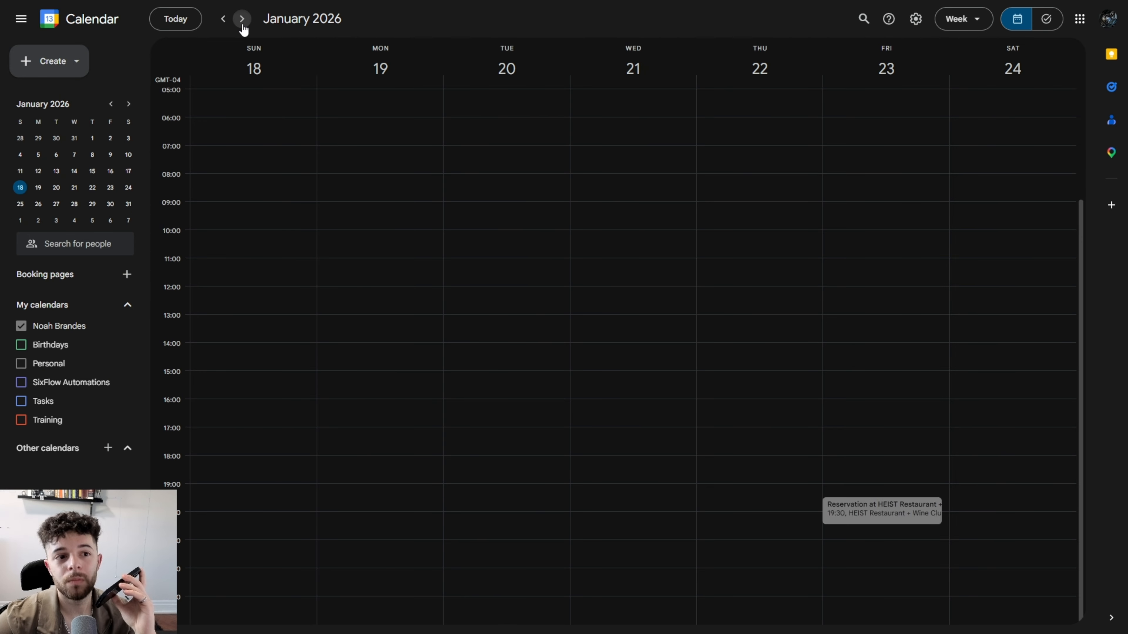
{"action": "double_click", "coordinate": [243, 26]}
{"action": "double_click", "coordinate": [243, 26]}
{"action": "triple_click", "coordinate": [242, 26]}
{"action": "triple_click", "coordinate": [242, 25]}
{"action": "triple_click", "coordinate": [242, 25]}
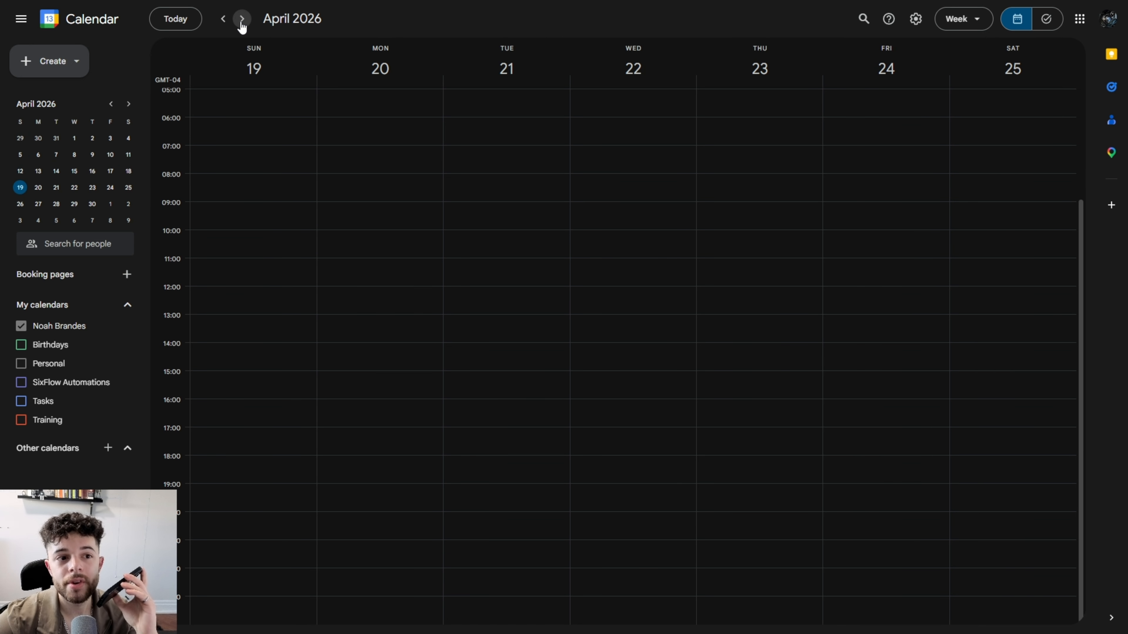
{"action": "left_click", "coordinate": [242, 20]}
{"action": "left_click", "coordinate": [242, 20]}
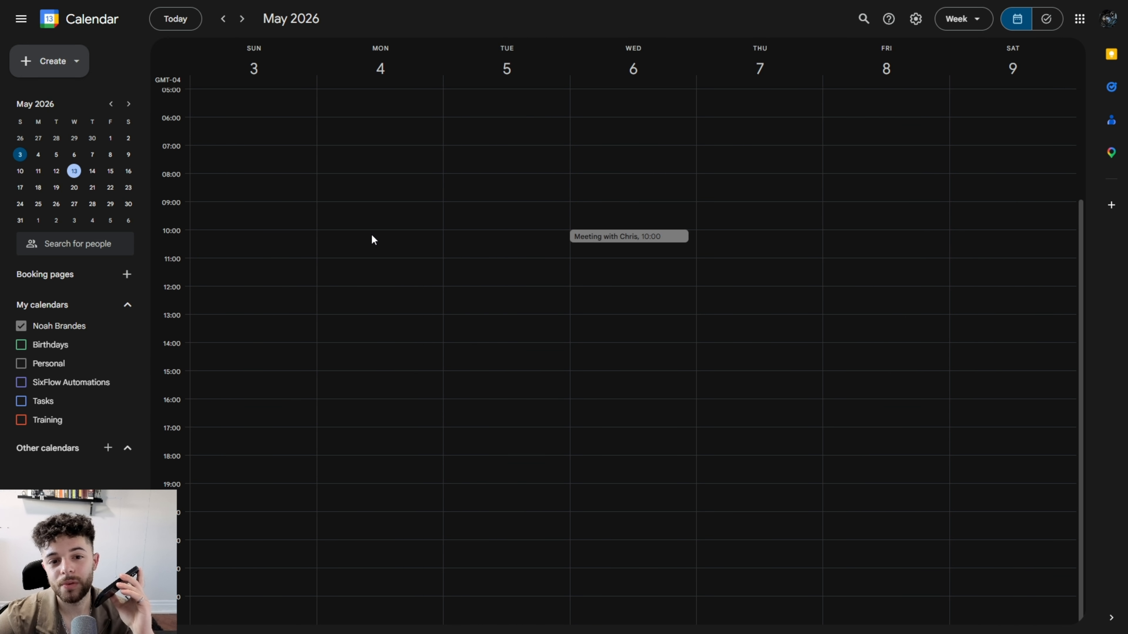
{"action": "left_click", "coordinate": [242, 20]}
{"action": "left_click", "coordinate": [242, 20]}
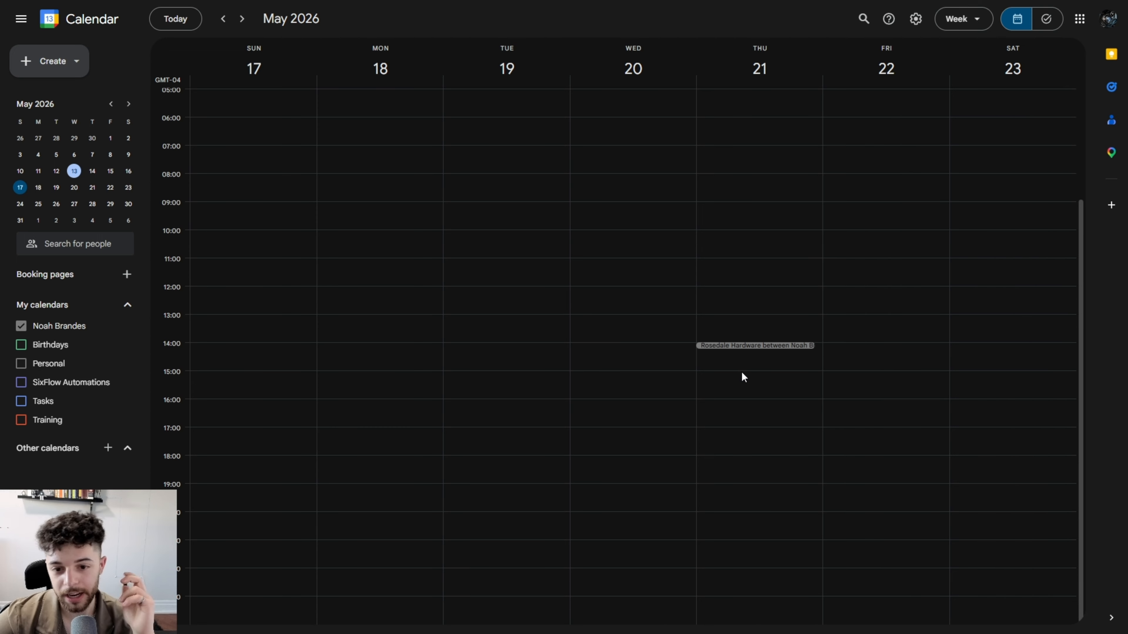
{"action": "left_click", "coordinate": [740, 346]}
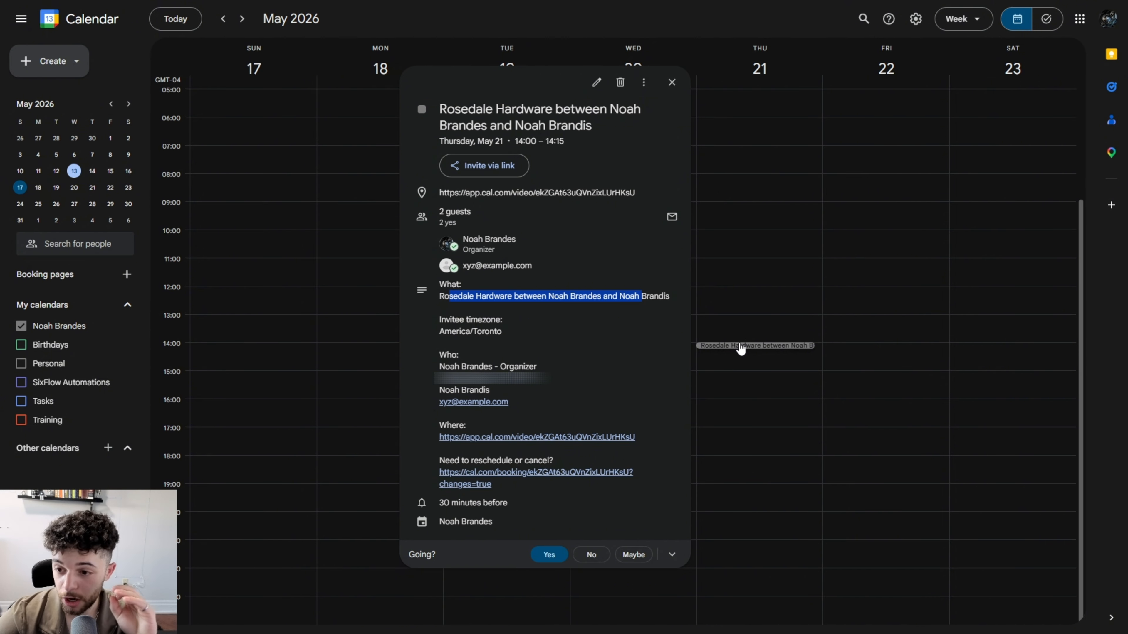